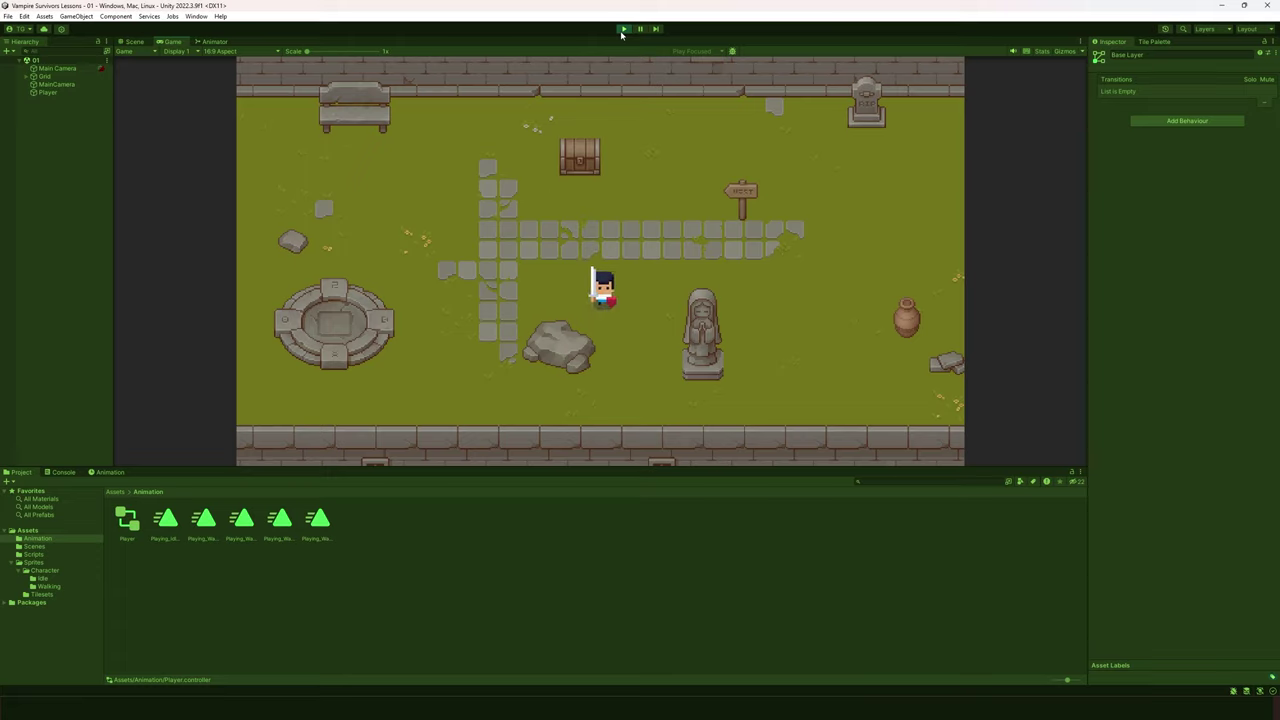
# Walk the player around the level with WASD, up toward the chest and near the path, then stop Play mode
pyautogui.press('w')
pyautogui.press('a')
pyautogui.press('a')
pyautogui.press('s')
pyautogui.press('d')
pyautogui.press('w')
pyautogui.press('a')
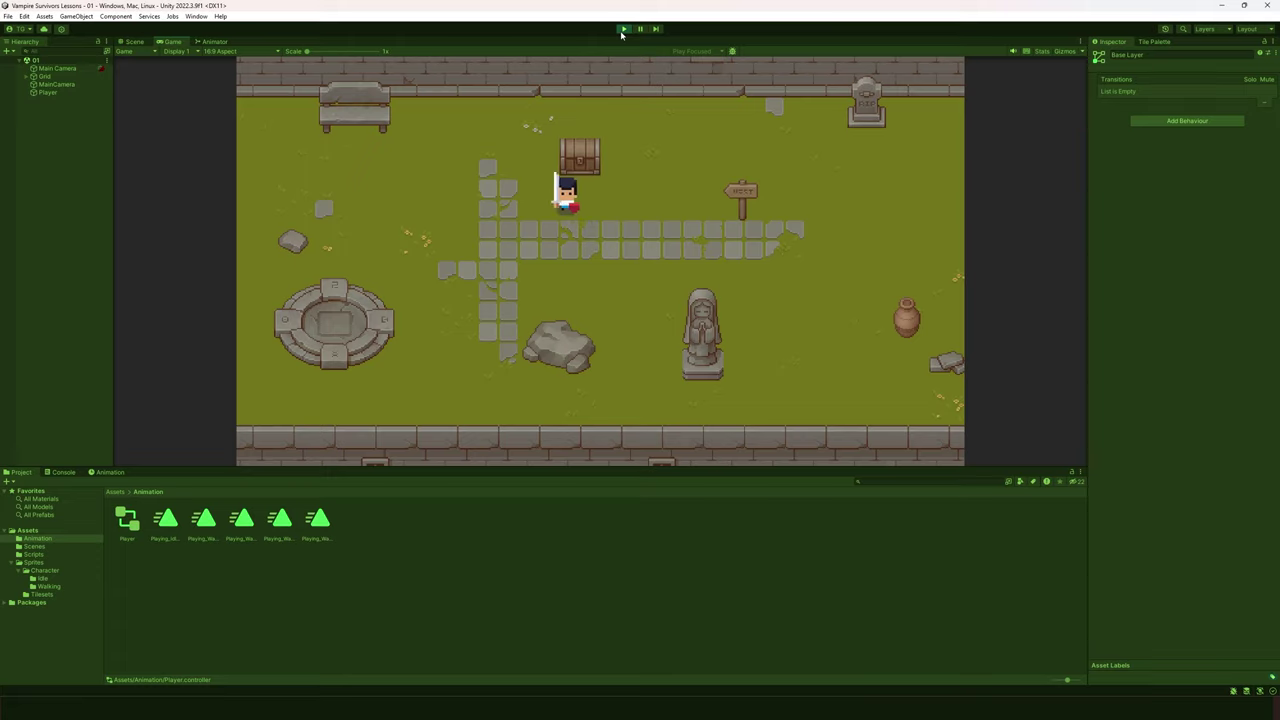
pyautogui.press('a')
pyautogui.press('s')
pyautogui.press('d')
pyautogui.press('w')
pyautogui.press('a')
pyautogui.press('a')
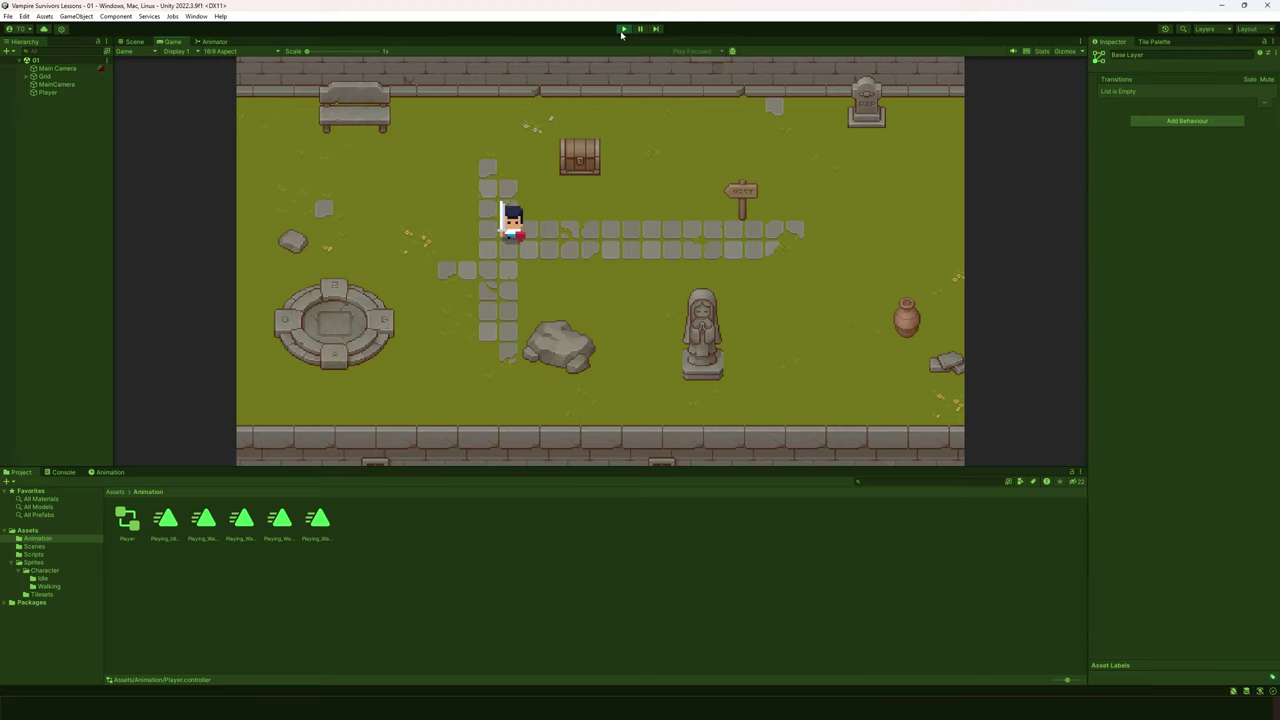
pyautogui.click(622, 30)
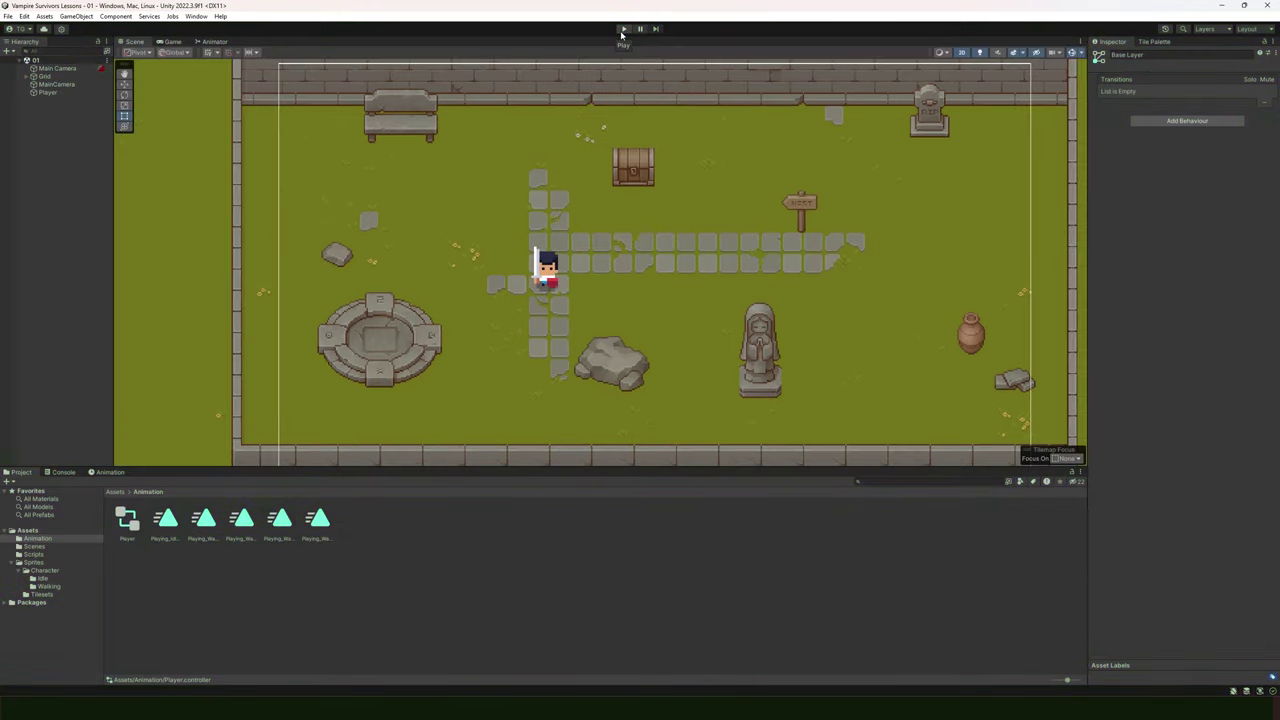
# Reopen the Animator from the Window menu as its own window, docked beside the Scene view with a narrower parameters list
pyautogui.click(213, 41)
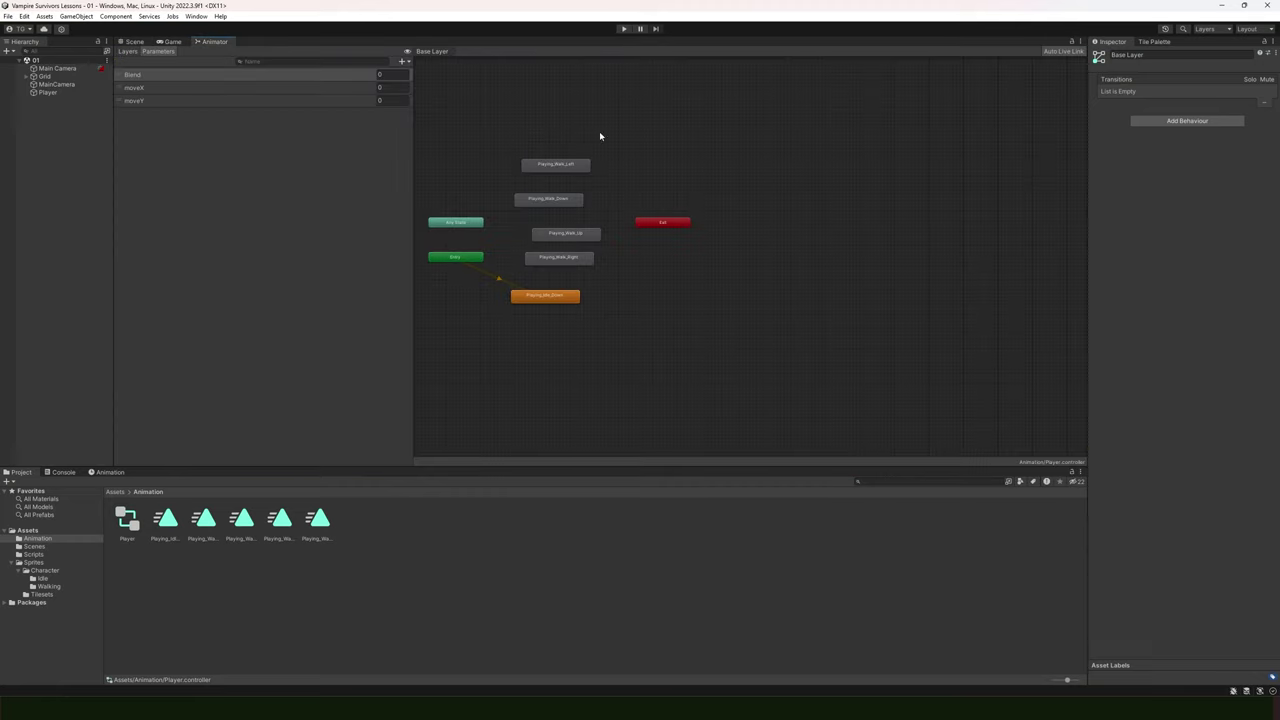
pyautogui.click(196, 16)
pyautogui.moveTo(230, 193)
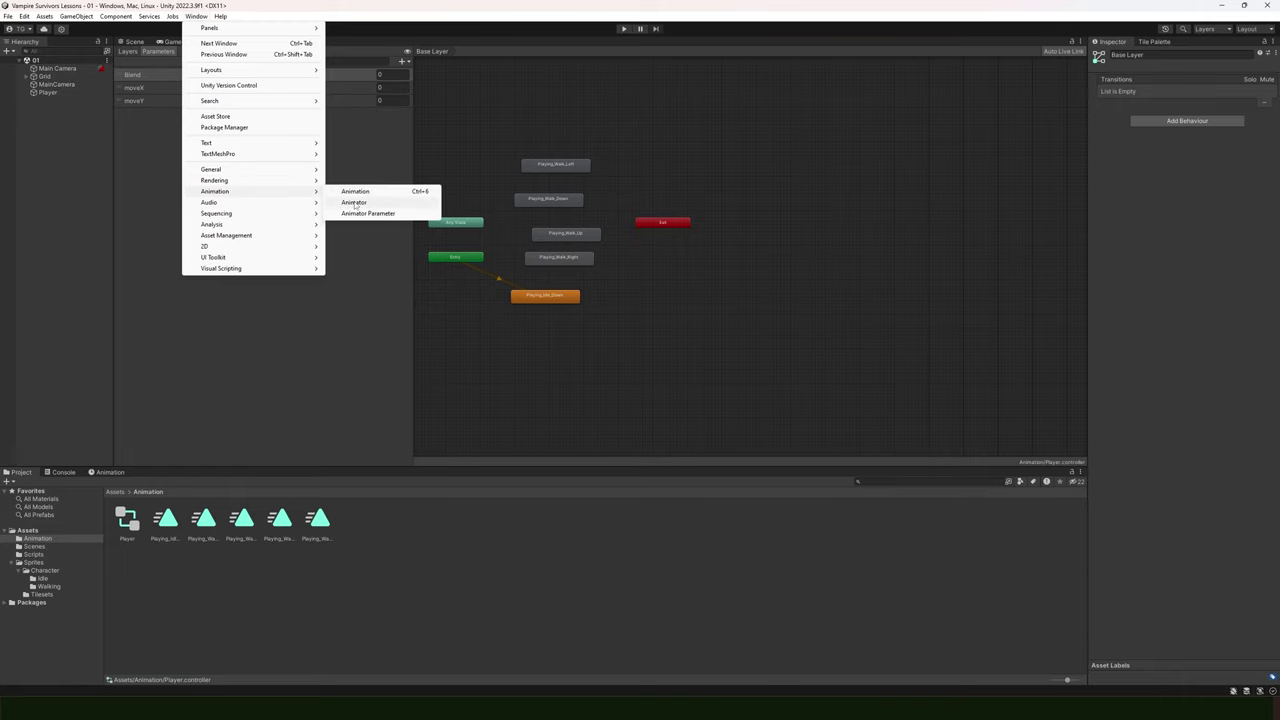
pyautogui.click(354, 204)
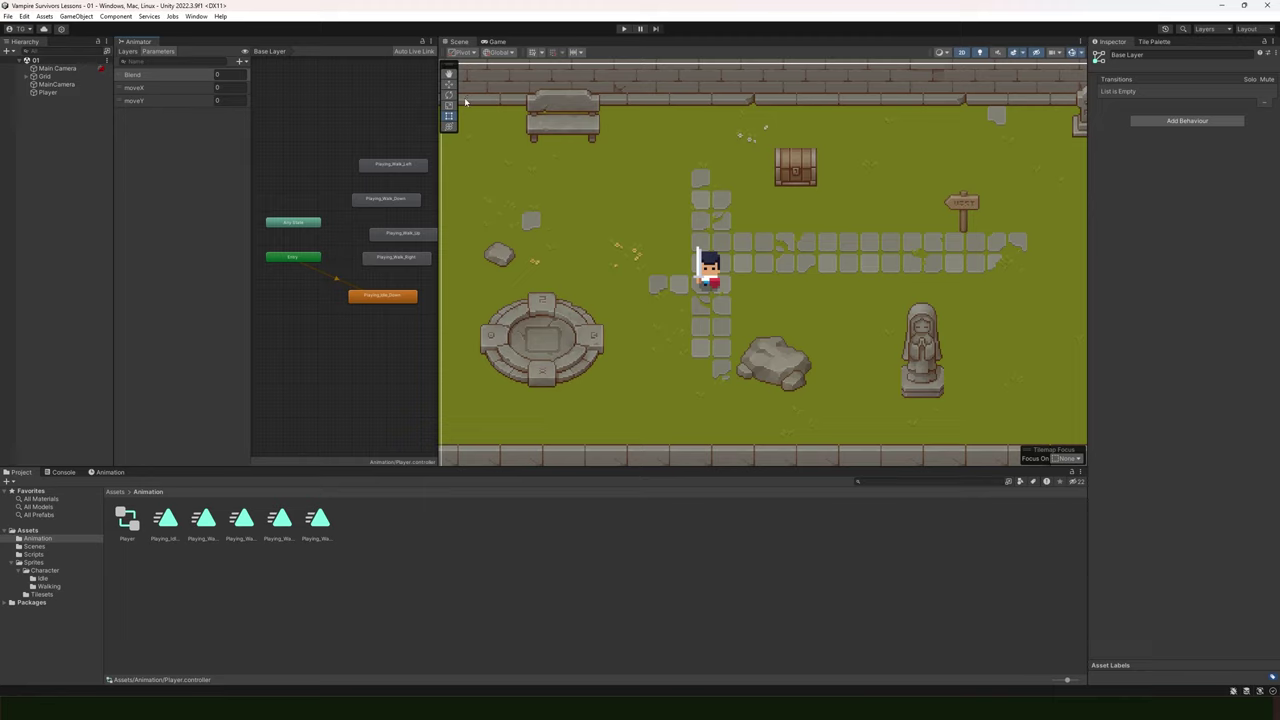
pyautogui.moveTo(440, 165); pyautogui.dragTo(662, 160)
pyautogui.moveTo(309, 149); pyautogui.dragTo(266, 149)
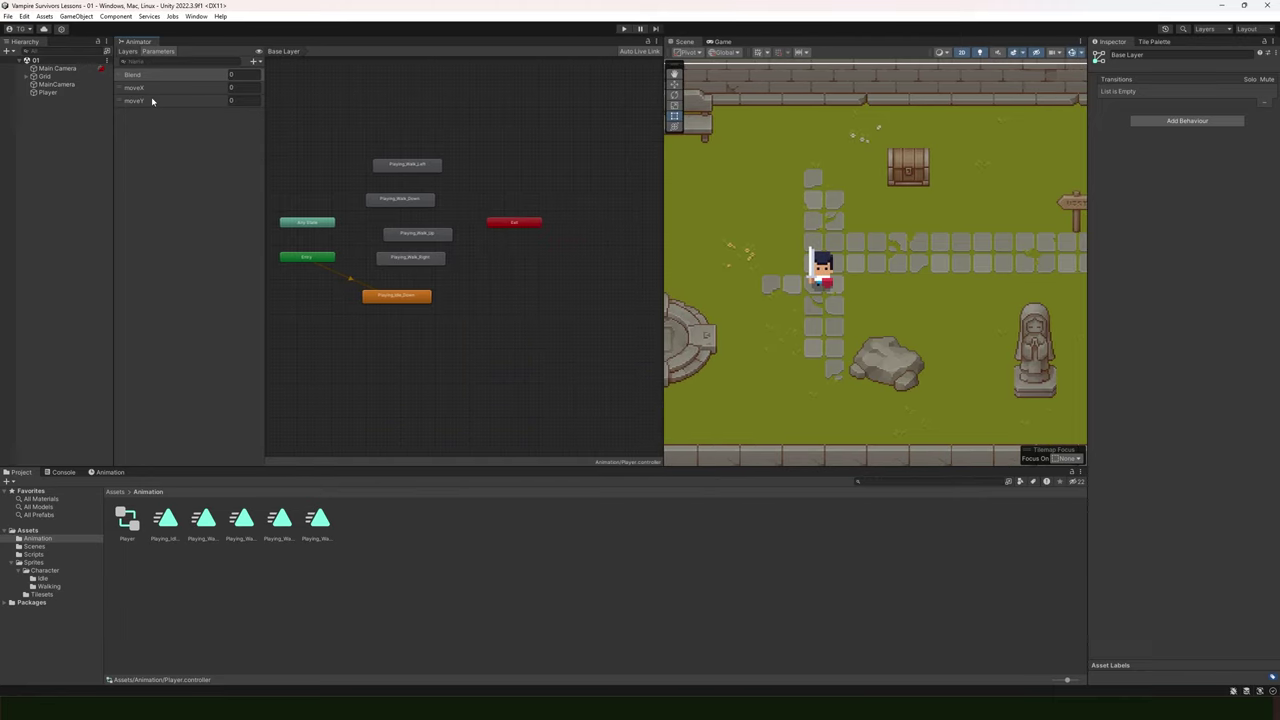
# Delete the moveX and moveY parameters, then select Player in the Hierarchy
pyautogui.rightClick(150, 88)
pyautogui.click(153, 99)
pyautogui.rightClick(152, 89)
pyautogui.click(166, 97)
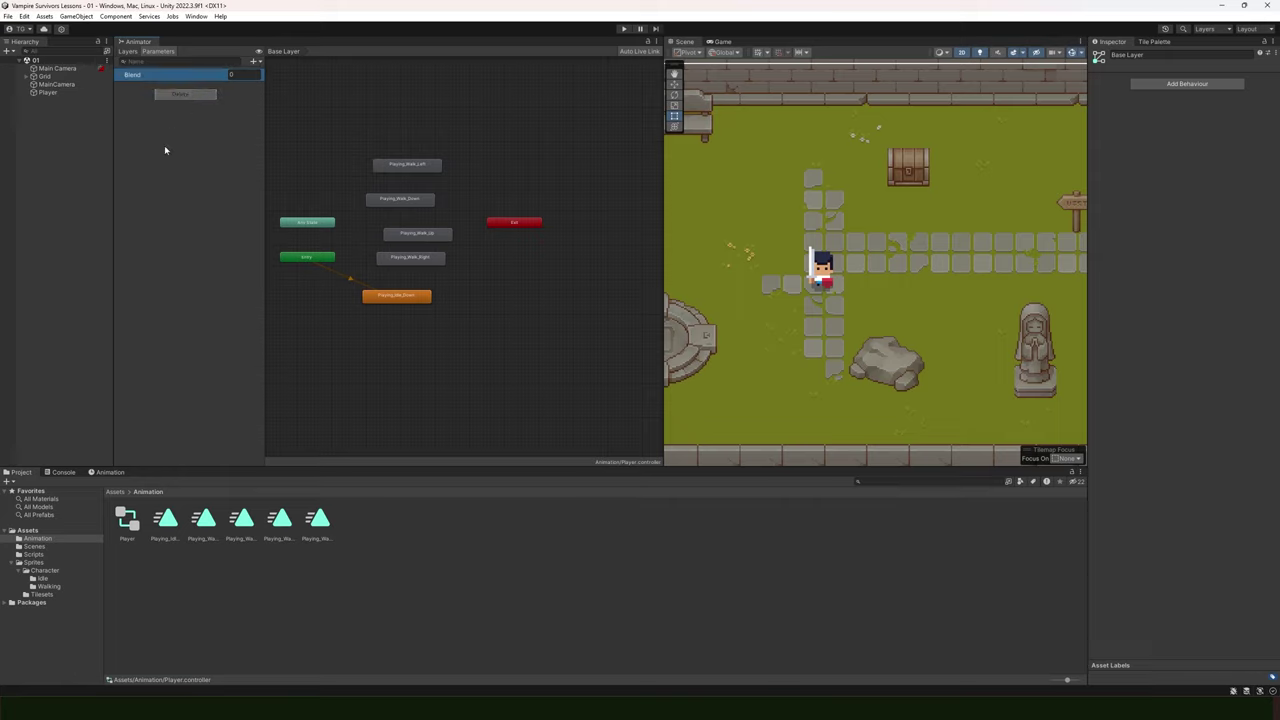
pyautogui.click(134, 52)
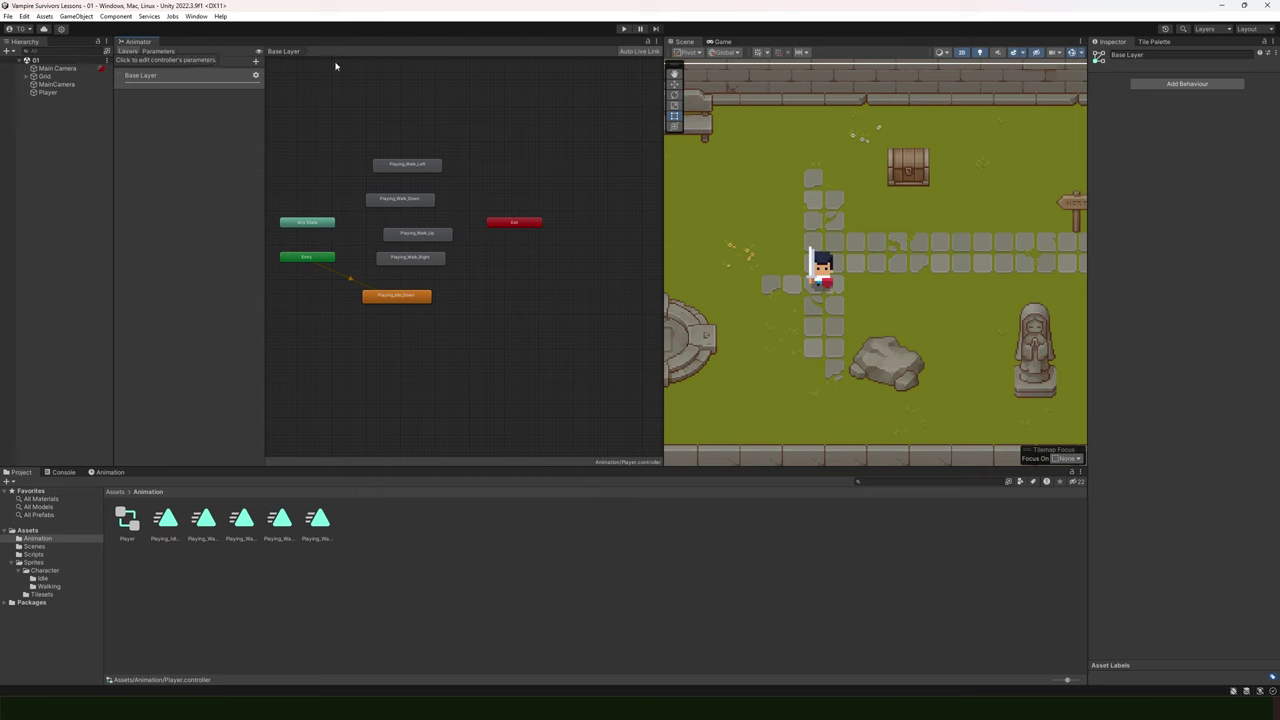
pyautogui.click(47, 92)
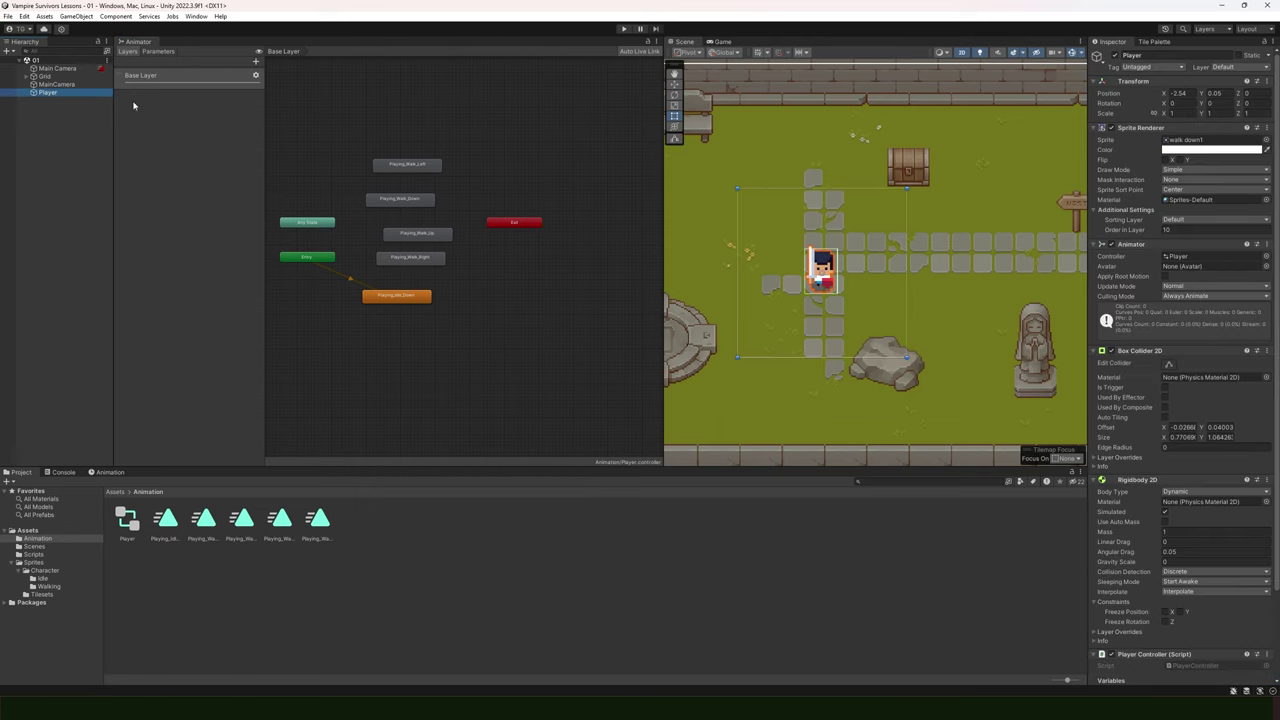
# Enter Play mode, watch Playing_Idle_Down in the Animator while walking up-right and down-right, then stop
pyautogui.click(625, 29)
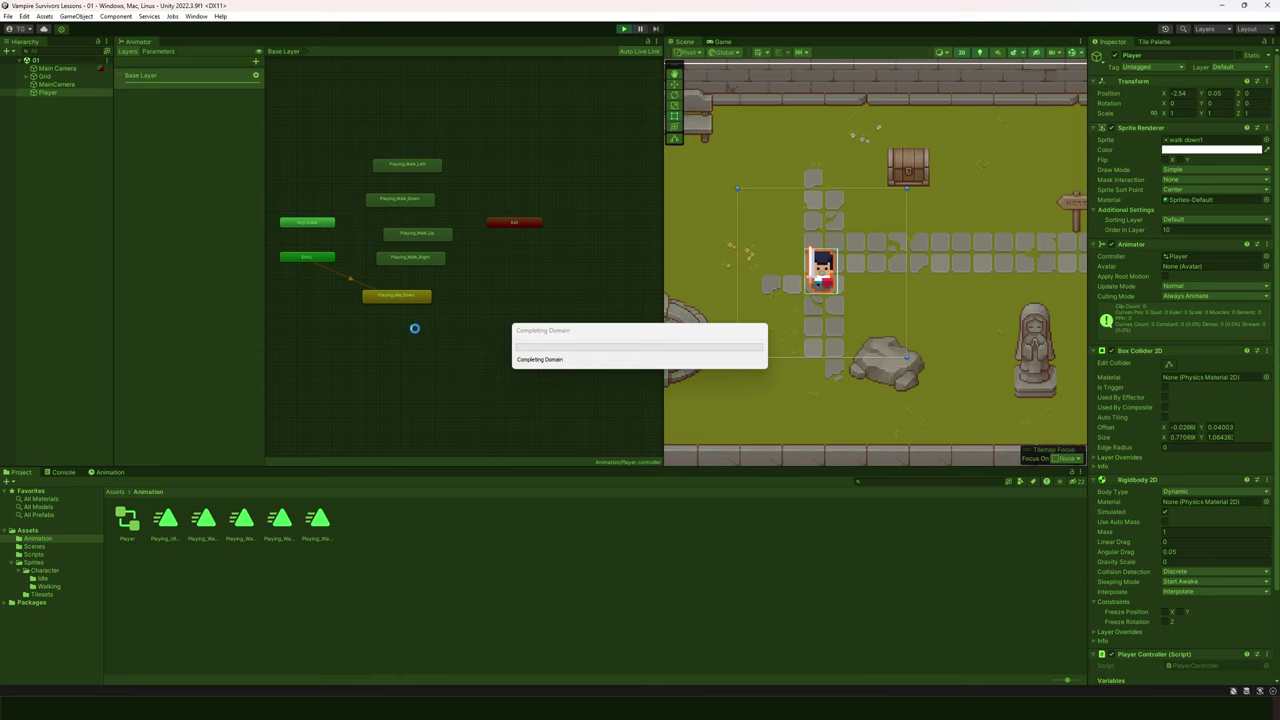
pyautogui.scroll(5, 389, 305)
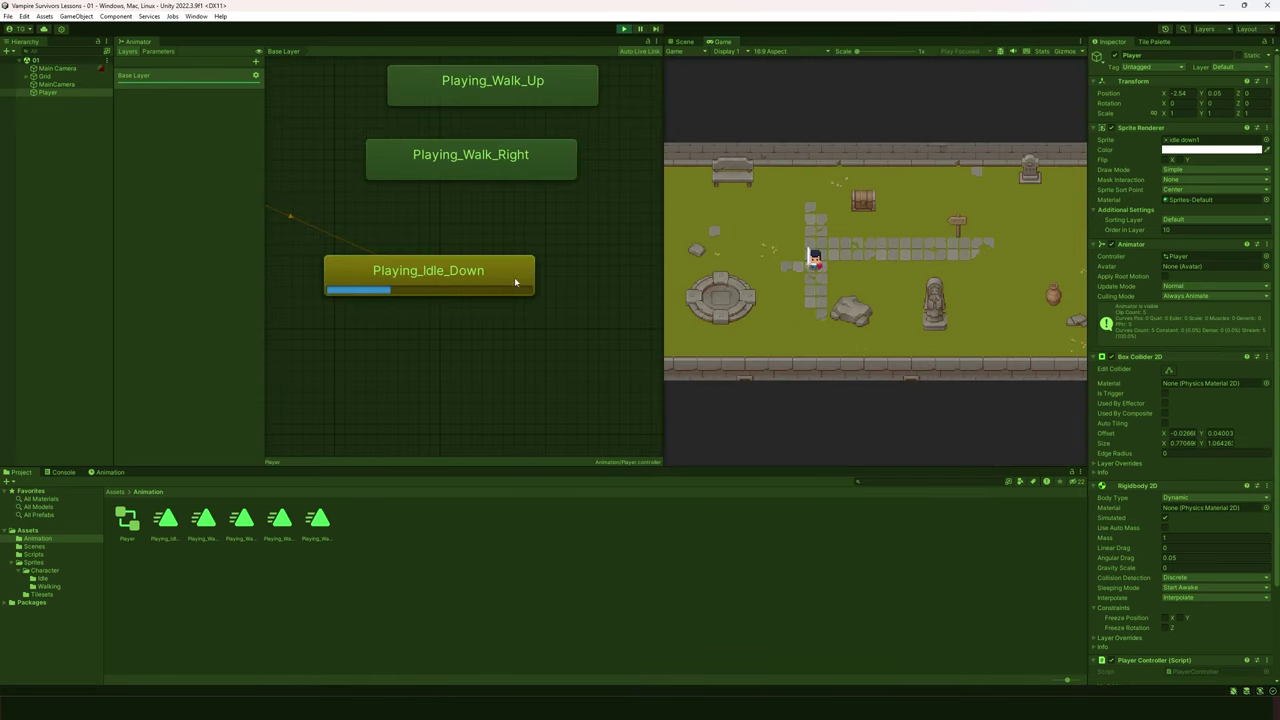
pyautogui.scroll(-4, 540, 295)
pyautogui.moveTo(546, 297); pyautogui.dragTo(542, 317, button='middle')
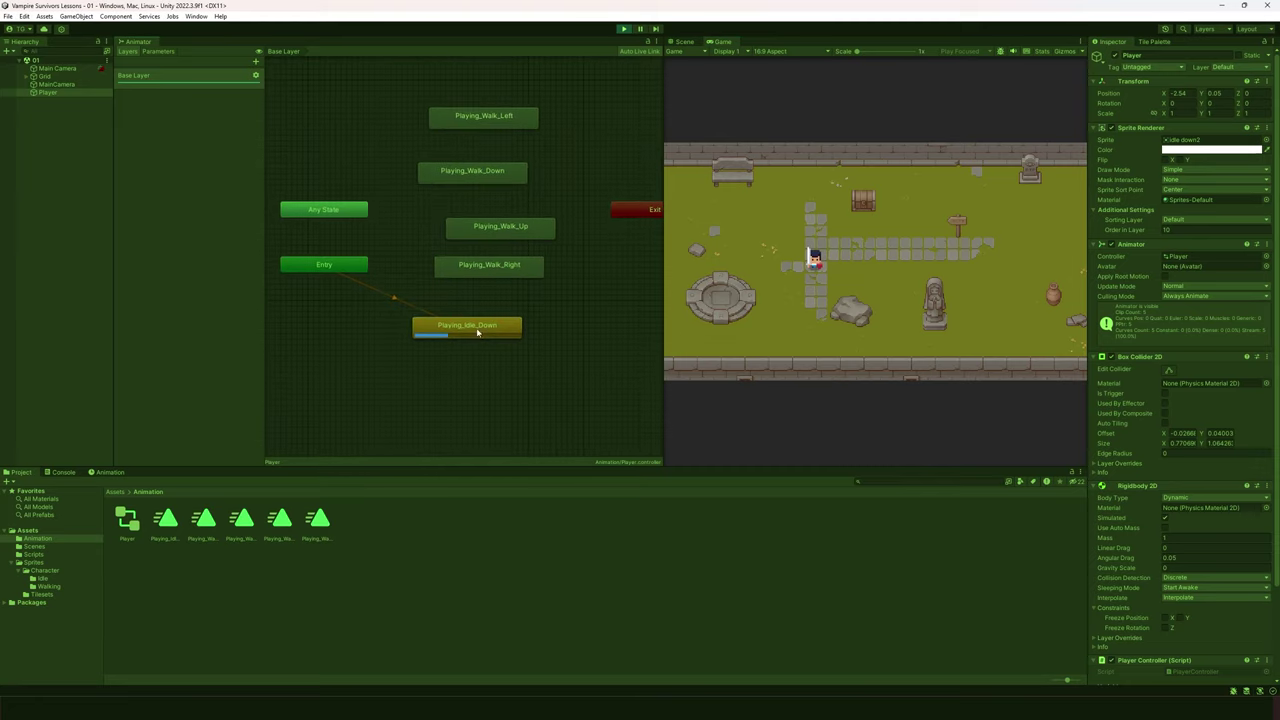
pyautogui.press('w')
pyautogui.press('d')
pyautogui.press('s')
pyautogui.press('d')
pyautogui.click(624, 29)
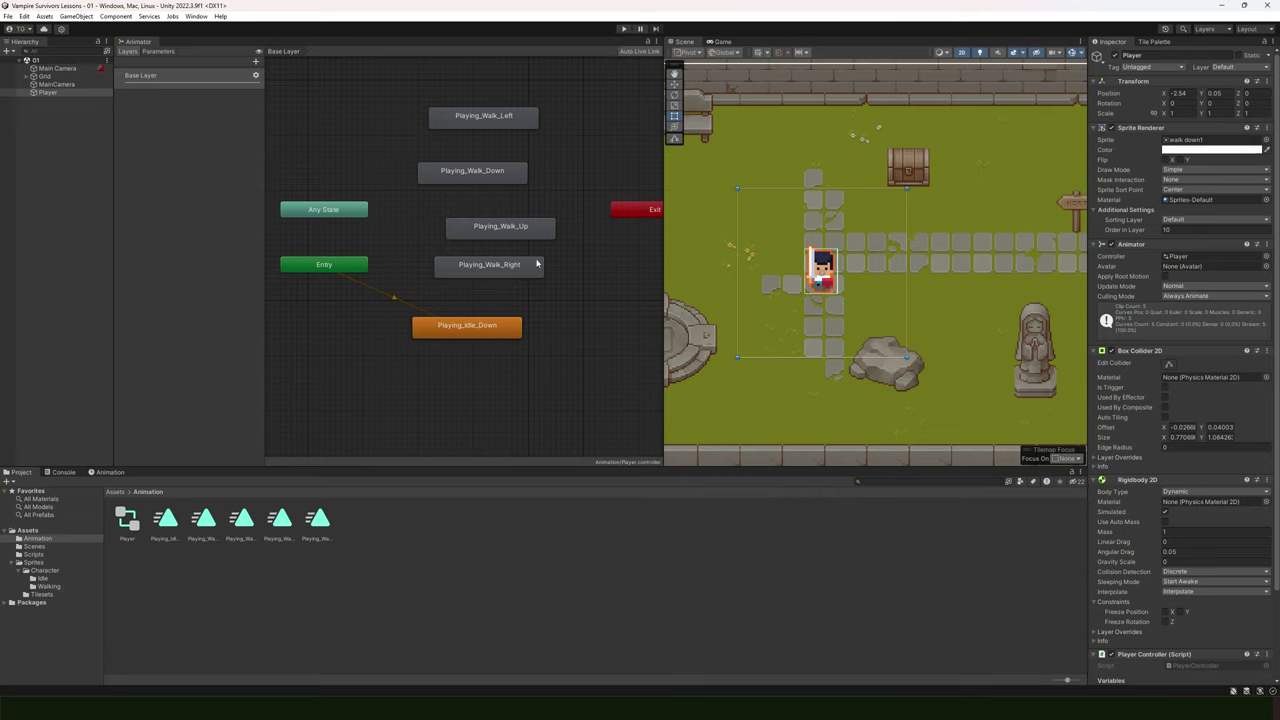
# Drag Exit, Playing_Idle_Down and the Up, Down, Right and Left walk states into a rough layout
pyautogui.scroll(-3, 553, 284)
pyautogui.moveTo(592, 227); pyautogui.dragTo(640, 227)
pyautogui.moveTo(461, 313); pyautogui.dragTo(517, 187)
pyautogui.moveTo(440, 203); pyautogui.dragTo(468, 312)
pyautogui.moveTo(470, 268); pyautogui.dragTo(581, 231)
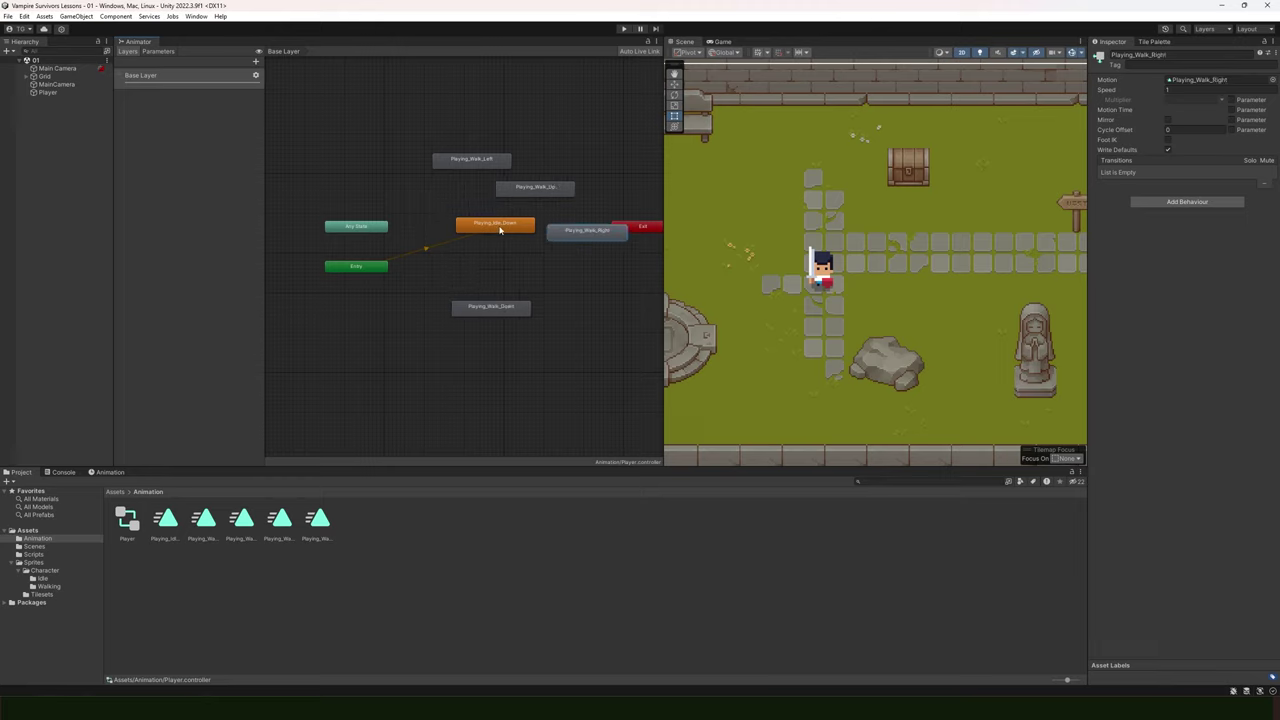
pyautogui.moveTo(497, 228); pyautogui.dragTo(501, 242)
pyautogui.moveTo(477, 167); pyautogui.dragTo(336, 206)
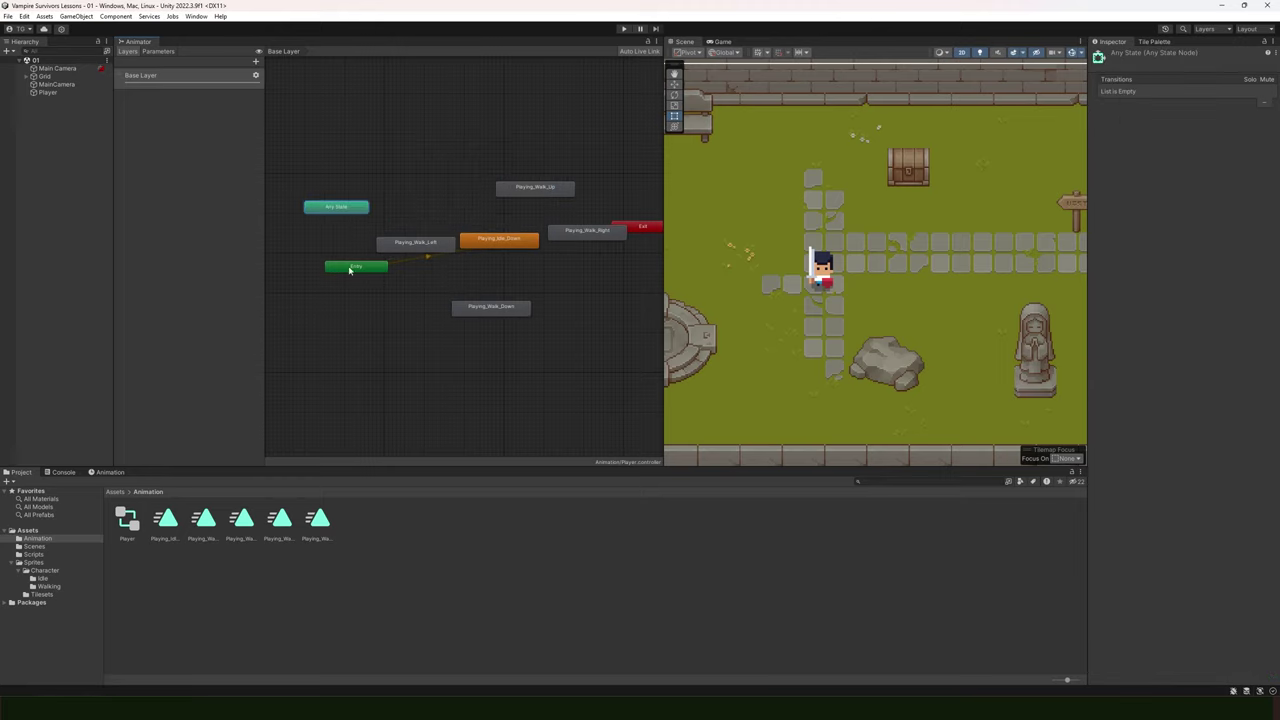
# Move Any State and Entry left, align Walk_Left and Walk_Up with idle, put Exit on top, and place Walk_Down below idle
pyautogui.moveTo(352, 266); pyautogui.dragTo(309, 279)
pyautogui.moveTo(421, 250); pyautogui.dragTo(476, 245)
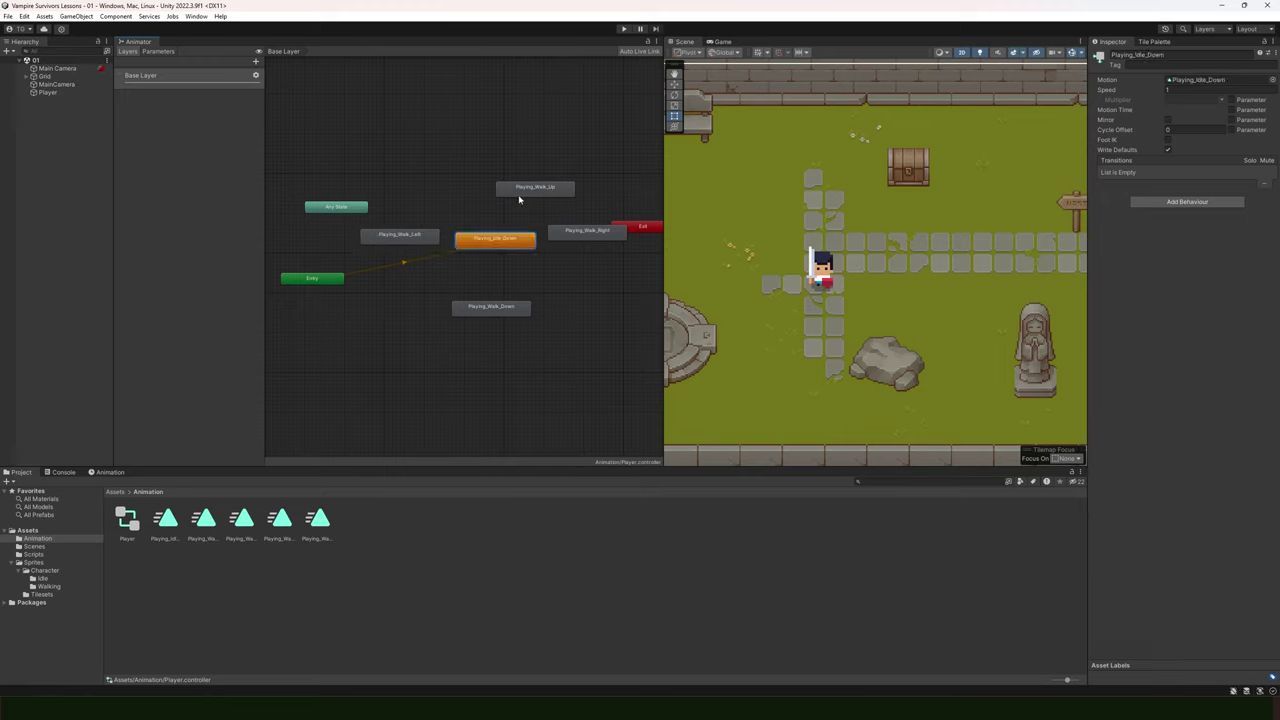
pyautogui.moveTo(520, 190); pyautogui.dragTo(484, 190)
pyautogui.click(576, 237)
pyautogui.moveTo(576, 237); pyautogui.dragTo(640, 138)
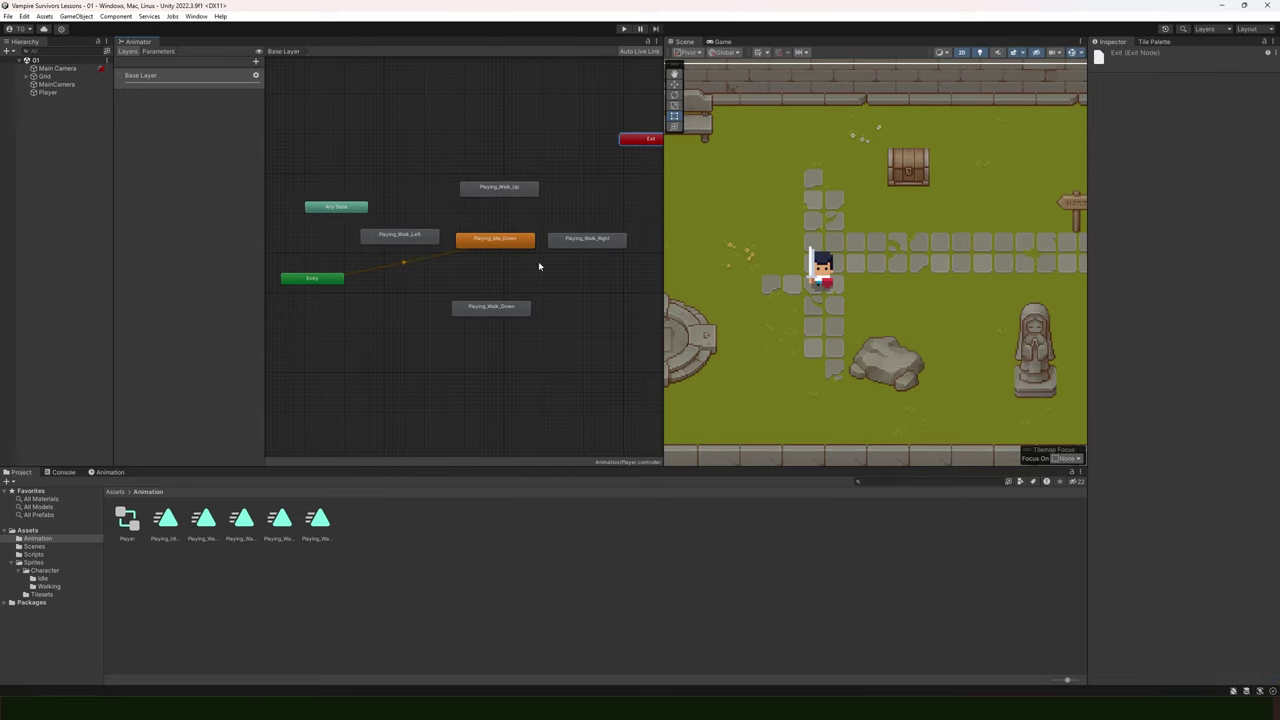
pyautogui.moveTo(490, 306); pyautogui.dragTo(500, 287)
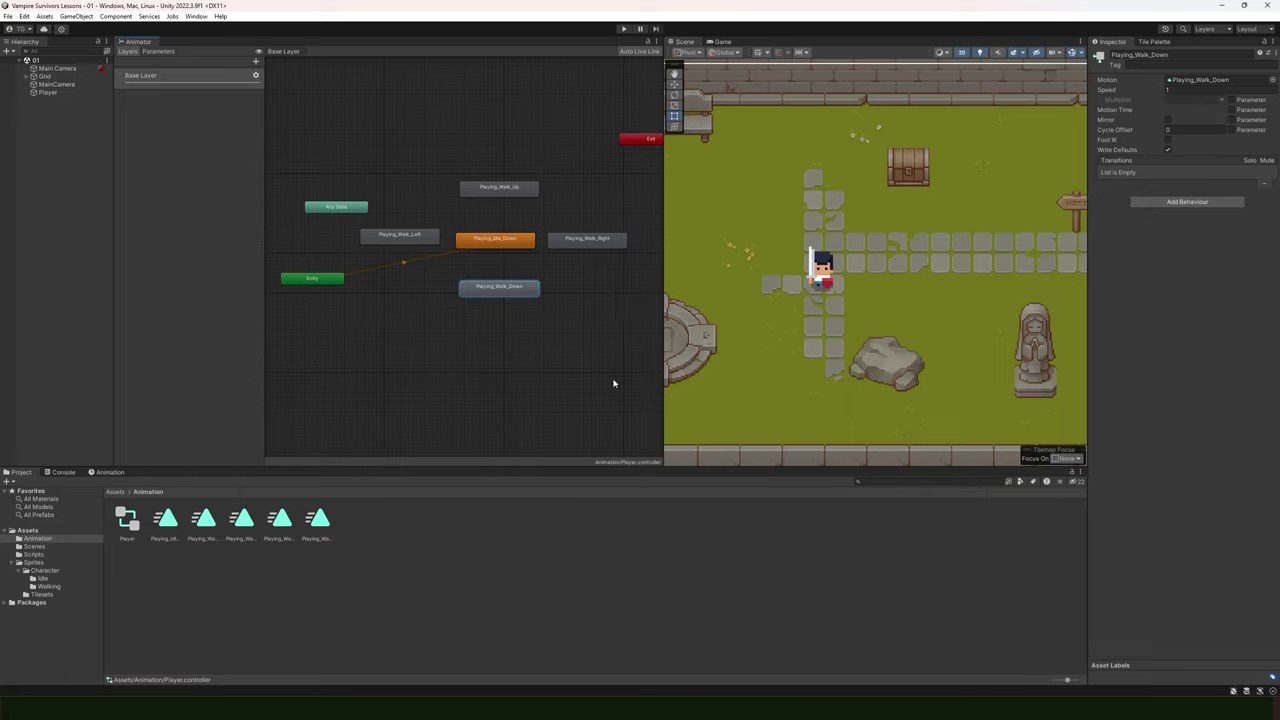
pyautogui.click(390, 335)
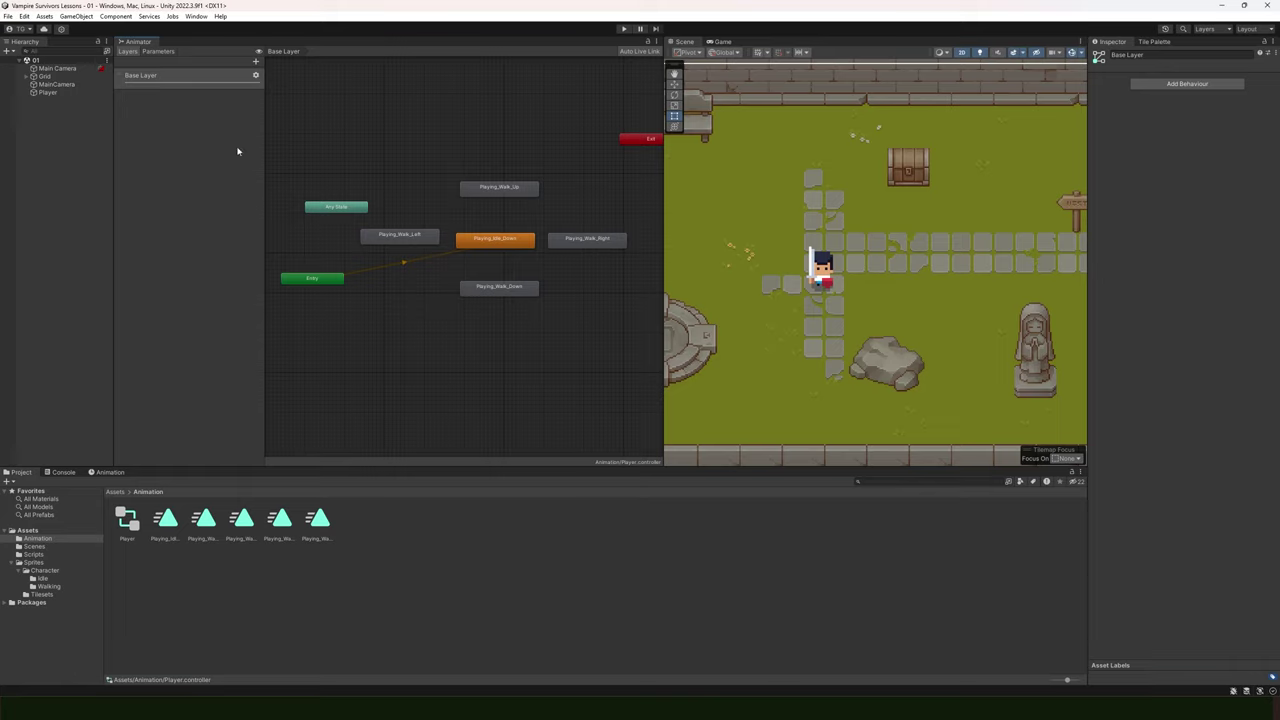
# Add a float parameter named moveX in the Parameters list
pyautogui.click(157, 52)
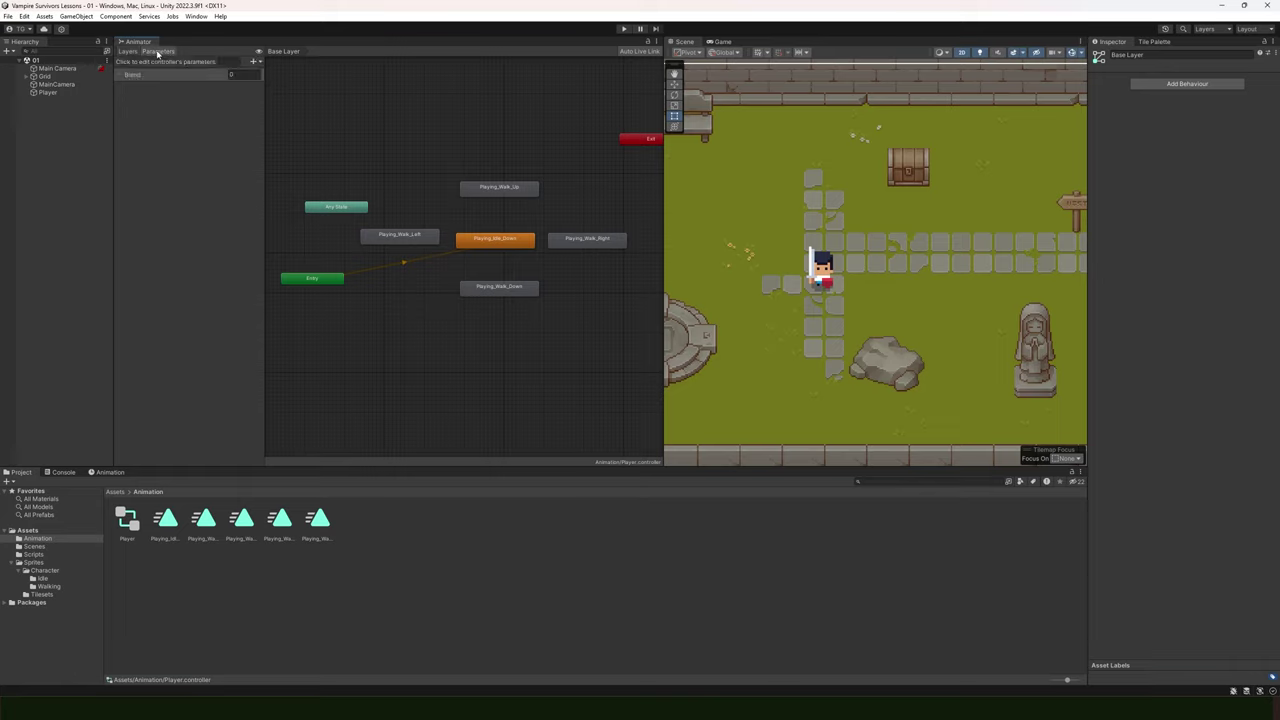
pyautogui.click(254, 61)
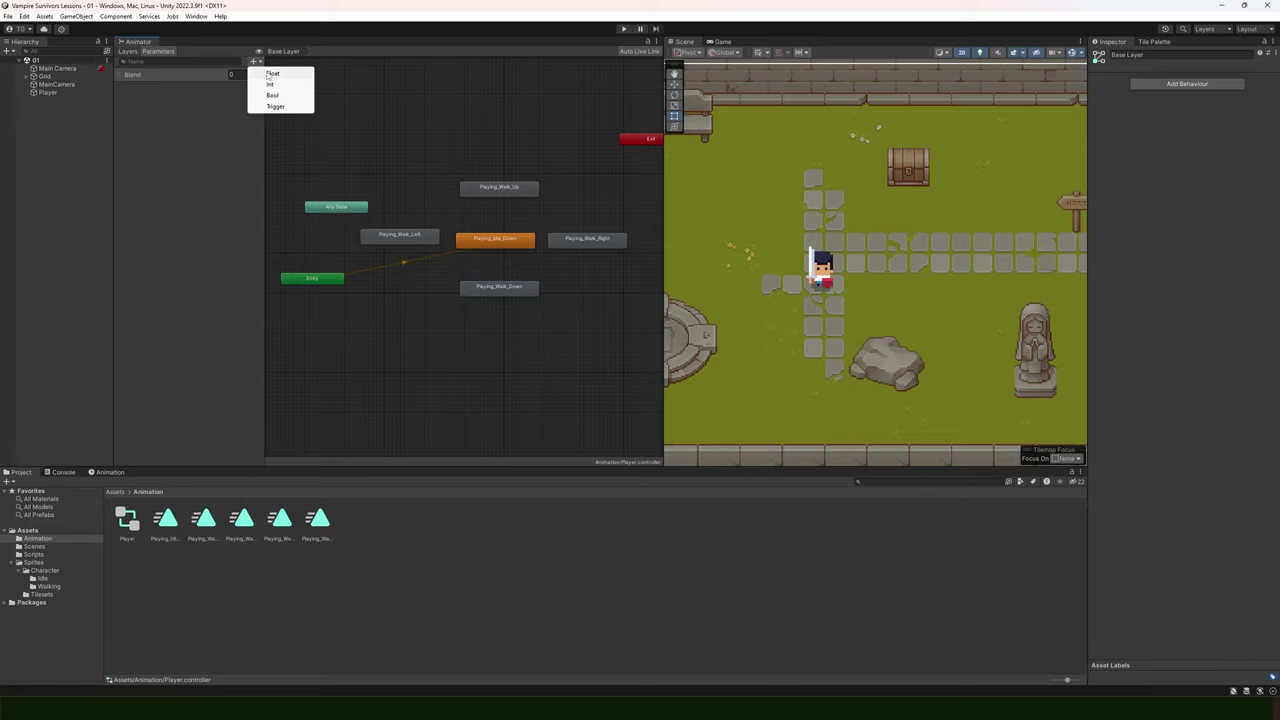
pyautogui.click(270, 75)
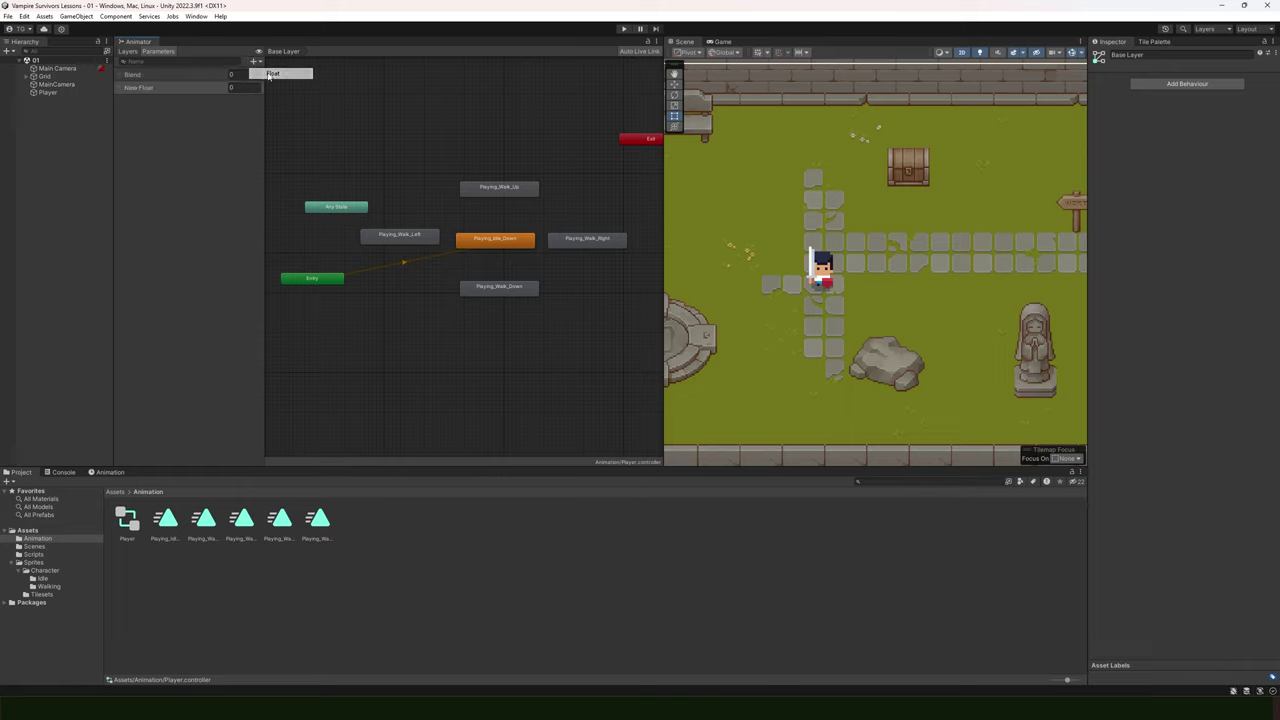
pyautogui.write('moveX')
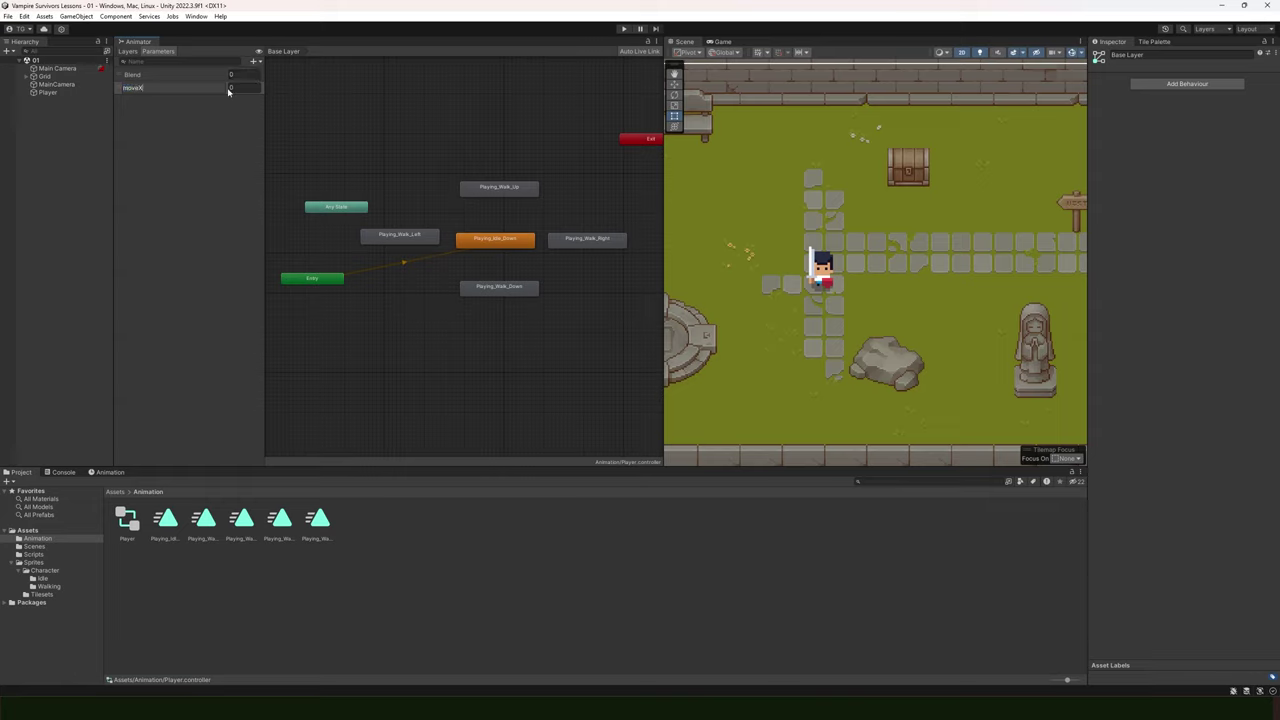
pyautogui.press('Return')
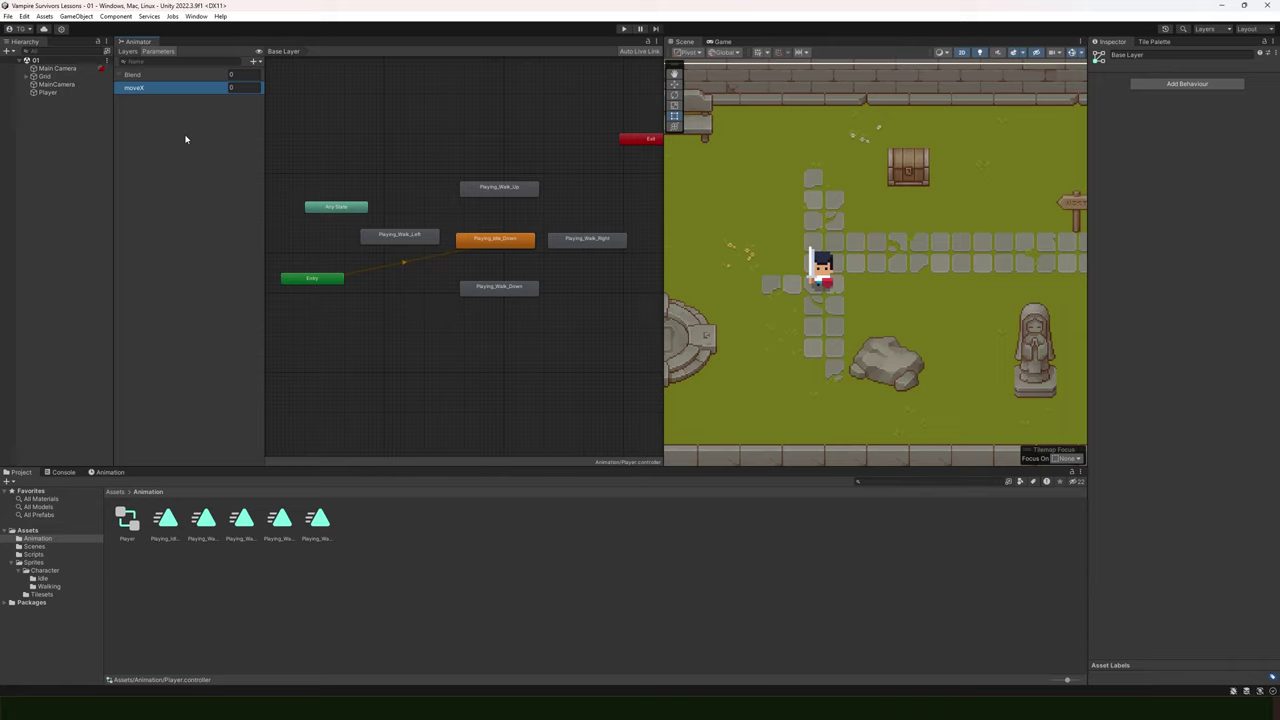
# Add a second float parameter named moveY
pyautogui.click(255, 61)
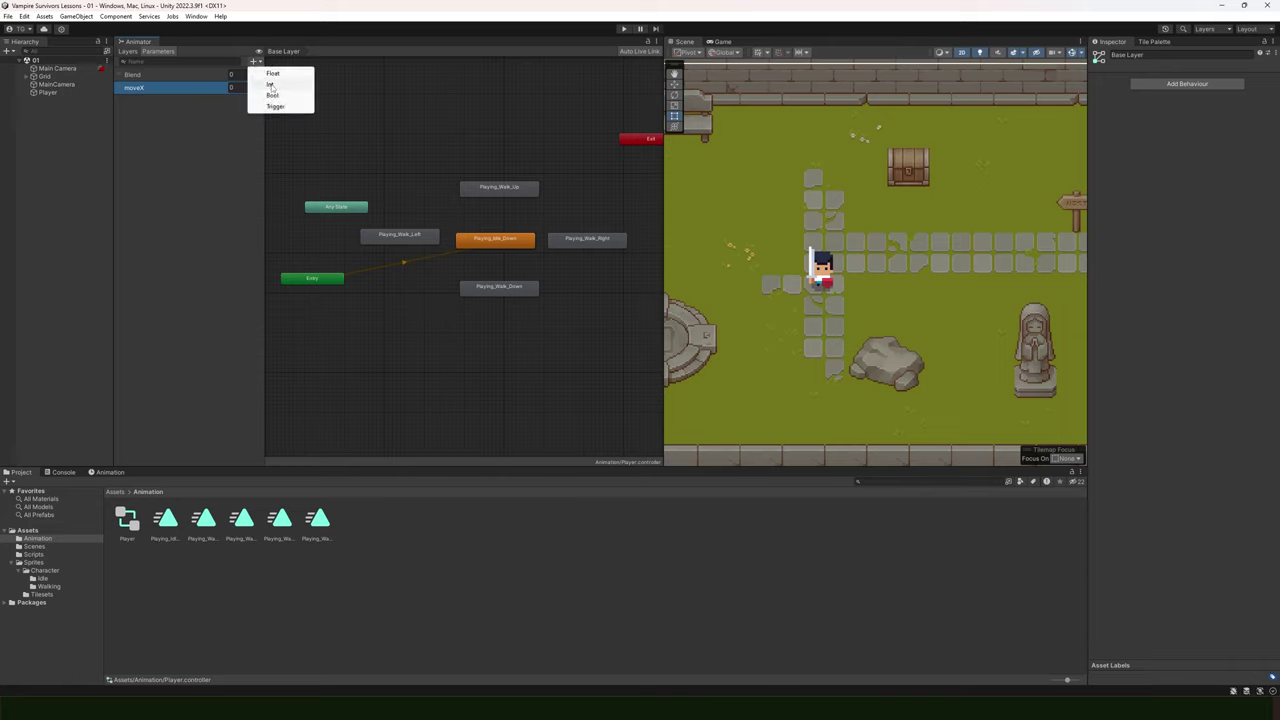
pyautogui.click(274, 74)
pyautogui.write('moveY')
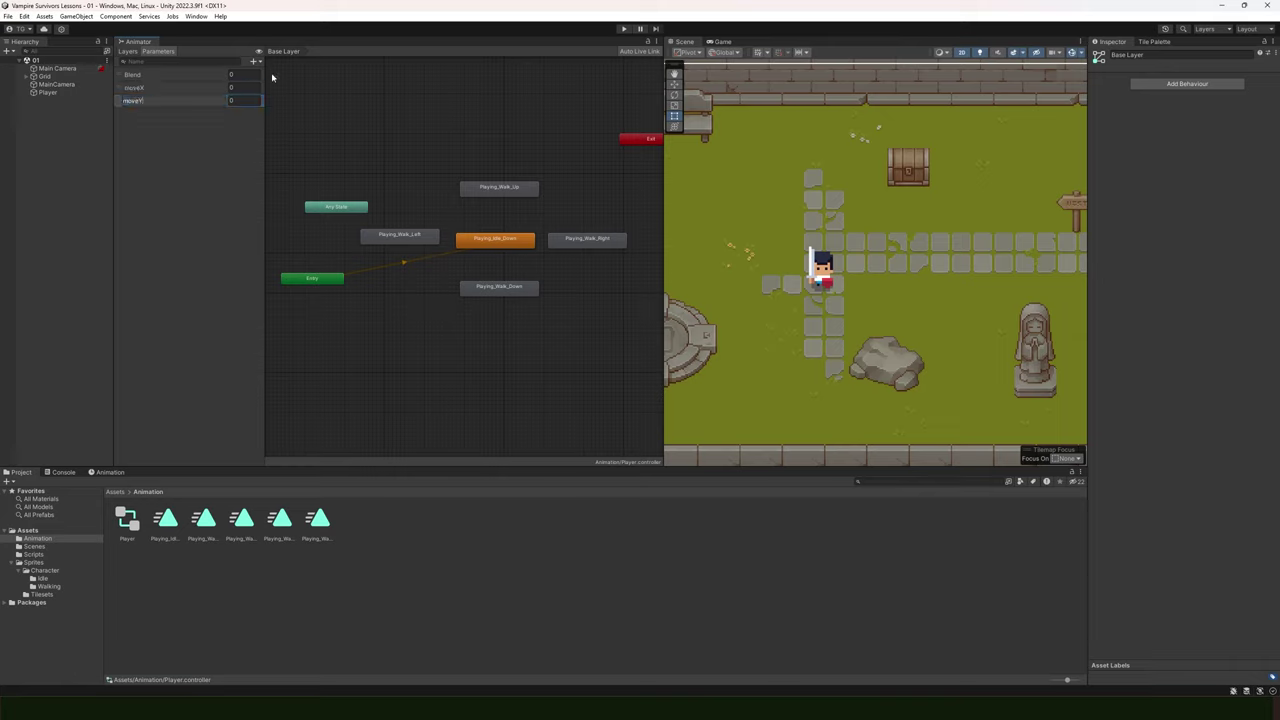
pyautogui.press('Return')
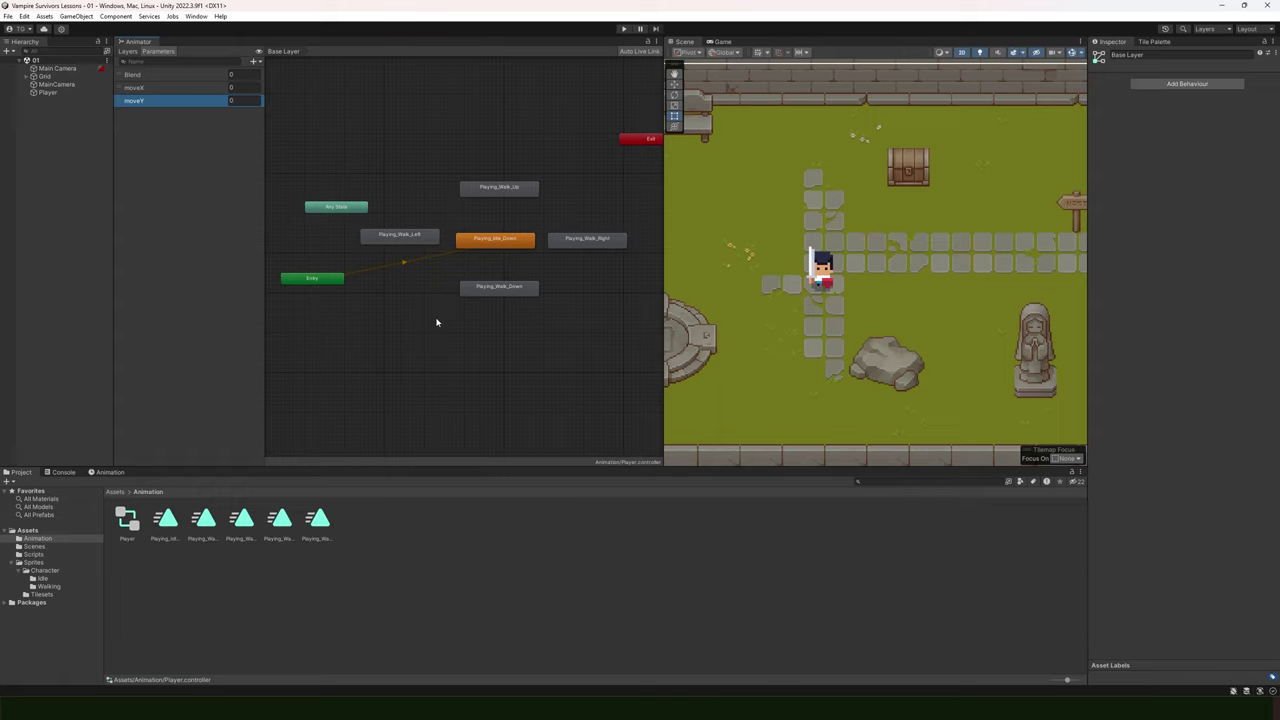
pyautogui.click(446, 333)
# Create a state From New Blend Tree, move Playing_Walk_Down aside to position it, and open it
pyautogui.rightClick(452, 331)
pyautogui.moveTo(492, 338)
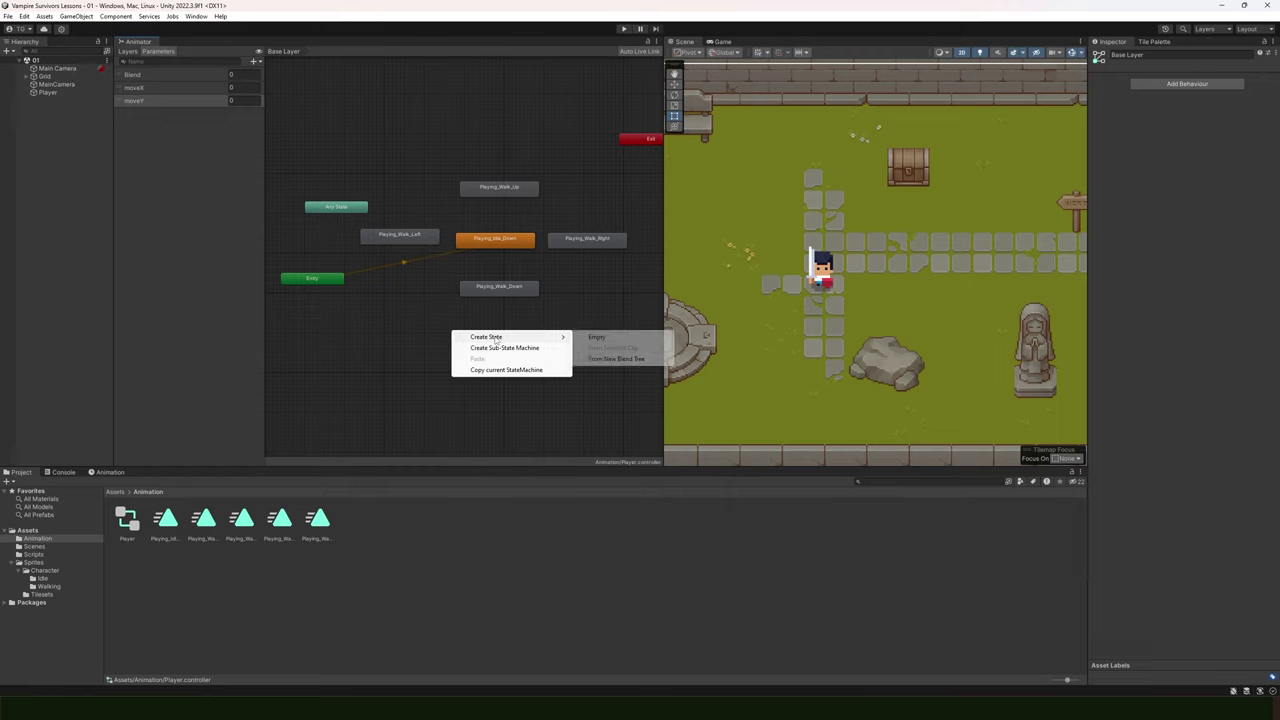
pyautogui.click(604, 359)
pyautogui.moveTo(495, 340); pyautogui.dragTo(472, 348)
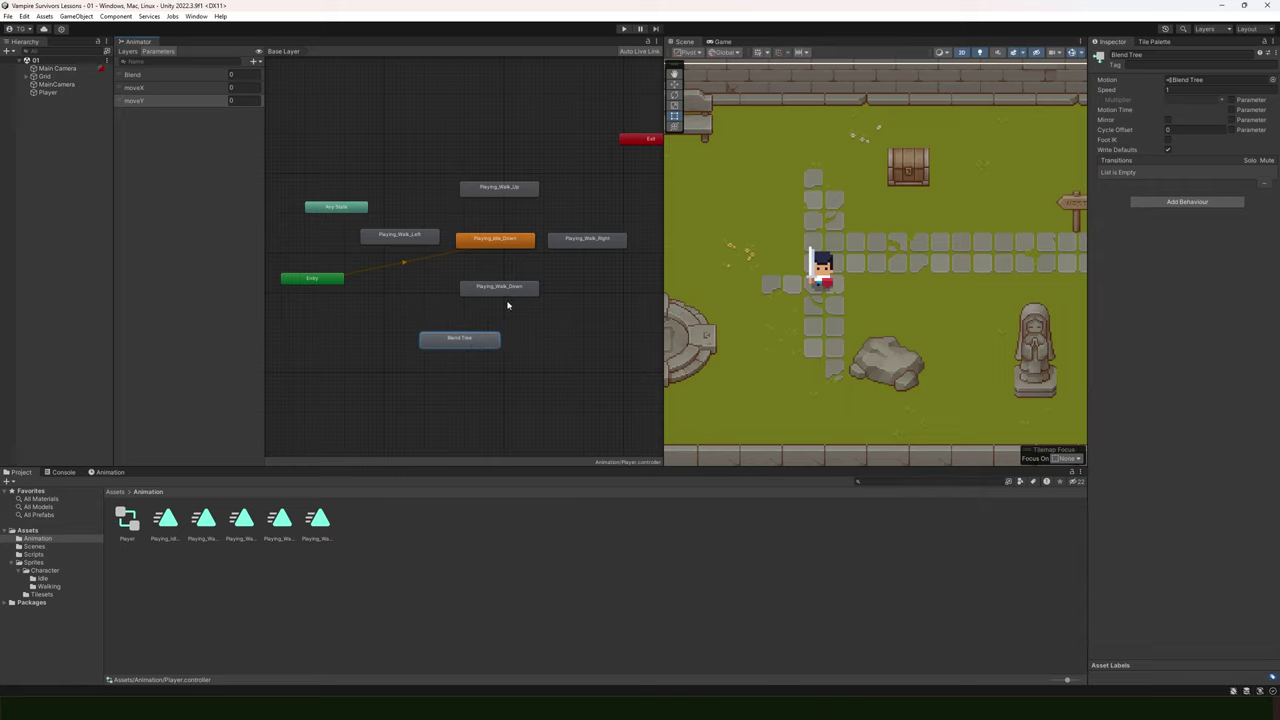
pyautogui.moveTo(507, 294); pyautogui.dragTo(595, 290)
pyautogui.moveTo(455, 345); pyautogui.dragTo(475, 346)
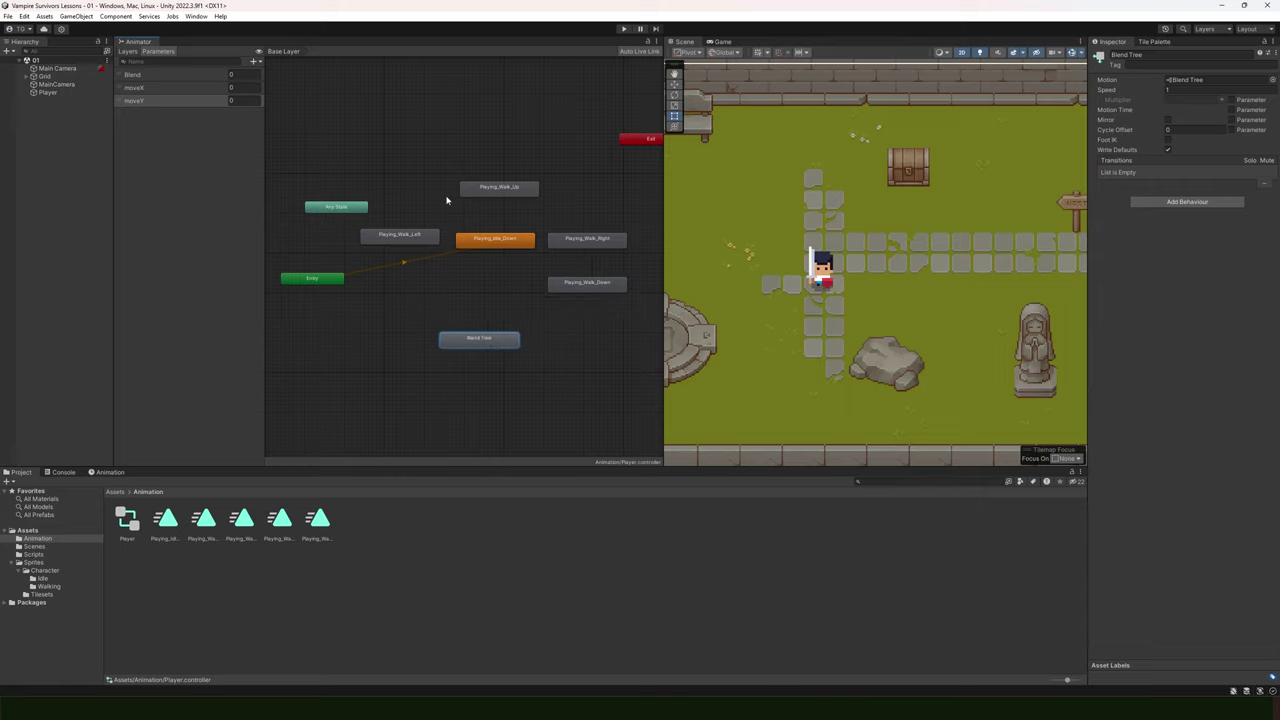
pyautogui.doubleClick(480, 339)
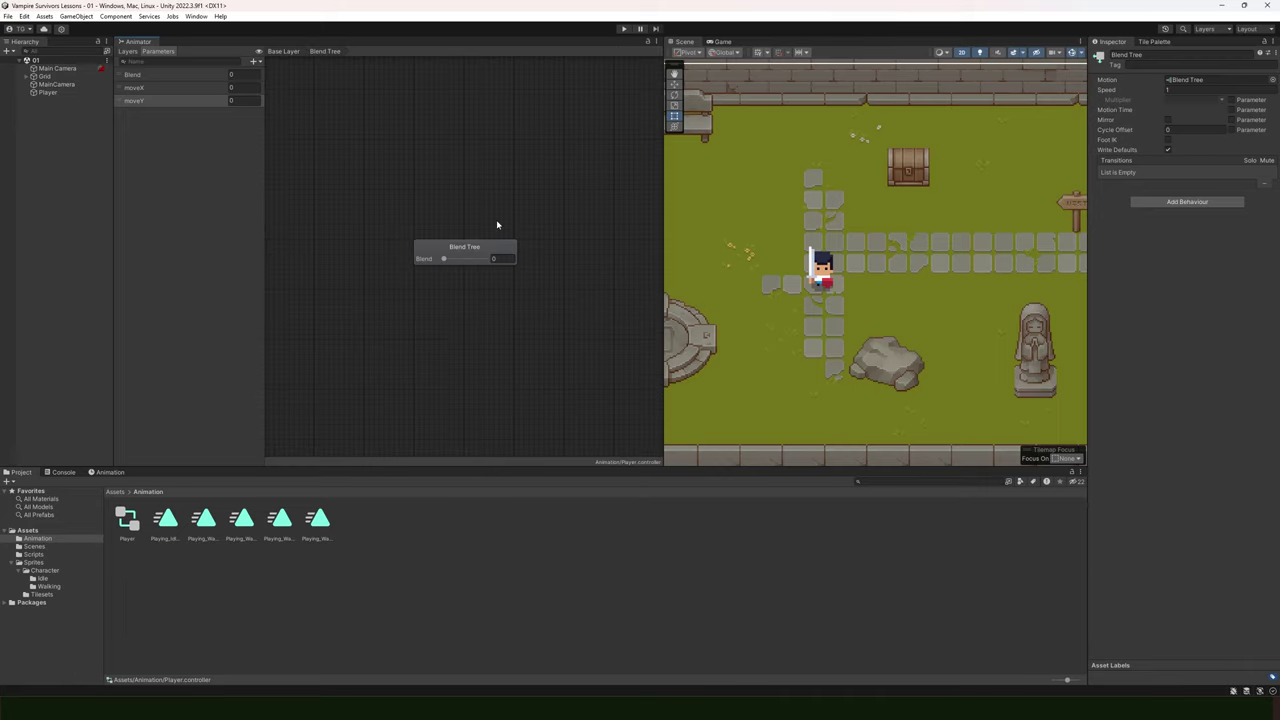
# Set the blend tree's Blend Type to 2D Simple Directional with moveX and moveY as its parameters
pyautogui.click(432, 249)
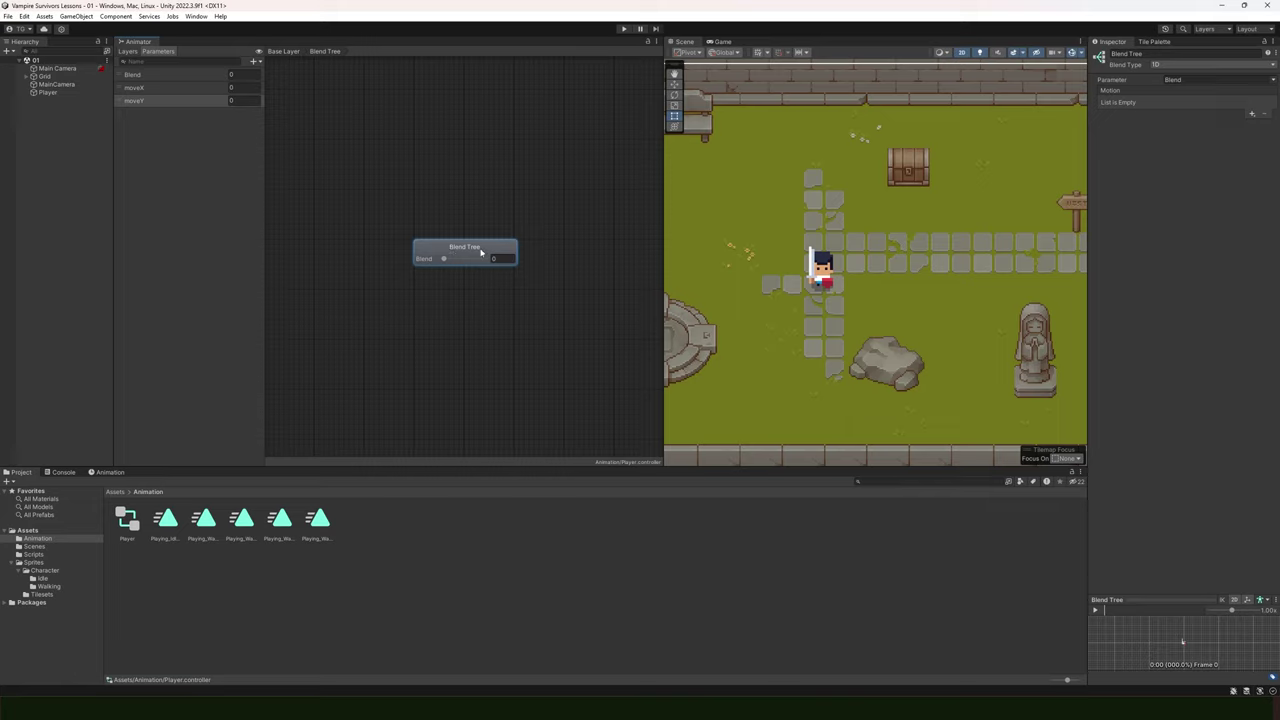
pyautogui.click(1176, 66)
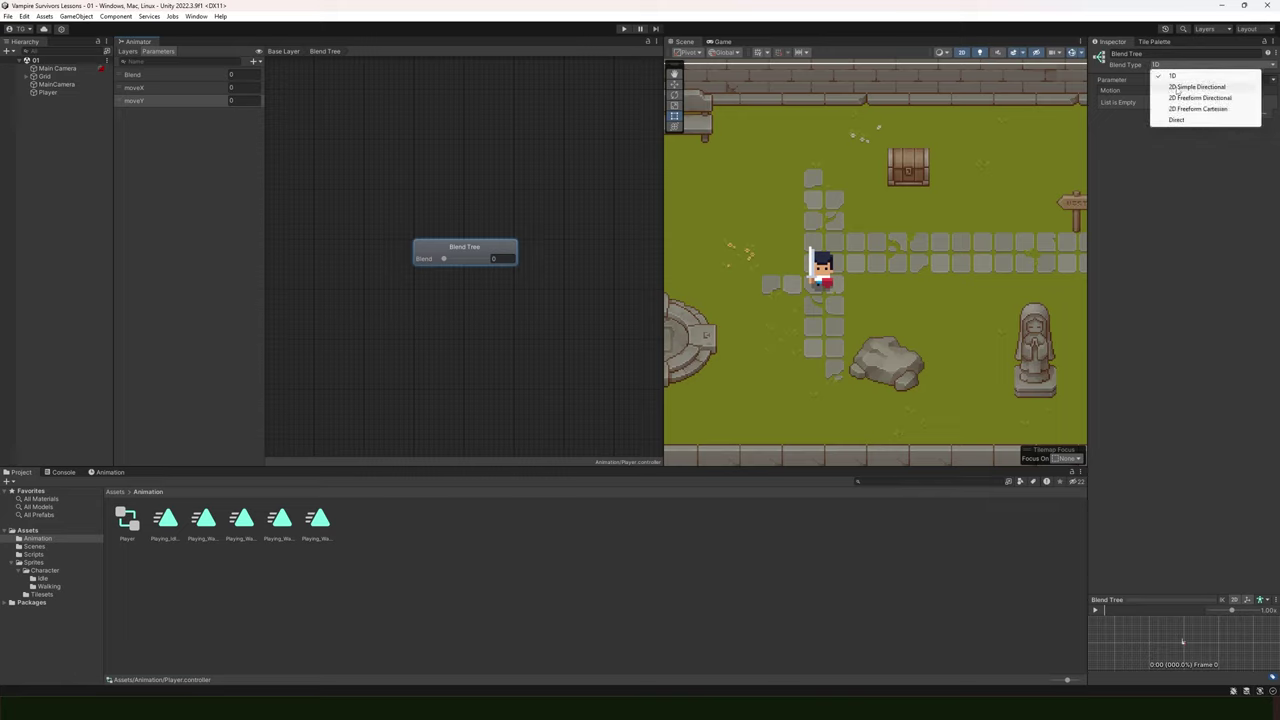
pyautogui.click(1195, 88)
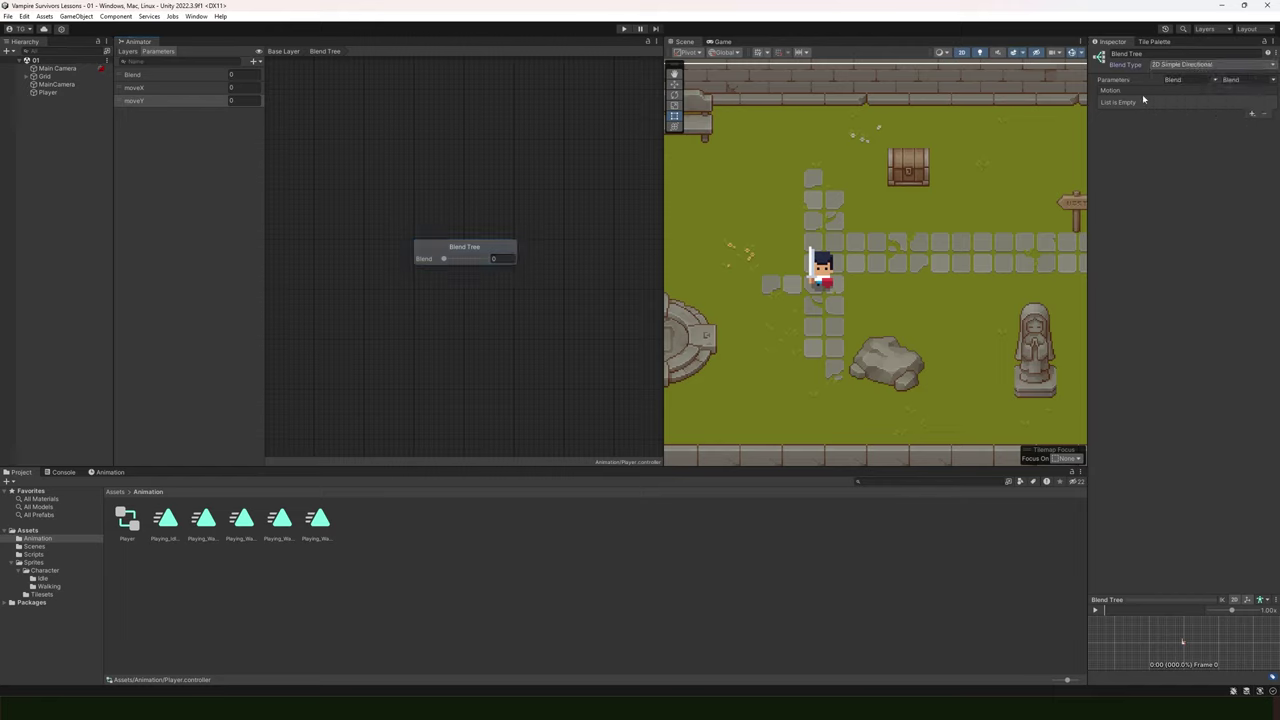
pyautogui.click(1212, 79)
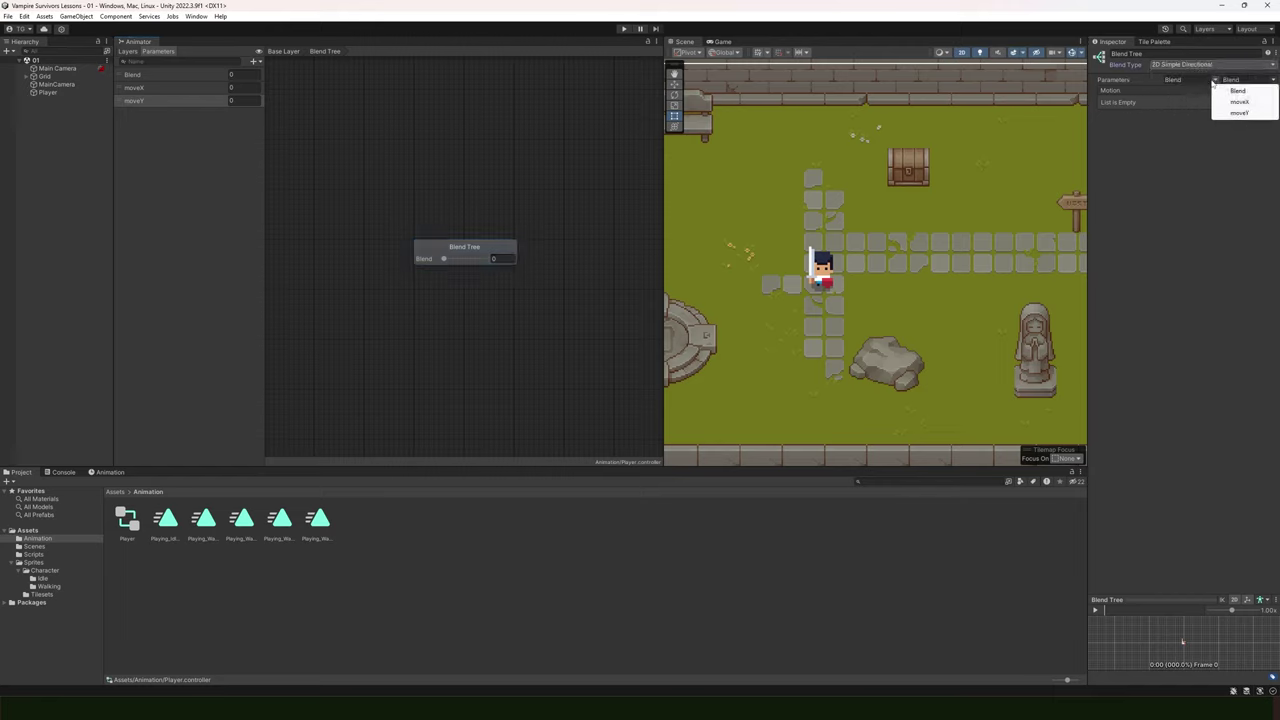
pyautogui.click(1228, 97)
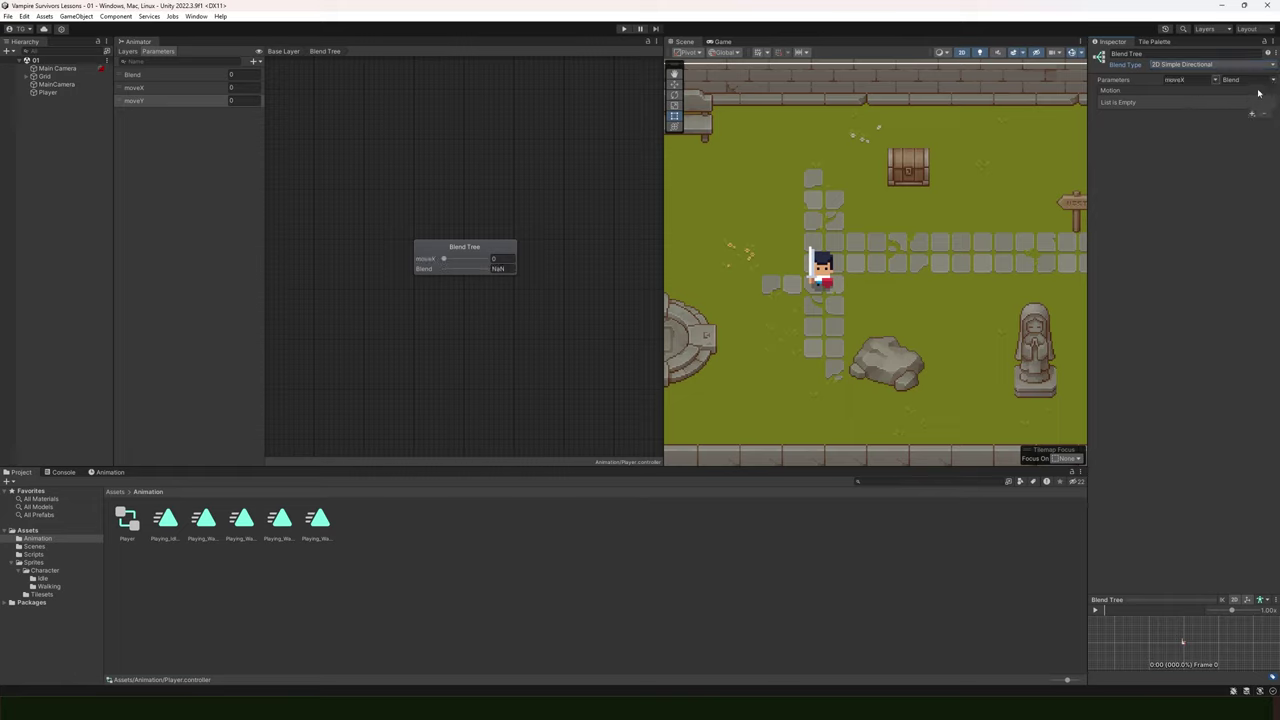
pyautogui.click(1245, 79)
pyautogui.click(1231, 112)
pyautogui.click(503, 269)
# Add four empty motion fields to the blend tree
pyautogui.click(1251, 114)
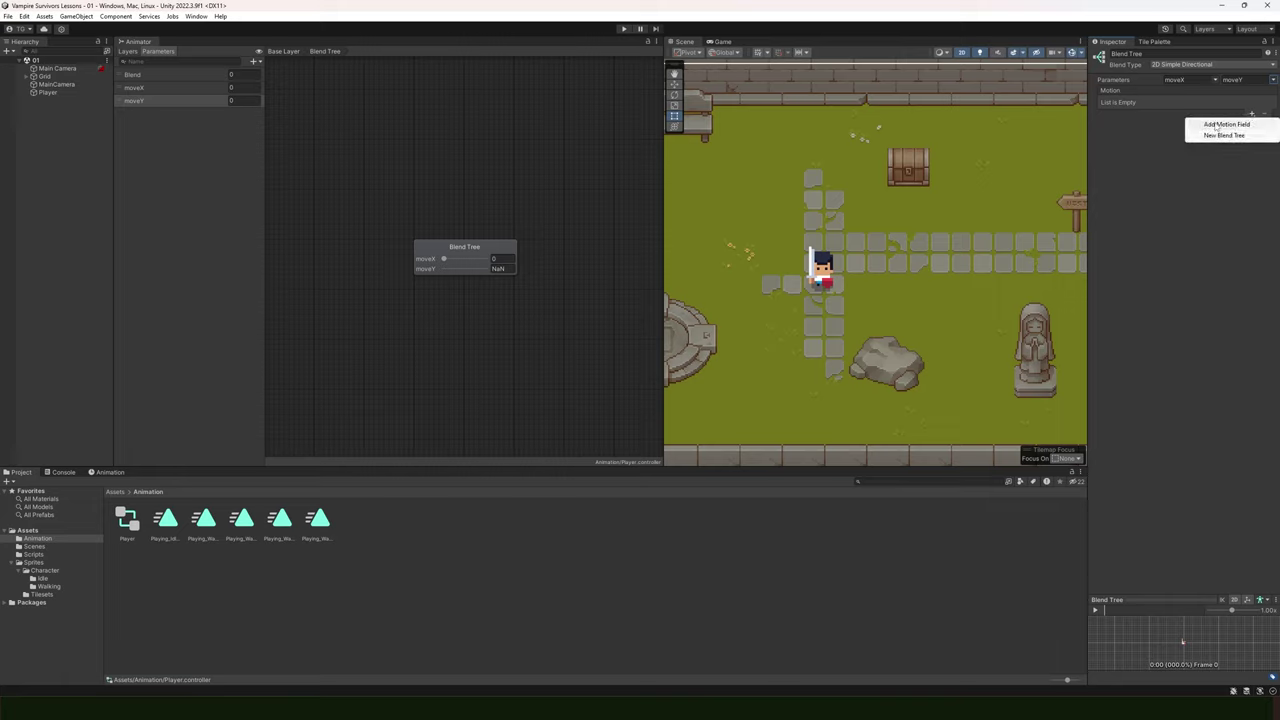
pyautogui.click(1217, 124)
pyautogui.click(1251, 114)
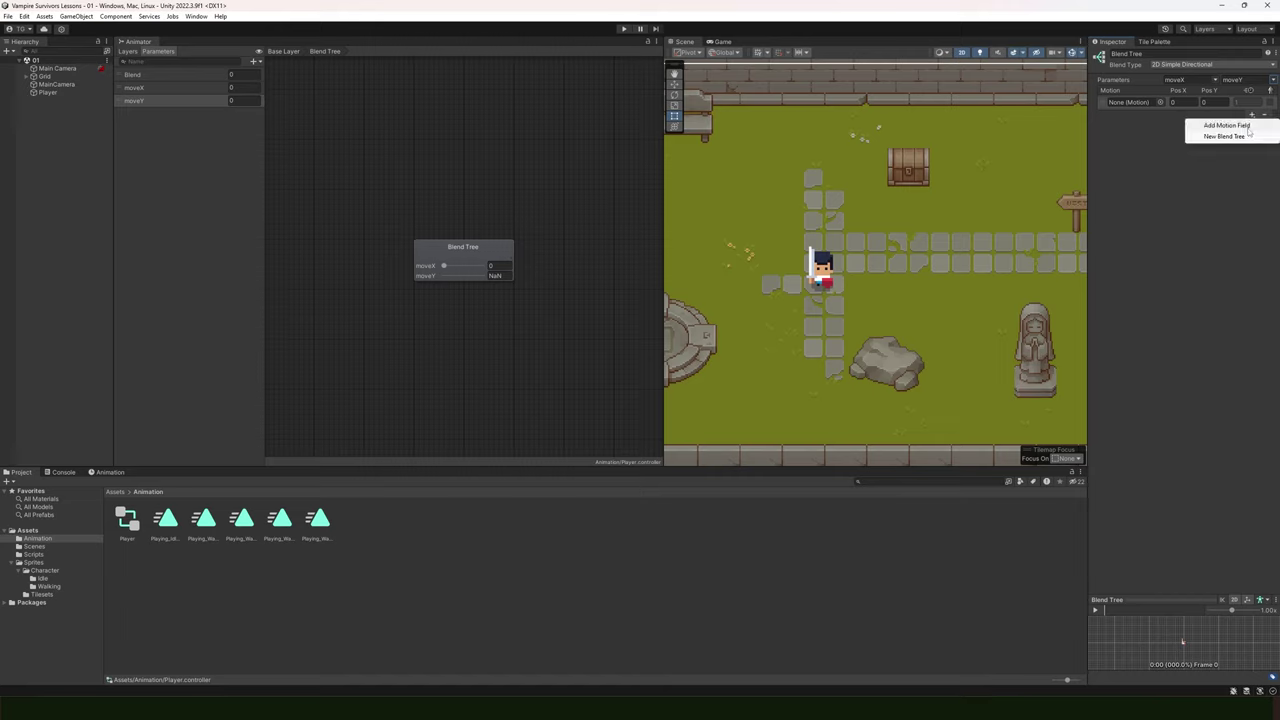
pyautogui.click(1247, 126)
pyautogui.click(1250, 247)
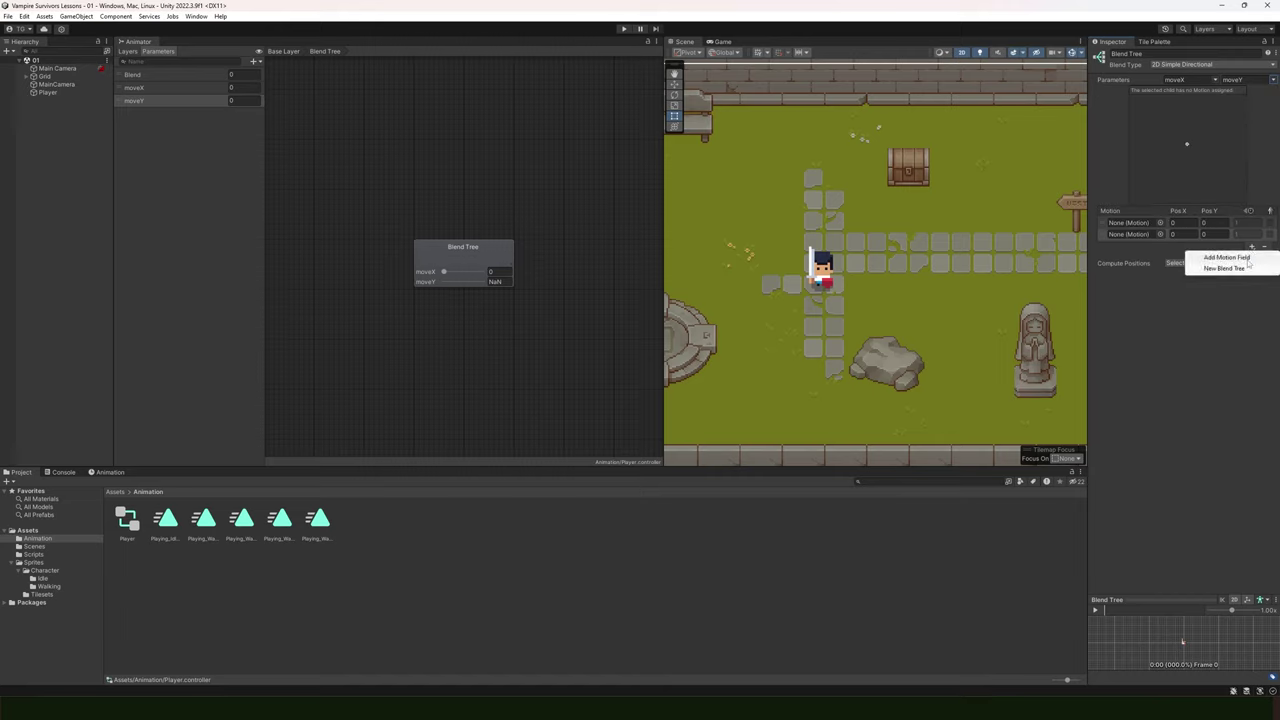
pyautogui.click(1249, 257)
pyautogui.click(1251, 258)
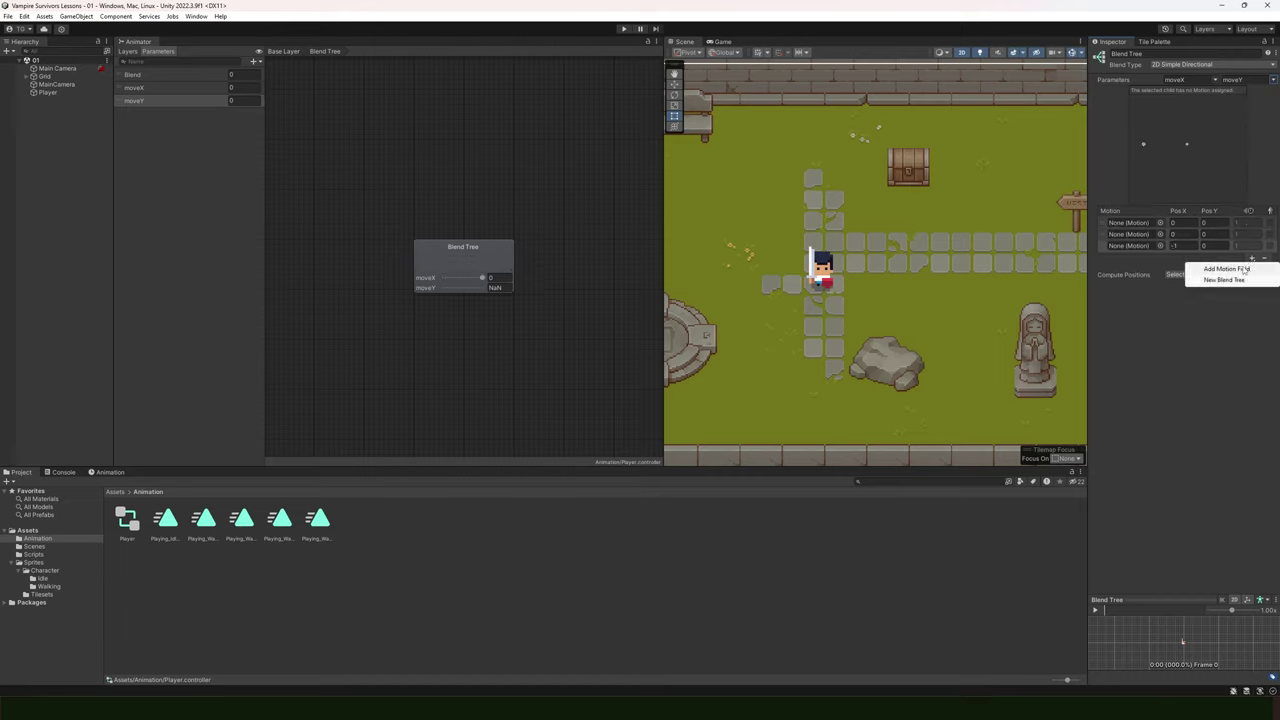
pyautogui.click(1225, 268)
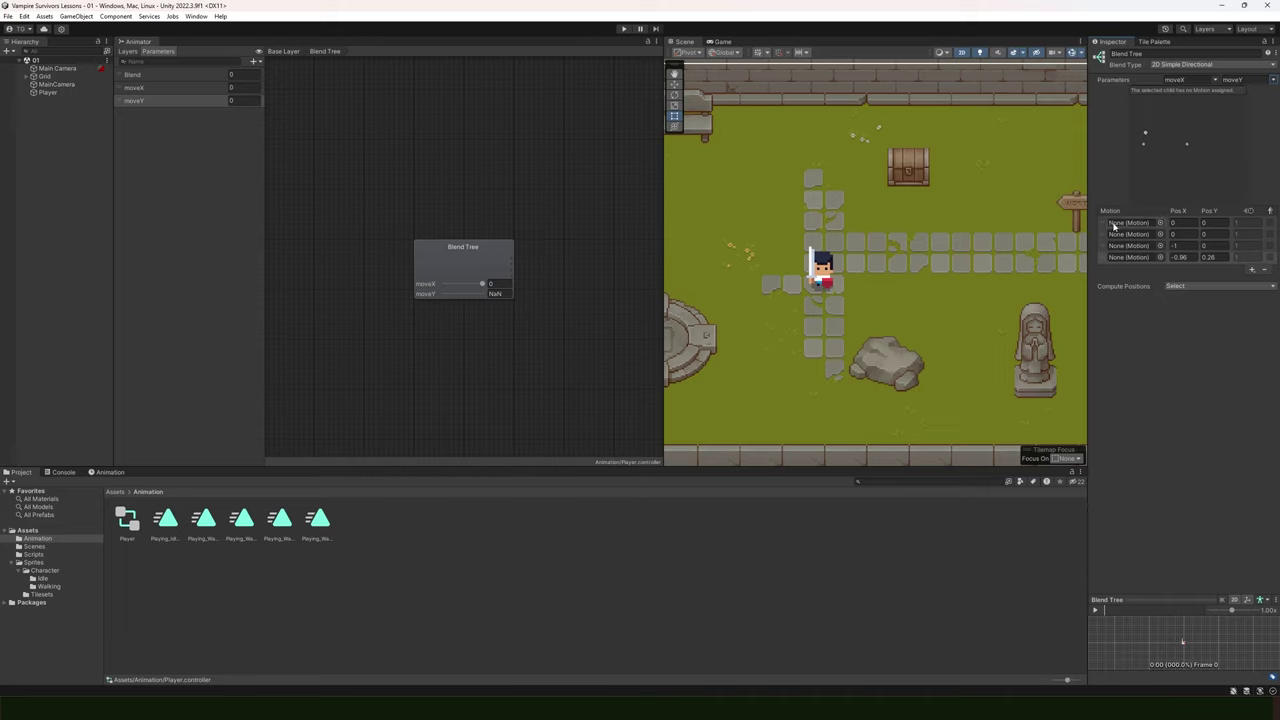
# Assign Playing_Walk_Down, Playing_Walk_Left, Playing_Walk_Right and Playing_Walk_Up to the four motion fields
pyautogui.click(1159, 222)
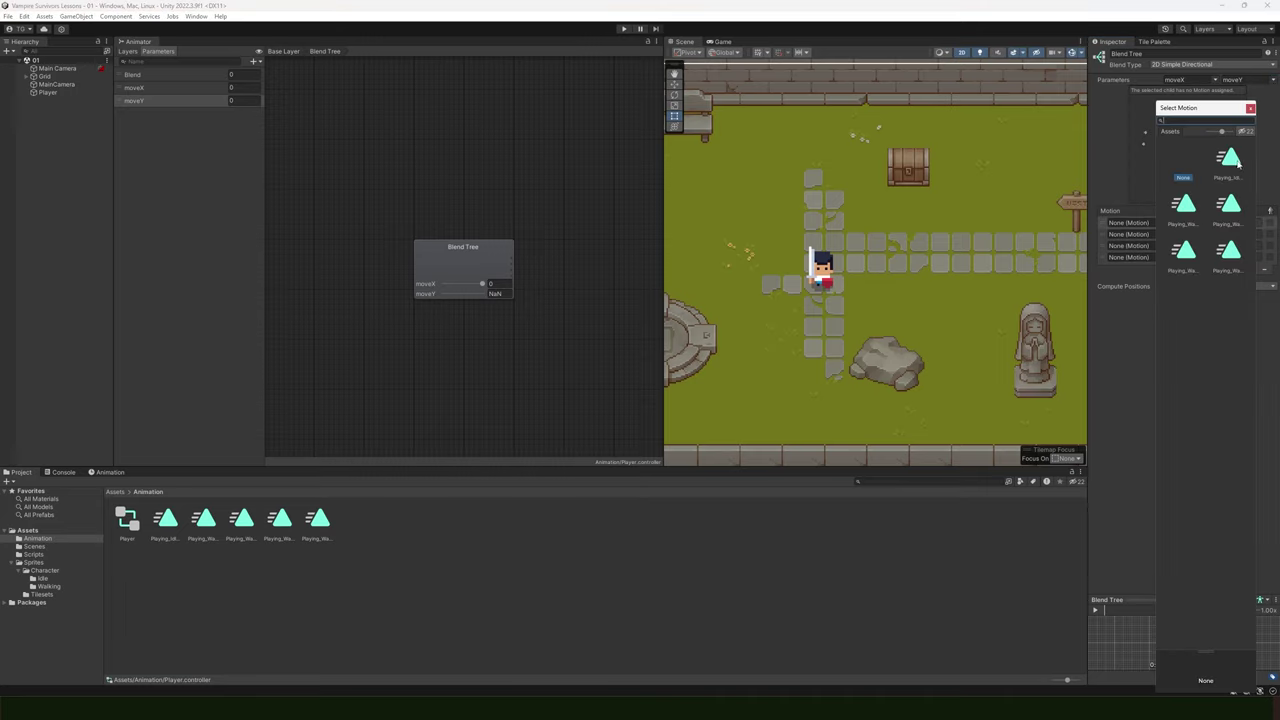
pyautogui.doubleClick(1180, 206)
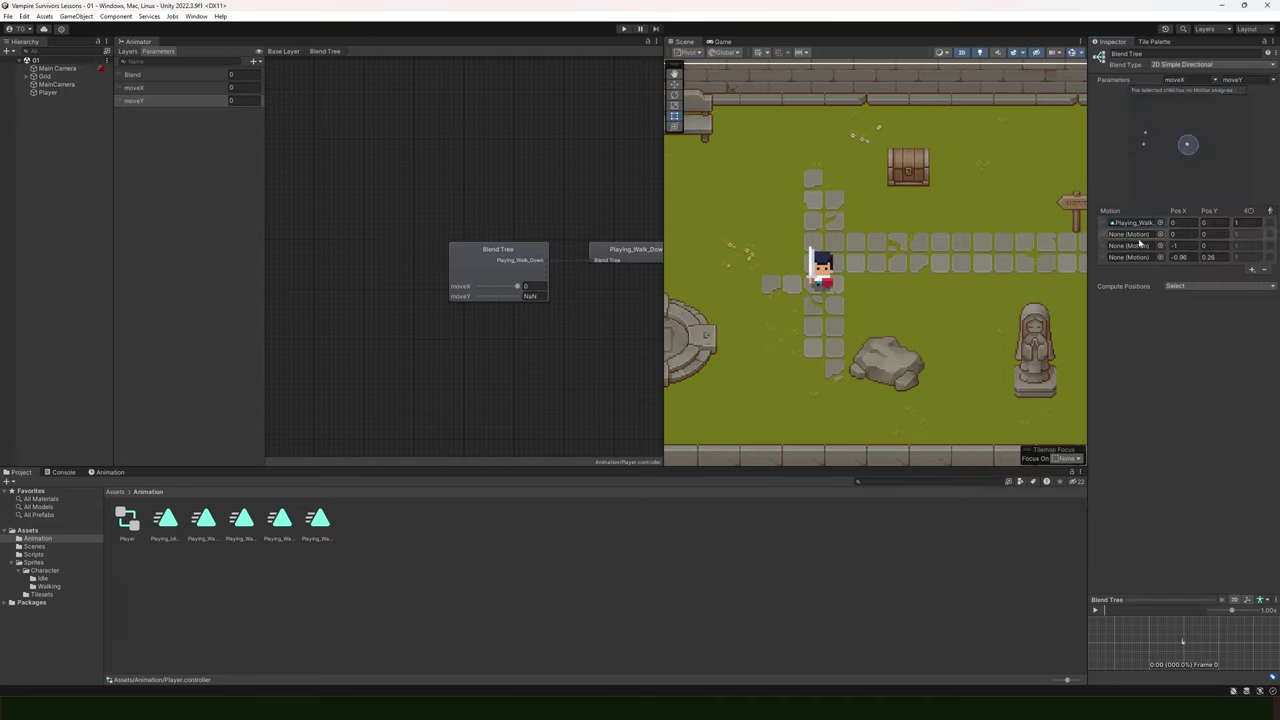
pyautogui.click(1161, 234)
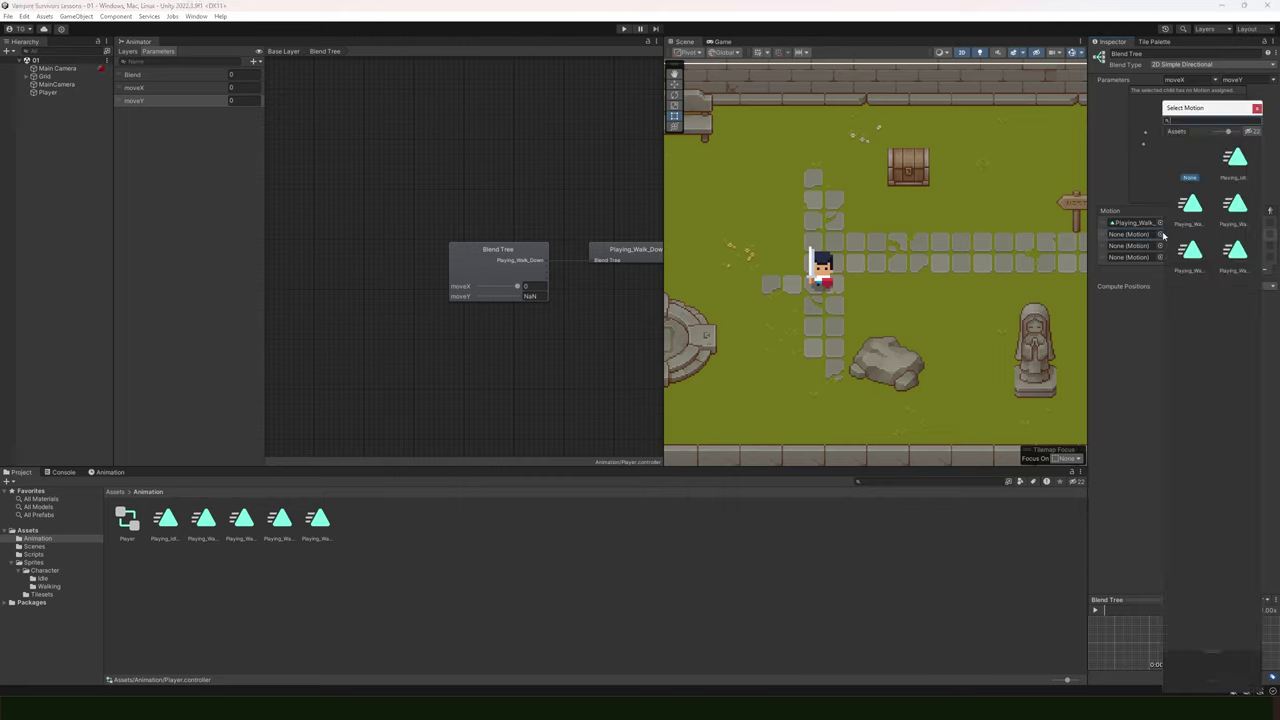
pyautogui.doubleClick(1236, 205)
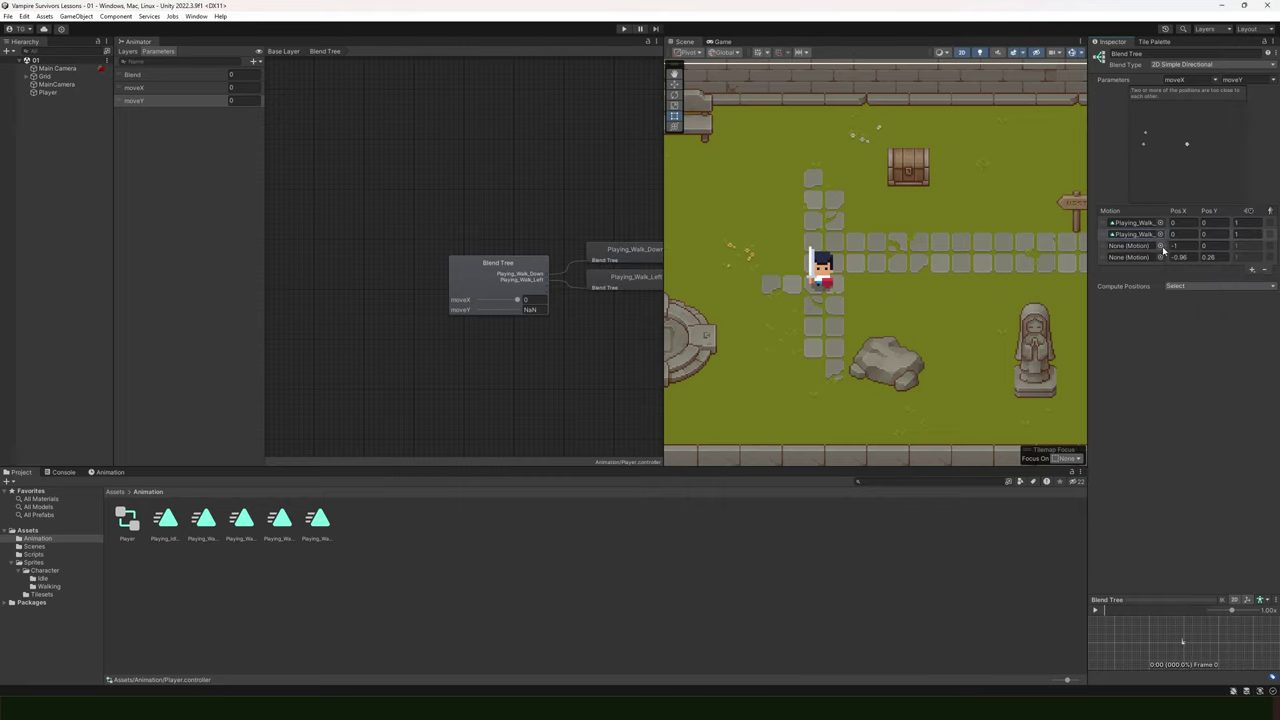
pyautogui.click(1160, 246)
pyautogui.doubleClick(1190, 250)
pyautogui.click(1160, 258)
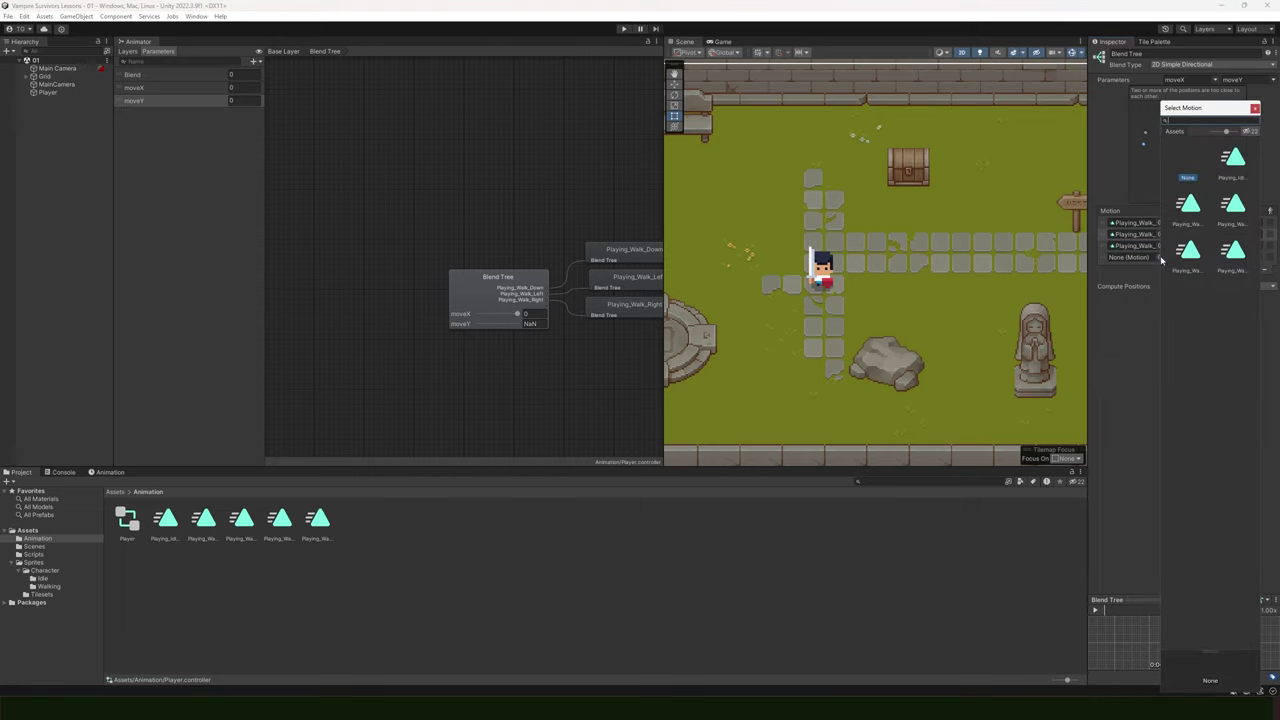
pyautogui.click(1232, 252)
# Set the Down motion's Pos Y to -1 and move on to the Left motion's position fields
pyautogui.moveTo(554, 402); pyautogui.dragTo(467, 369, button='middle')
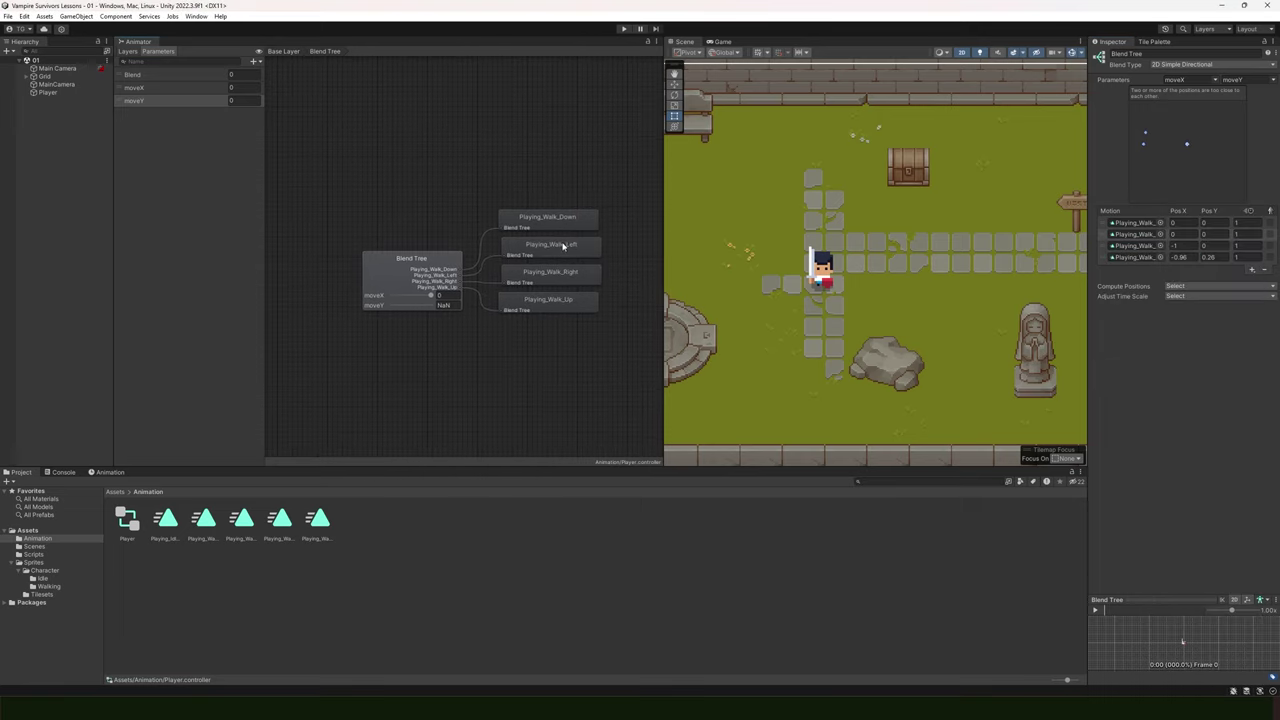
pyautogui.click(1190, 257)
pyautogui.click(1222, 224)
pyautogui.click(1216, 222)
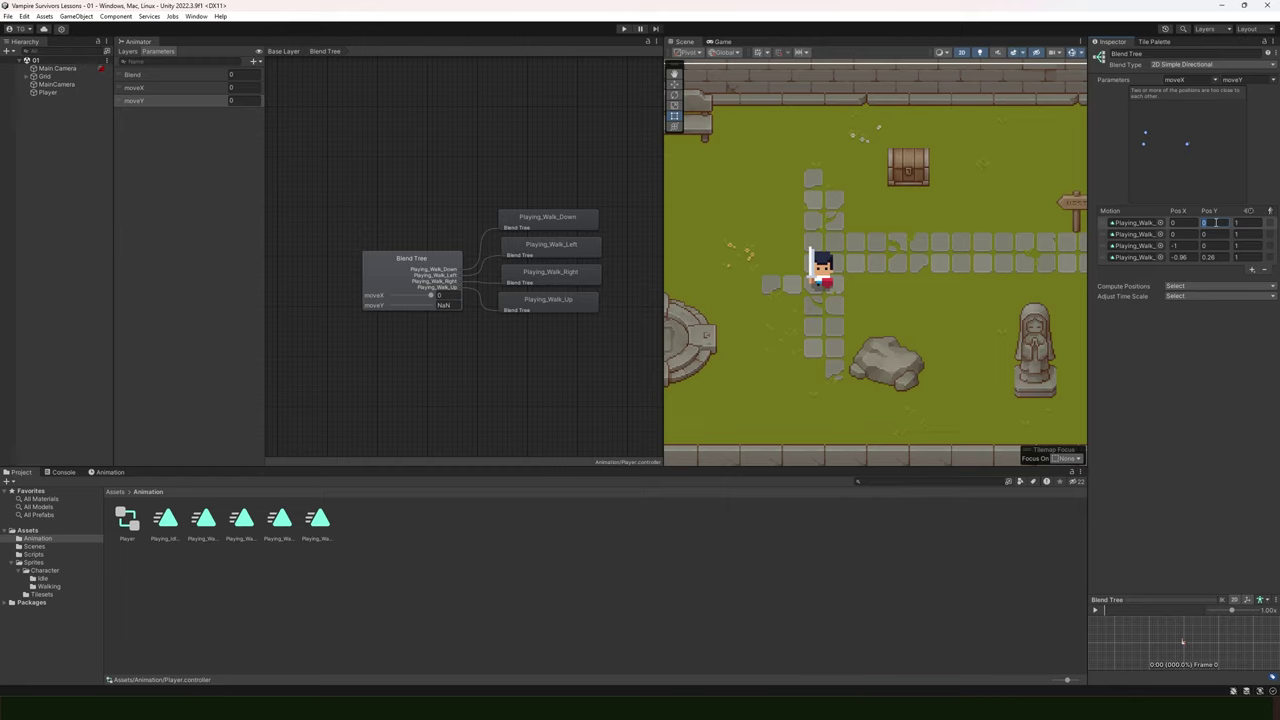
pyautogui.write('-1')
pyautogui.click(1206, 234)
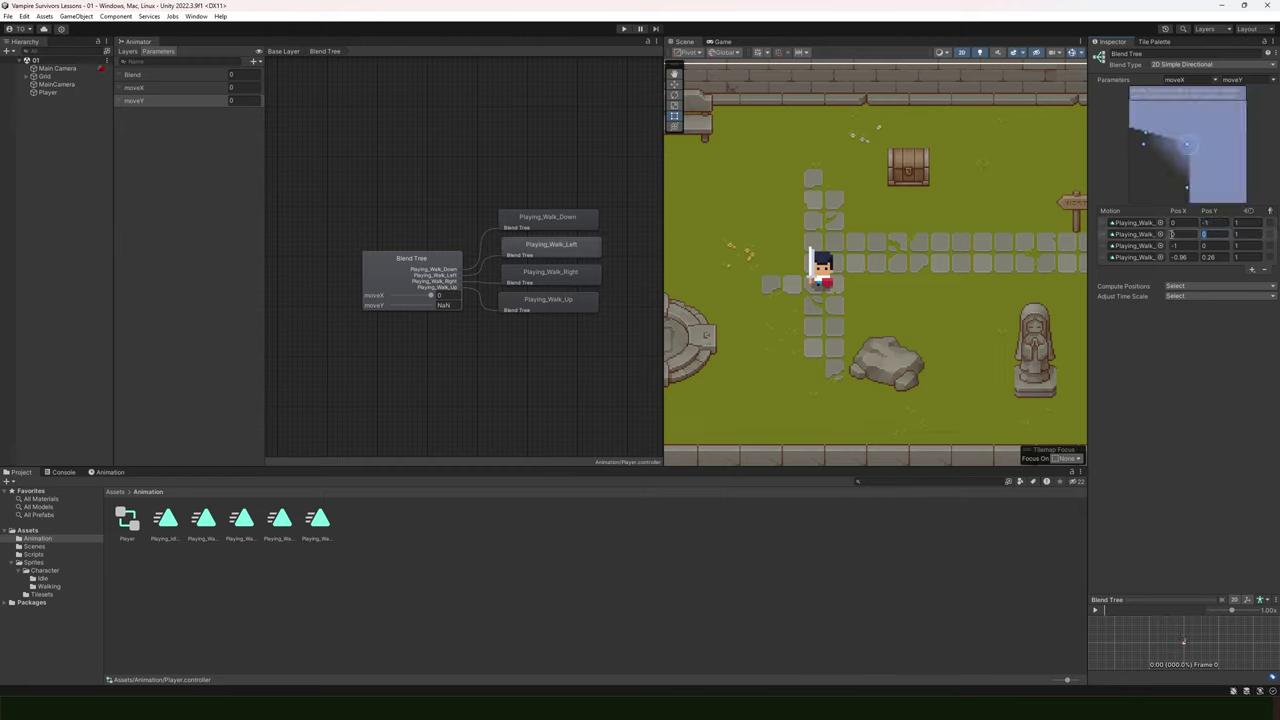
pyautogui.click(1186, 234)
# Set the Right motion's Pos X to 1 and the Up motion's position to (0, 1)
pyautogui.click(1190, 245)
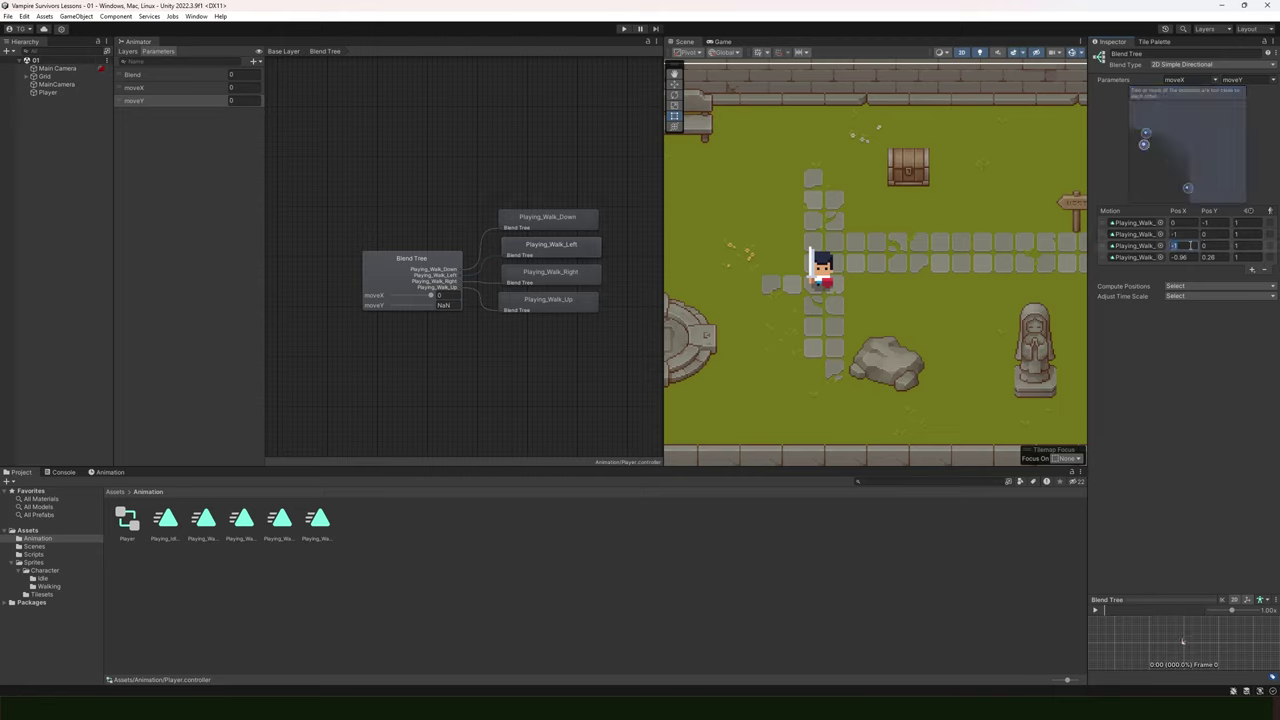
pyautogui.write('1')
pyautogui.click(1194, 257)
pyautogui.write('0')
pyautogui.press('Tab')
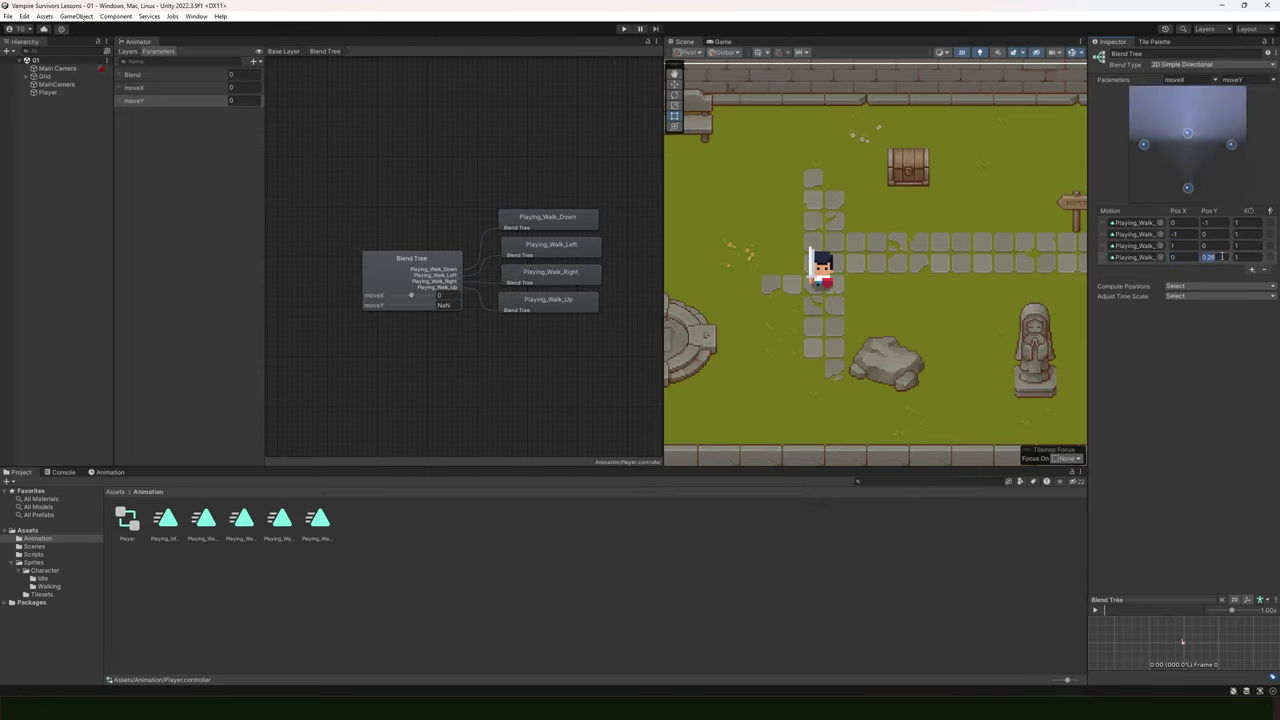
pyautogui.write('1')
pyautogui.press('Return')
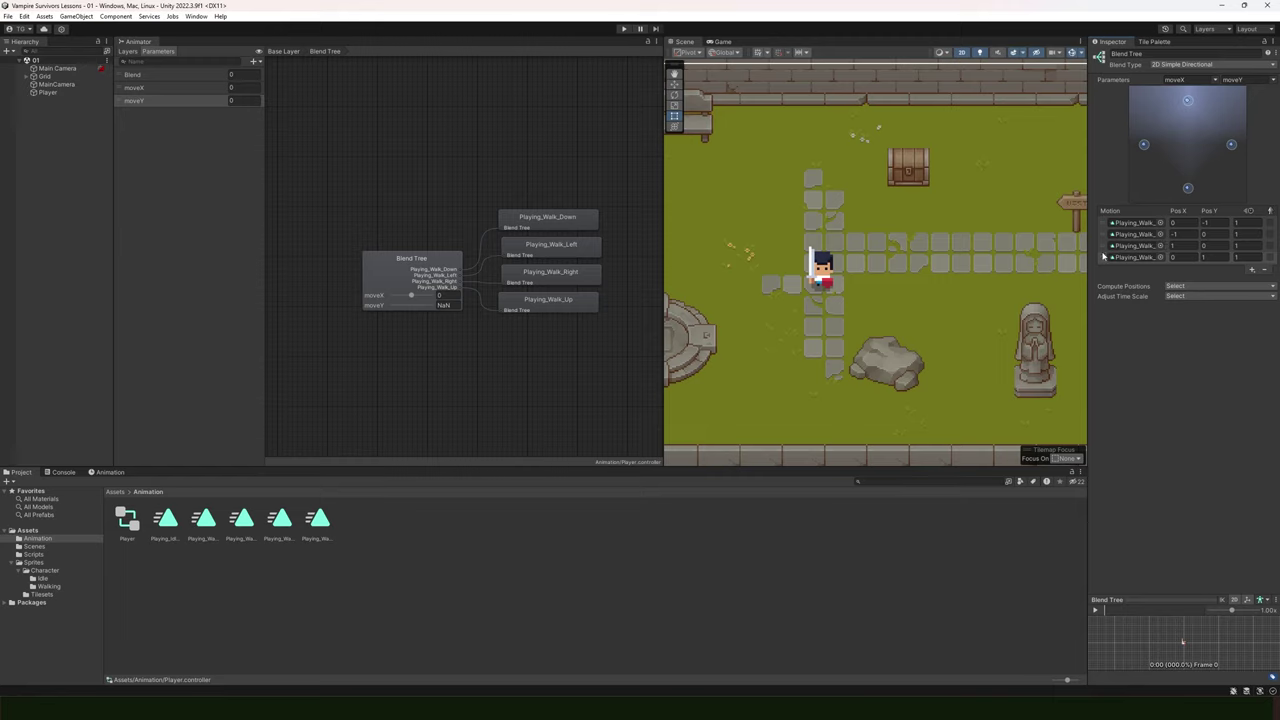
# Nudge the Blend Tree state left, check its motions, and move Playing_Idle_Down down and left
pyautogui.click(284, 53)
pyautogui.click(518, 327)
pyautogui.moveTo(518, 327); pyautogui.dragTo(468, 331)
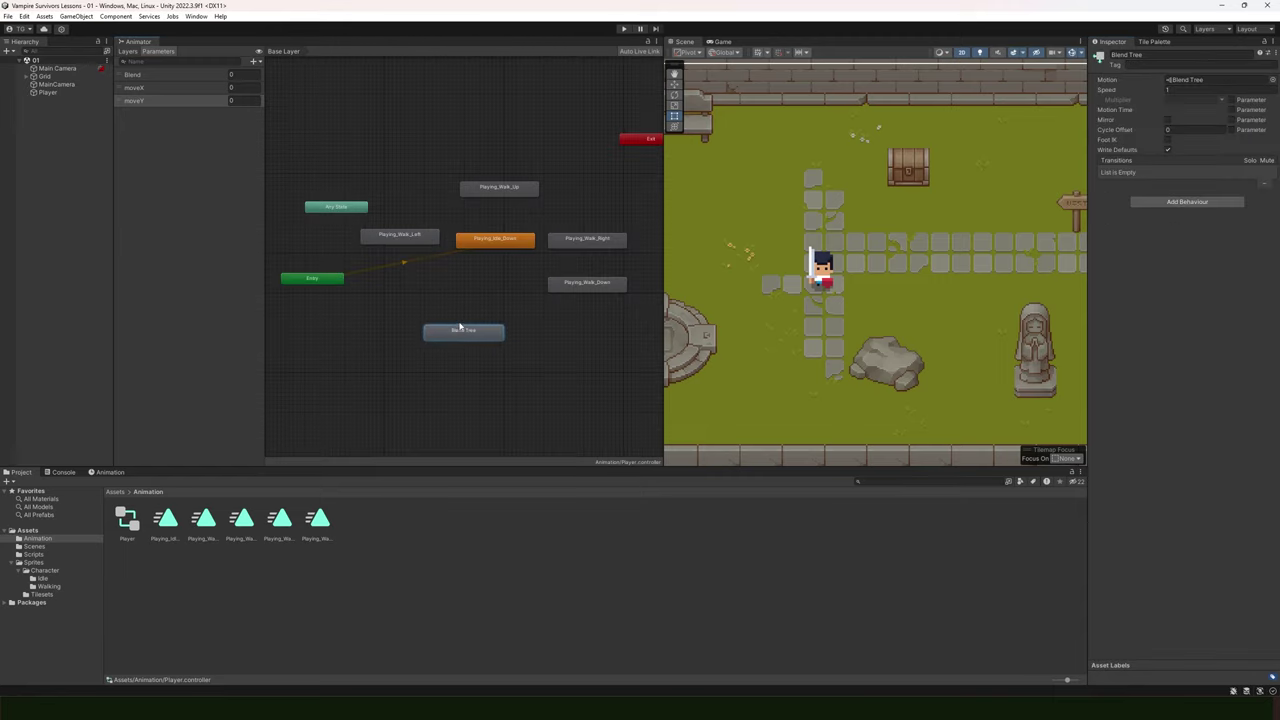
pyautogui.doubleClick(468, 331)
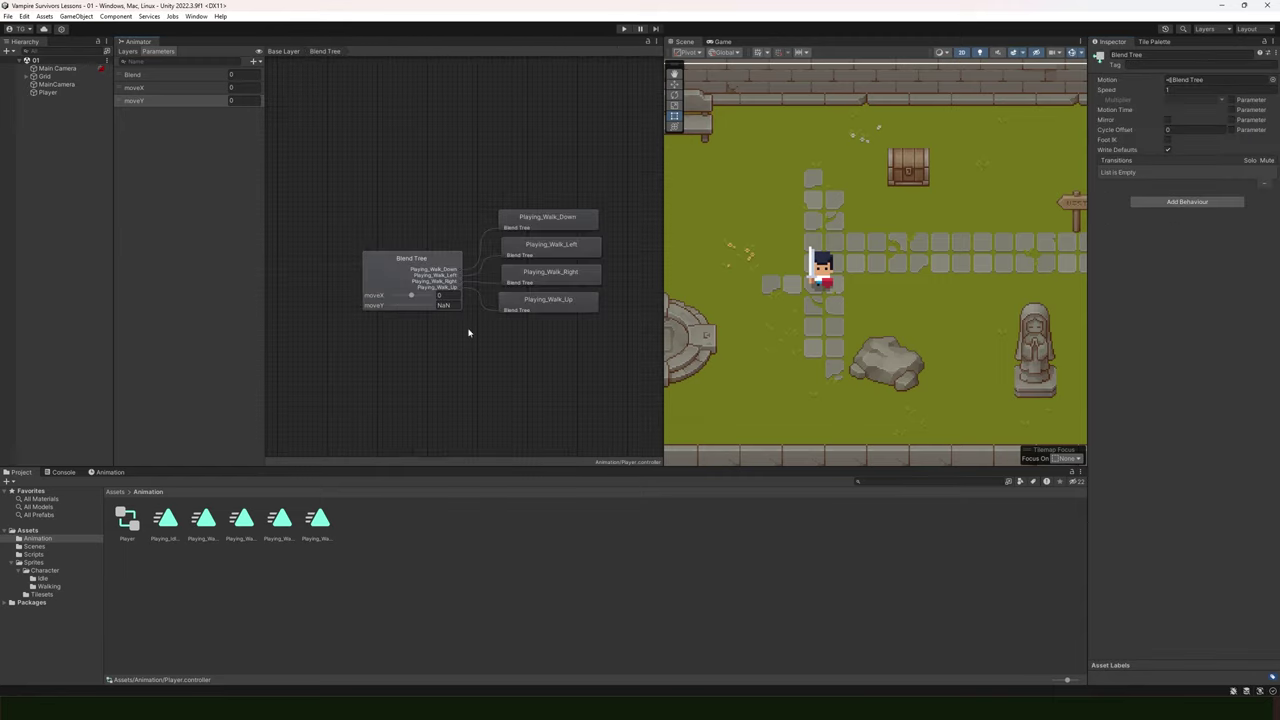
pyautogui.click(283, 51)
pyautogui.moveTo(490, 237); pyautogui.dragTo(462, 259)
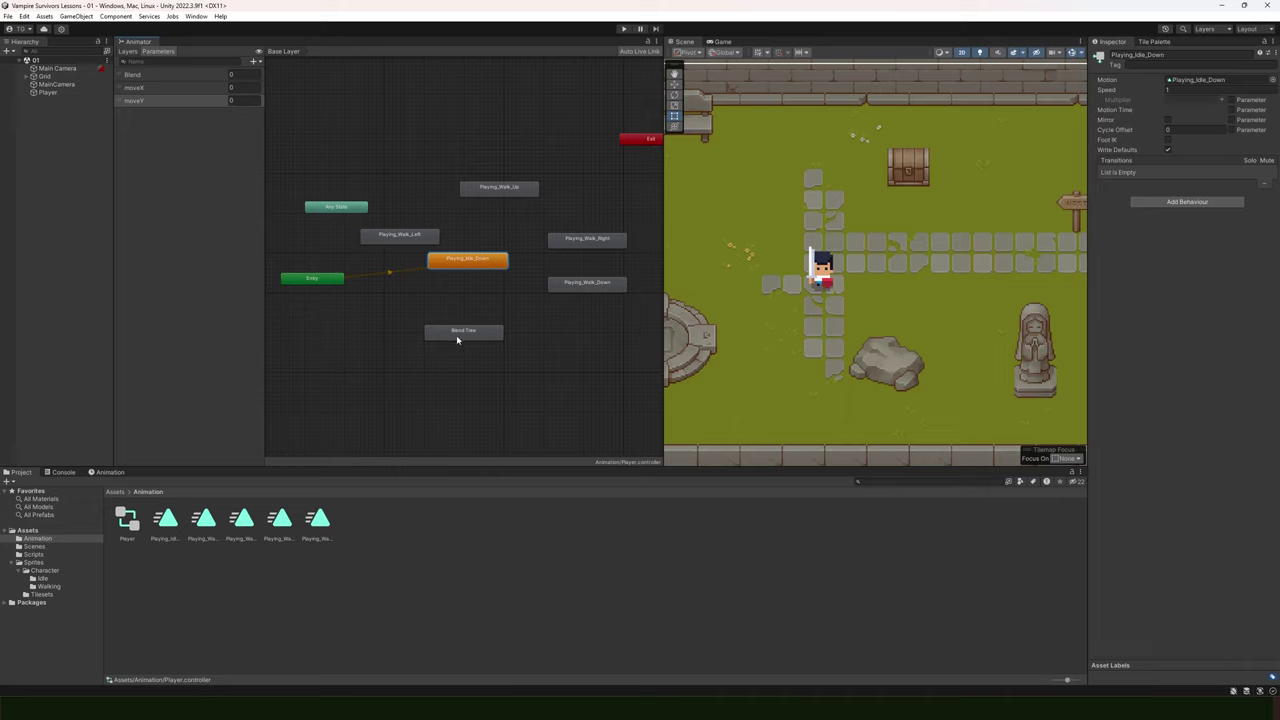
# Make a transition from Playing_Idle_Down to the Blend Tree and select the new arrow
pyautogui.rightClick(463, 265)
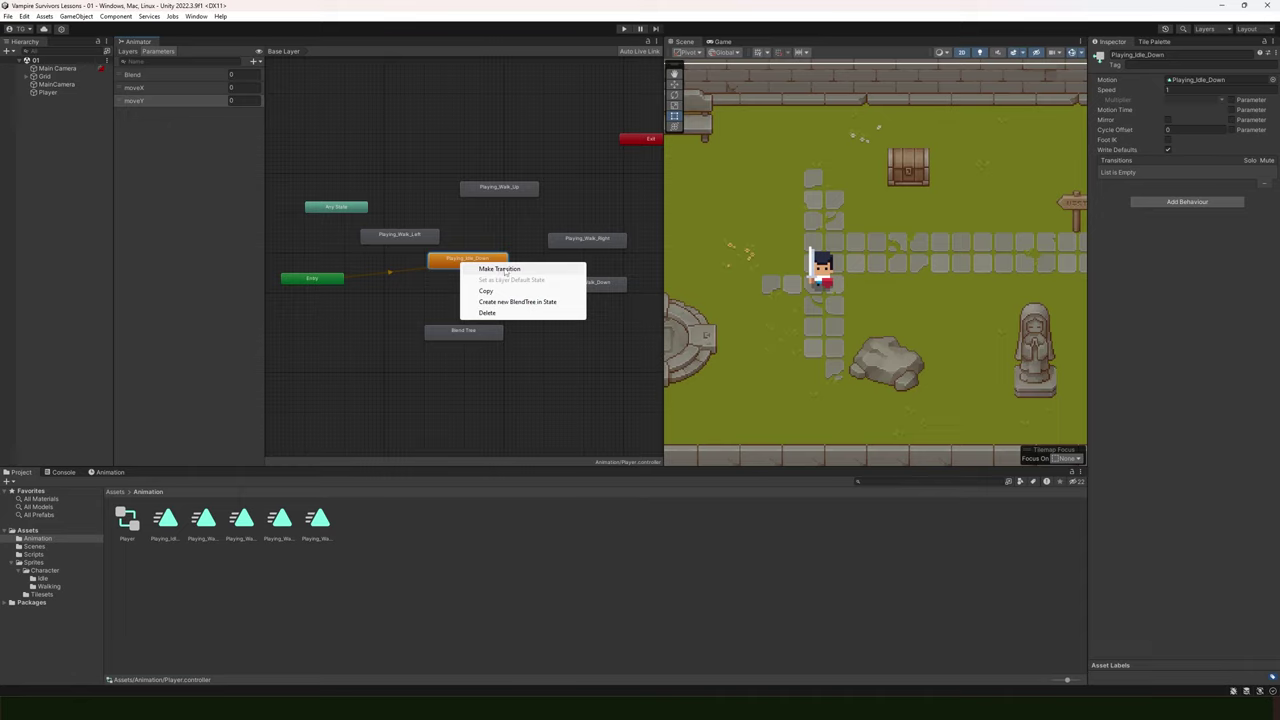
pyautogui.click(499, 269)
pyautogui.click(472, 331)
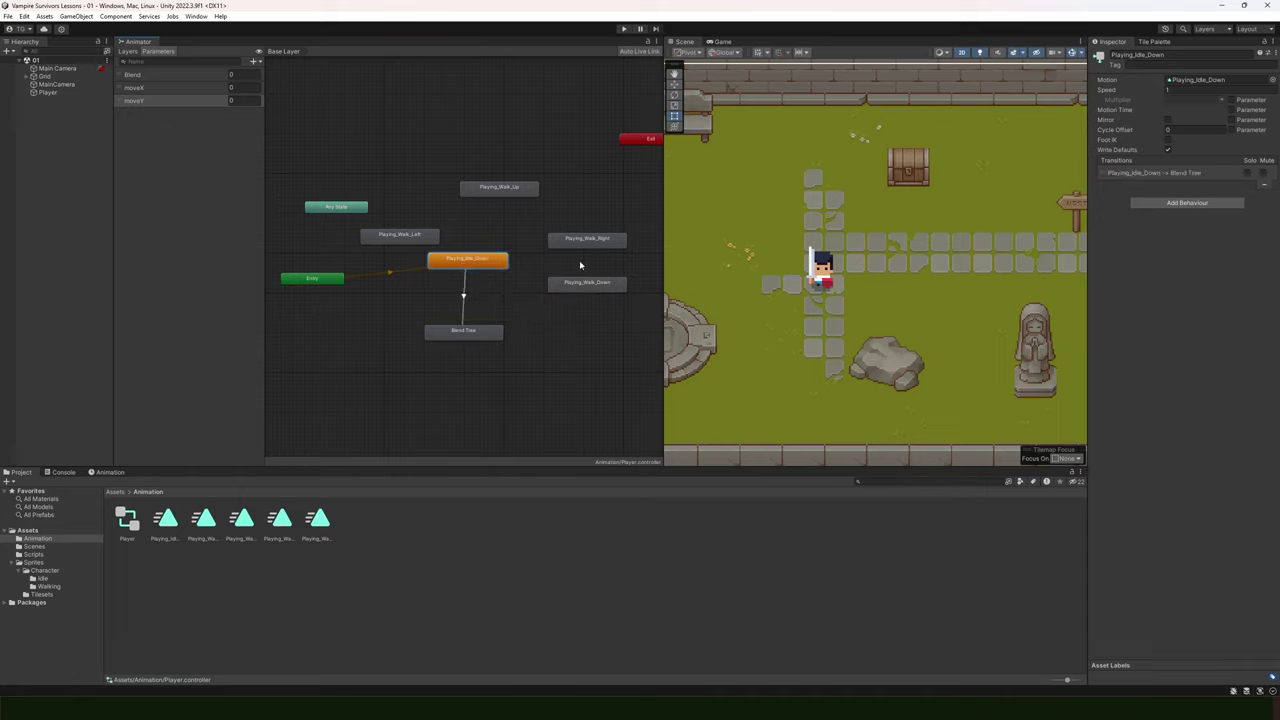
pyautogui.click(463, 298)
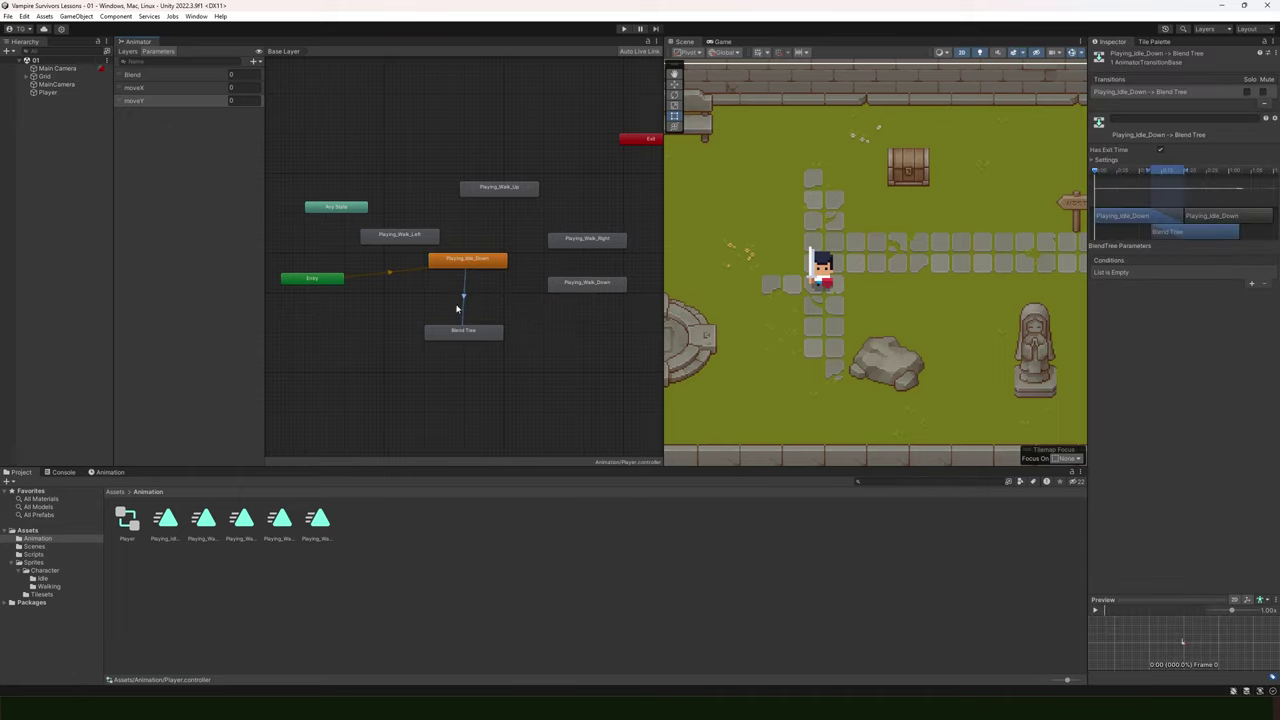
# Turn off Has Exit Time and set the transition duration to 0
pyautogui.click(1161, 150)
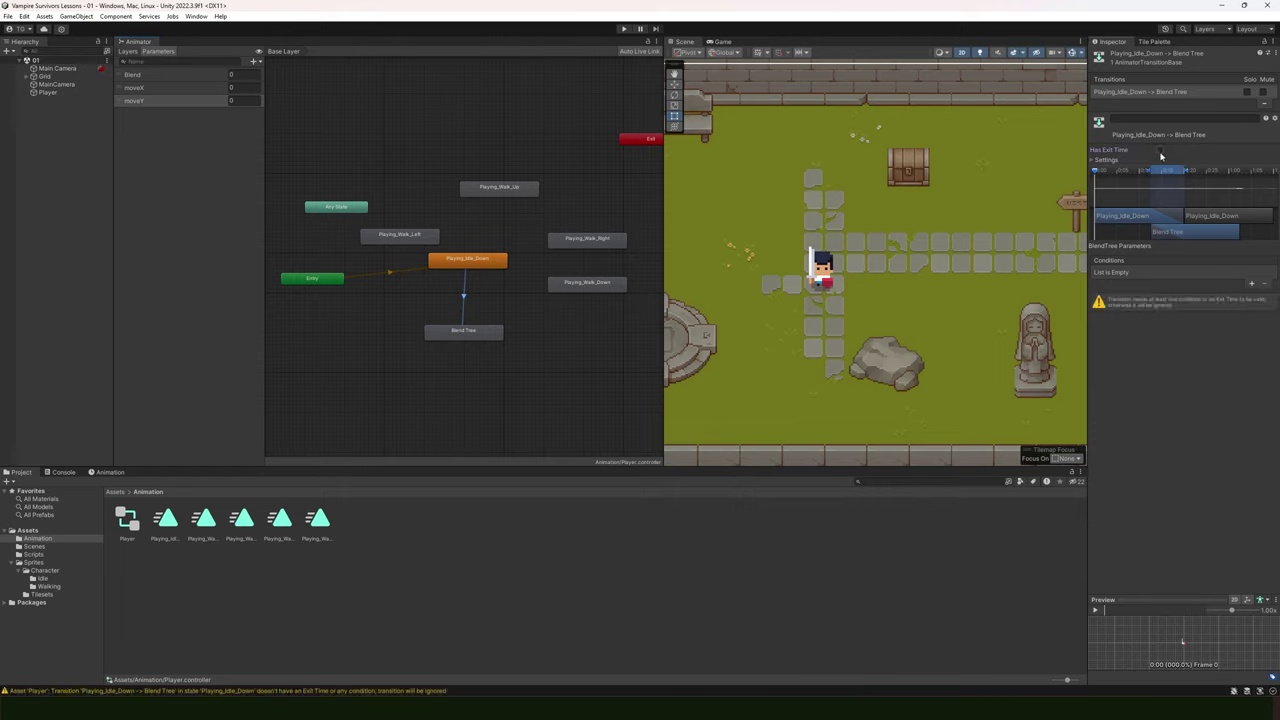
pyautogui.click(1092, 160)
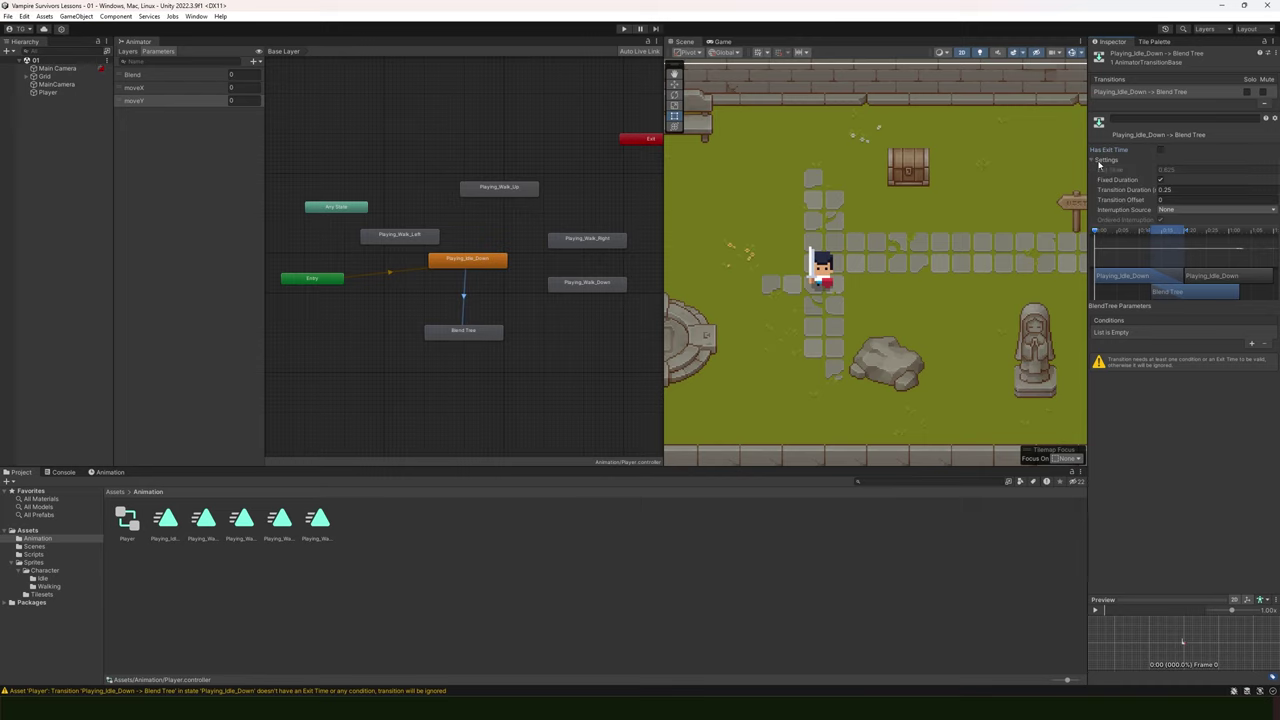
pyautogui.click(1160, 189)
pyautogui.write('0')
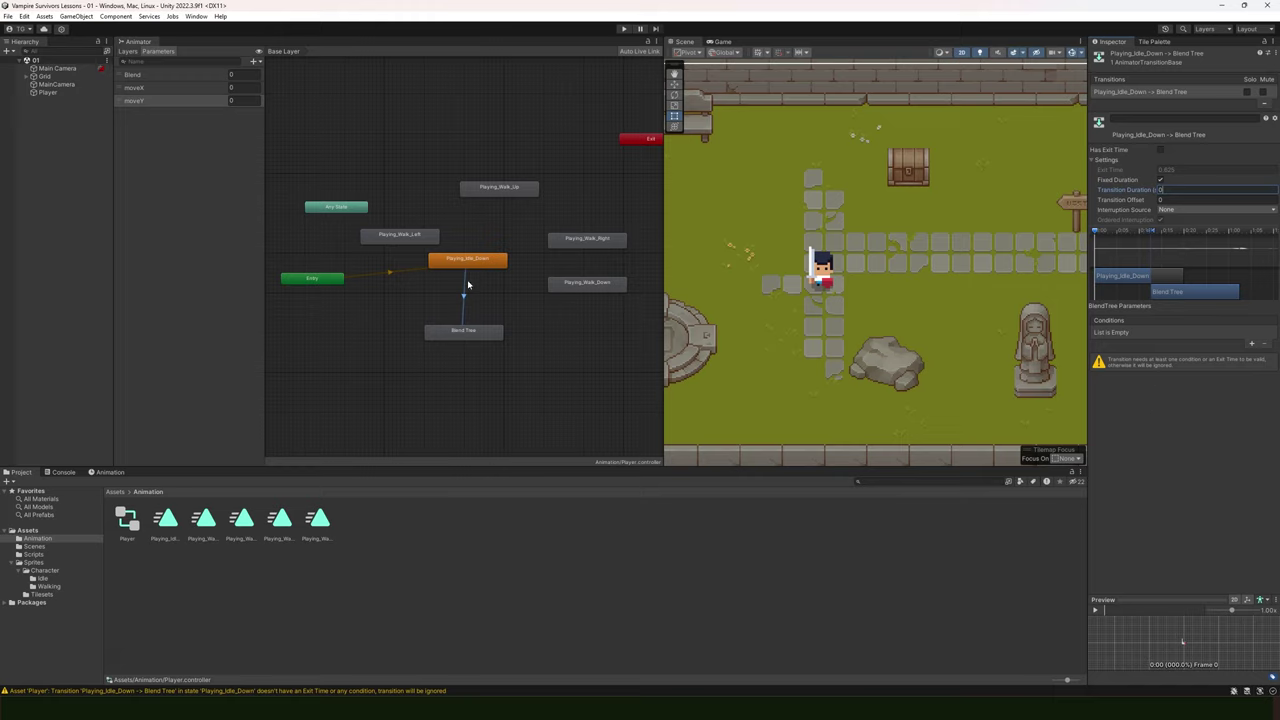
# Add the transition conditions moveX Greater 0.1 and moveY Greater 0.1
pyautogui.click(1252, 345)
pyautogui.click(1140, 332)
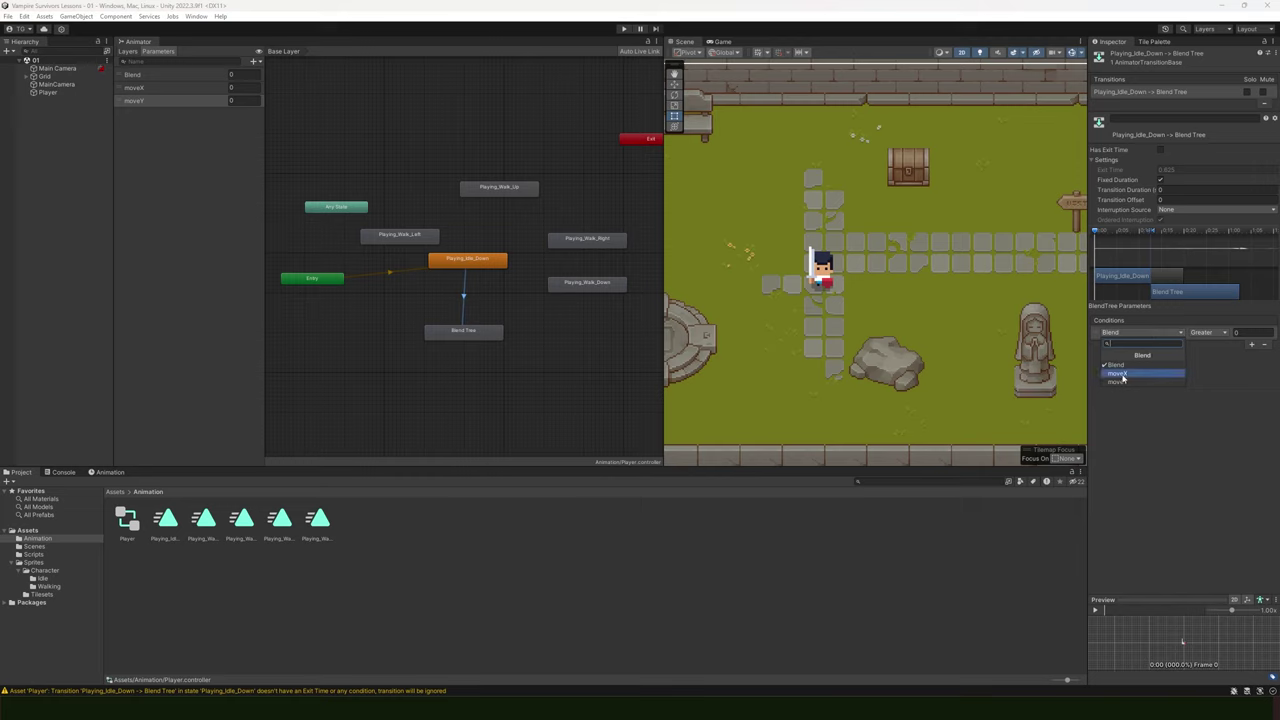
pyautogui.click(1120, 374)
pyautogui.click(1240, 332)
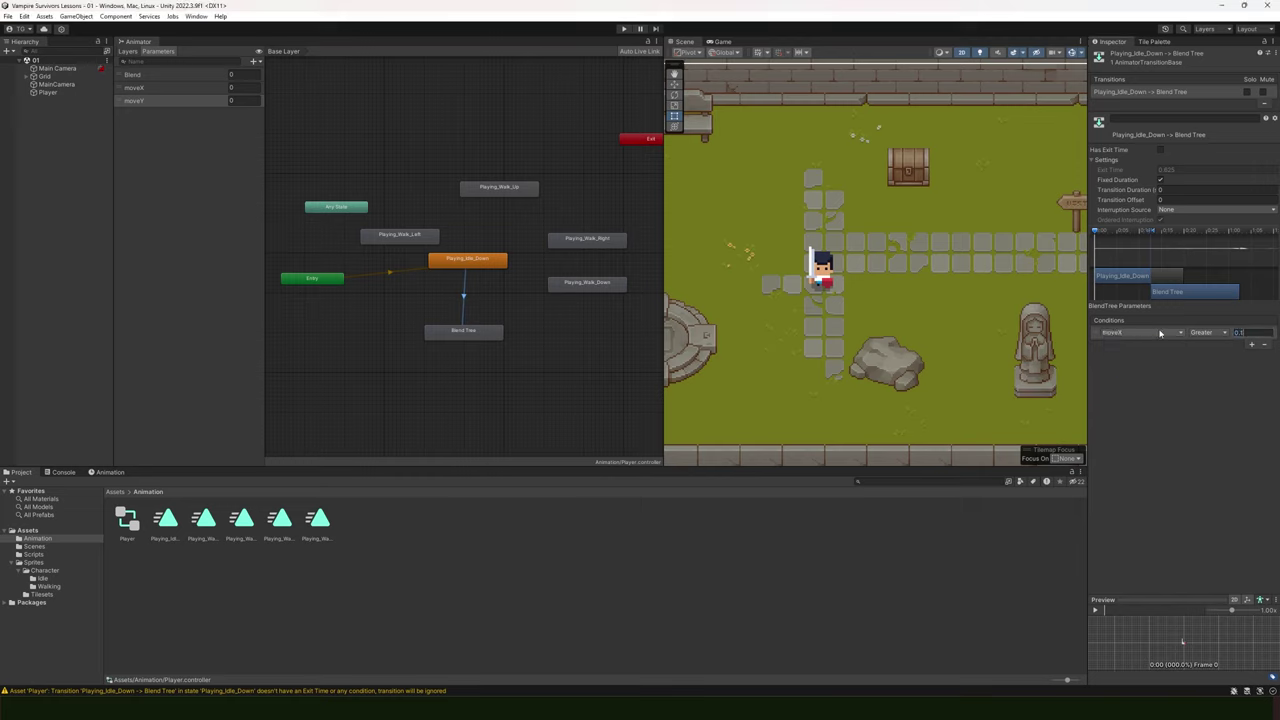
pyautogui.click(1251, 344)
pyautogui.click(1135, 344)
pyautogui.click(1117, 393)
pyautogui.click(1245, 344)
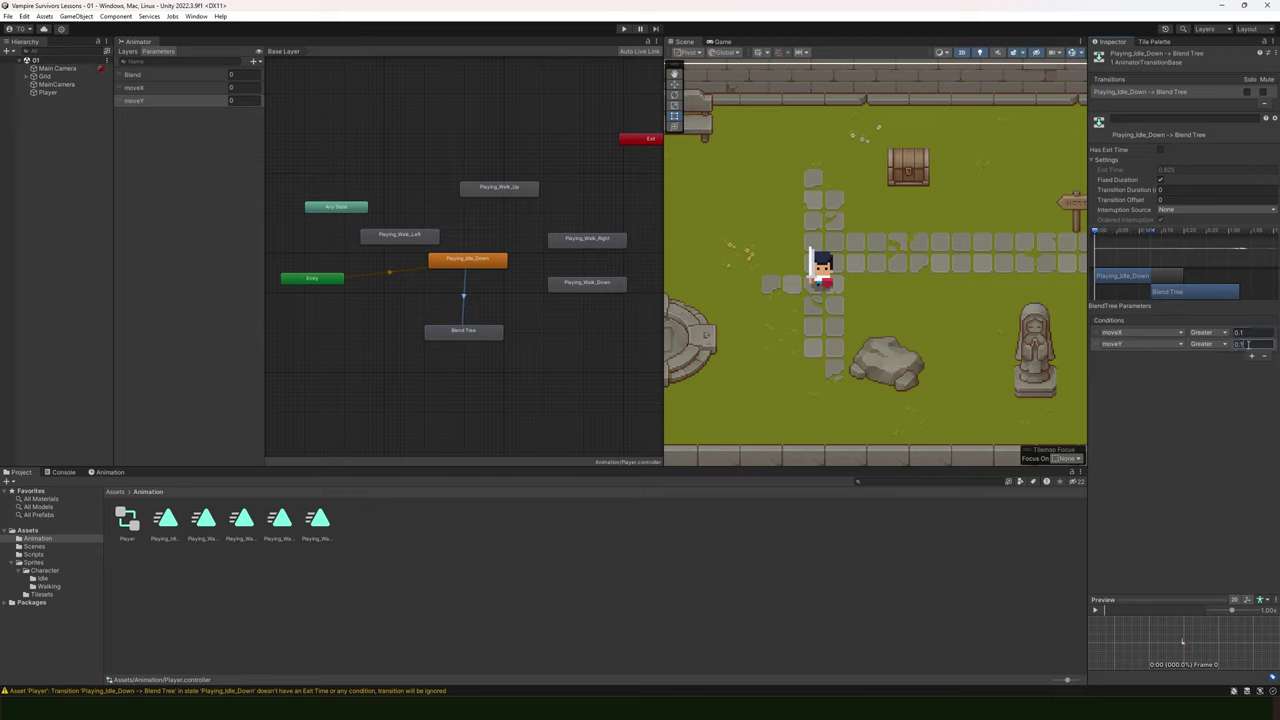
pyautogui.press('Return')
# Inspect the Blend Tree's 2D directional settings, then reselect the idle-to-Blend Tree transition on Base Layer
pyautogui.doubleClick(463, 331)
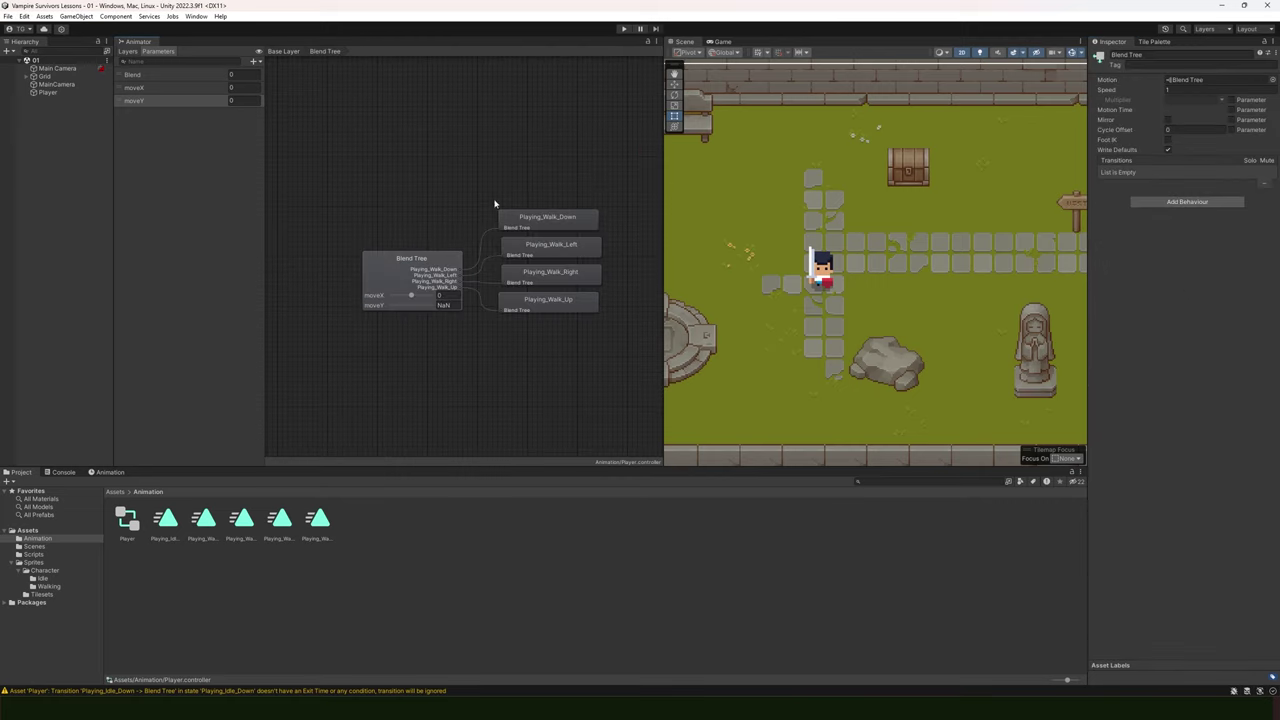
pyautogui.click(445, 262)
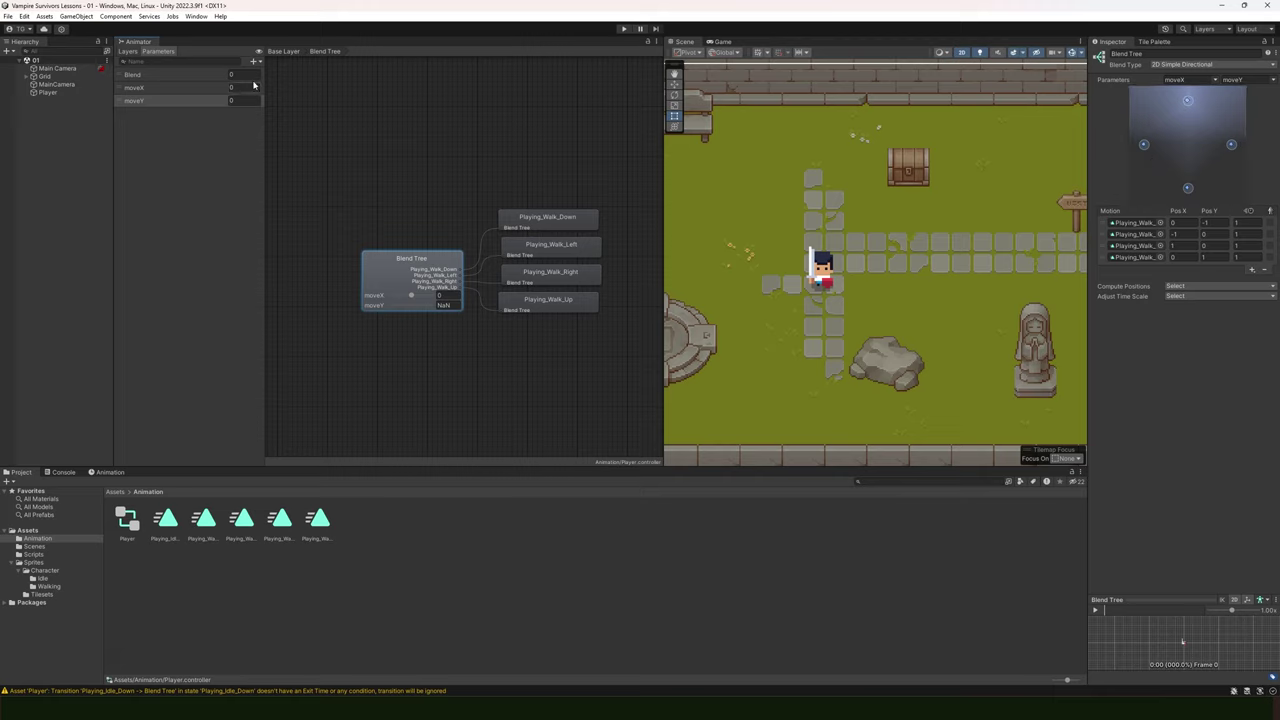
pyautogui.click(283, 51)
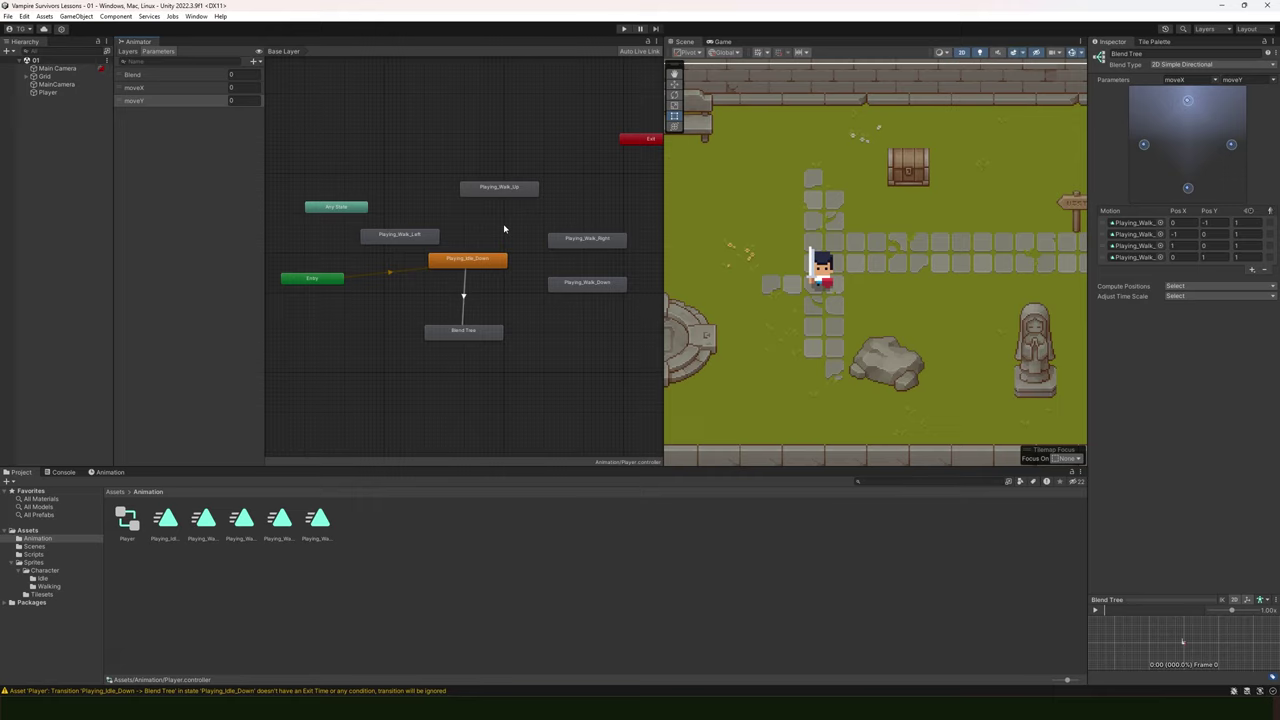
pyautogui.click(465, 296)
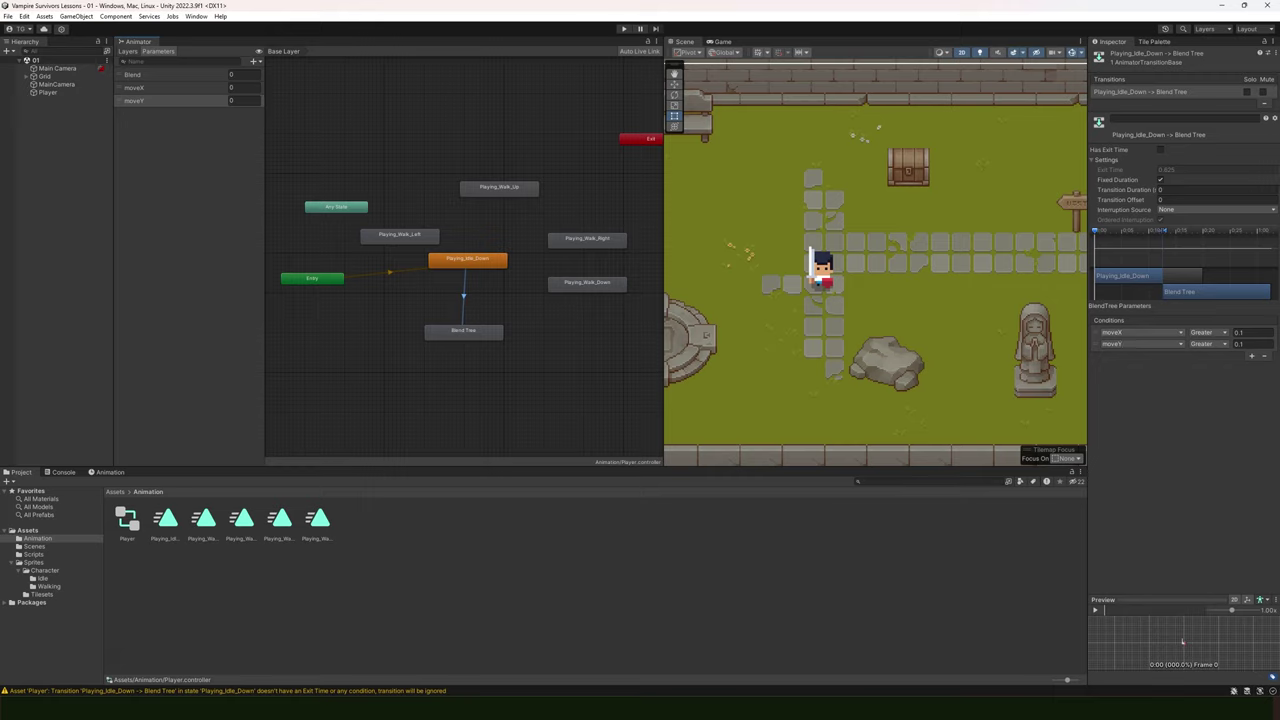
pyautogui.hotkey('alt', 'Tab')
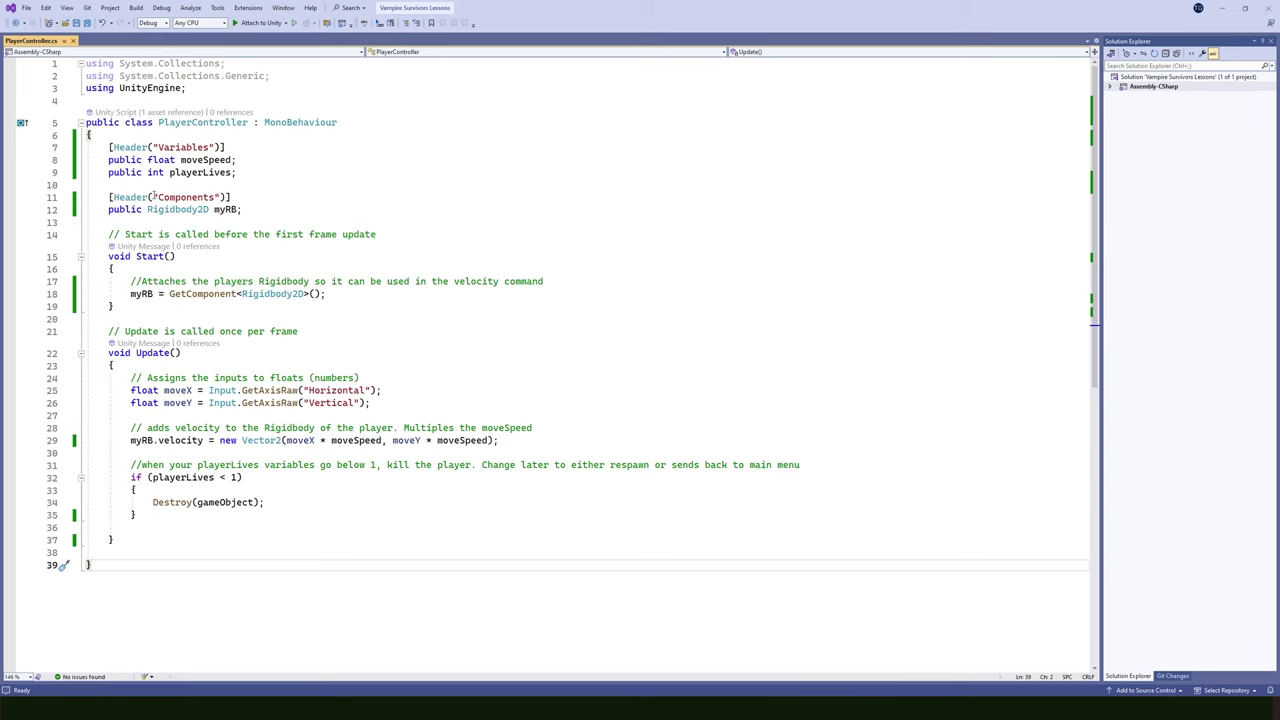
# Declare 'public Animator myAnim;' below the myRB field and save
pyautogui.click(255, 211)
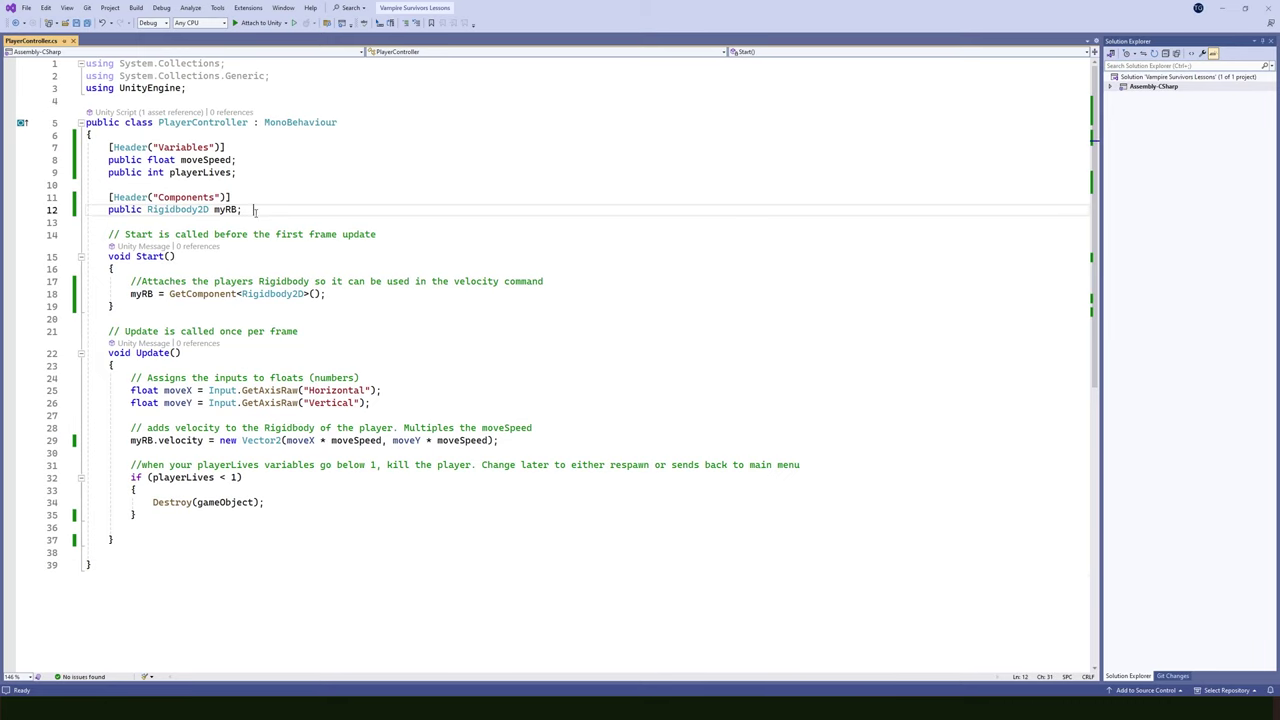
pyautogui.press('Return')
pyautogui.write('publi')
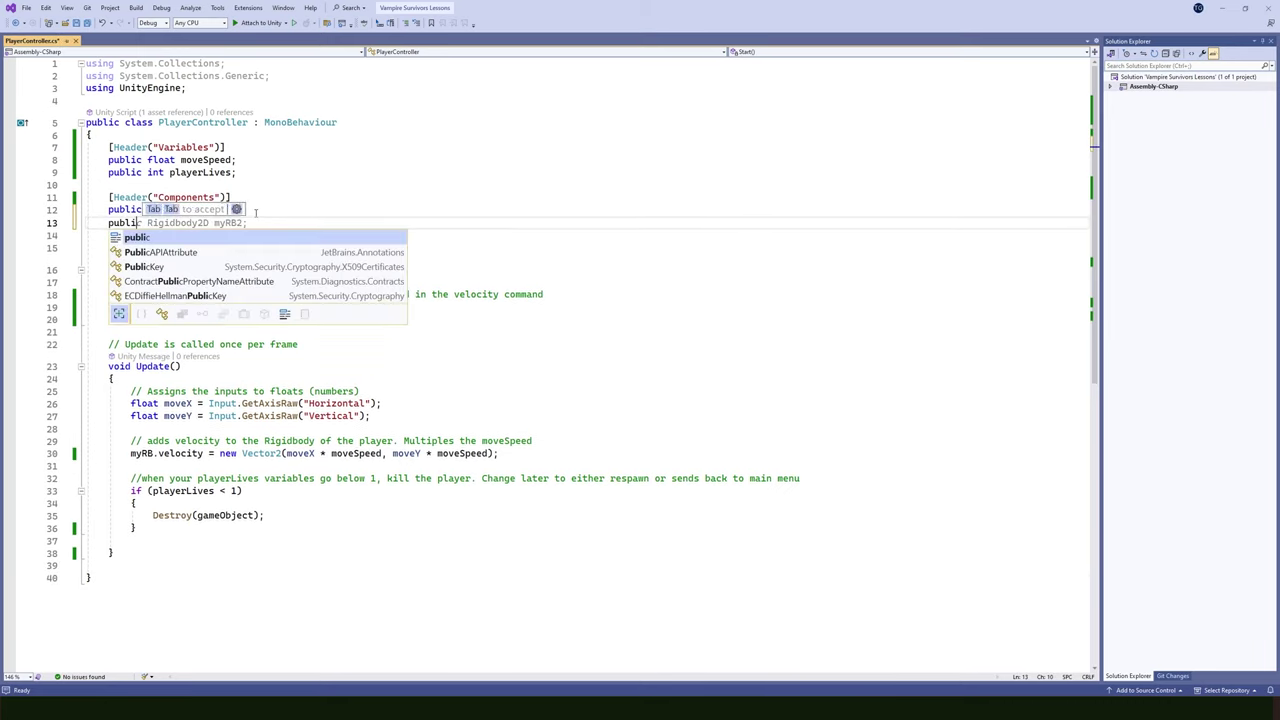
pyautogui.write('c Animator')
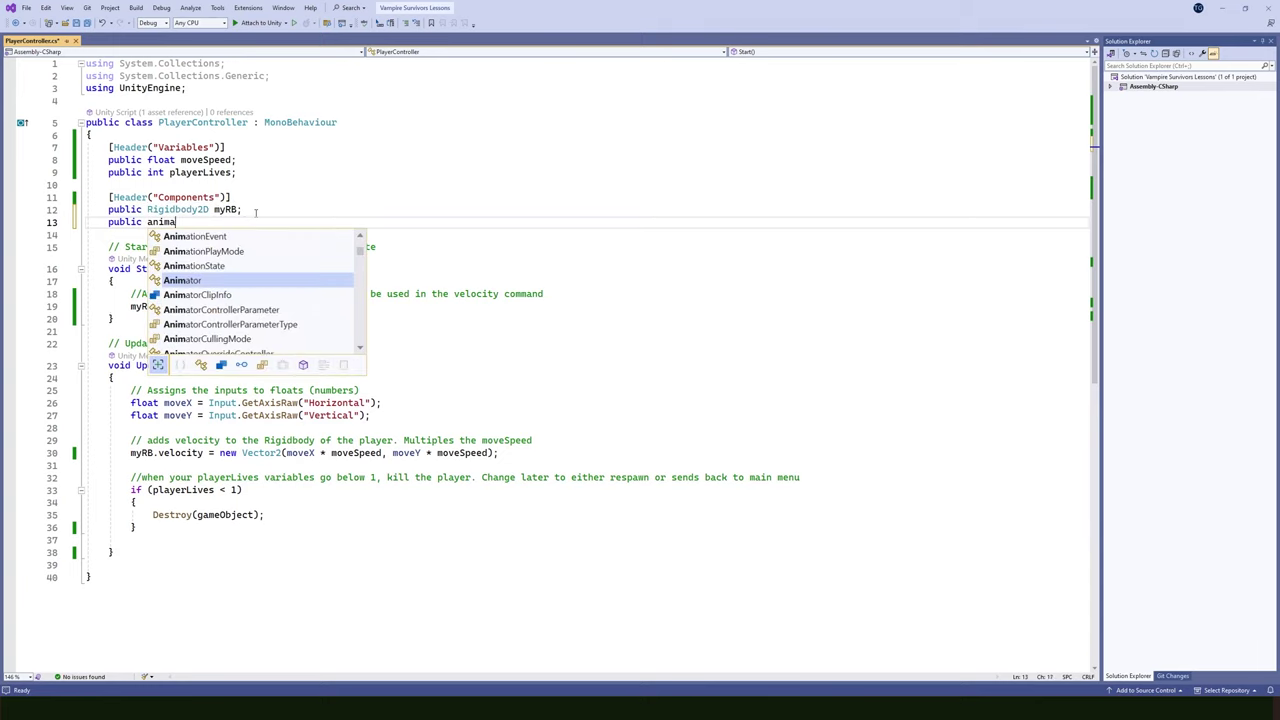
pyautogui.write(' myA')
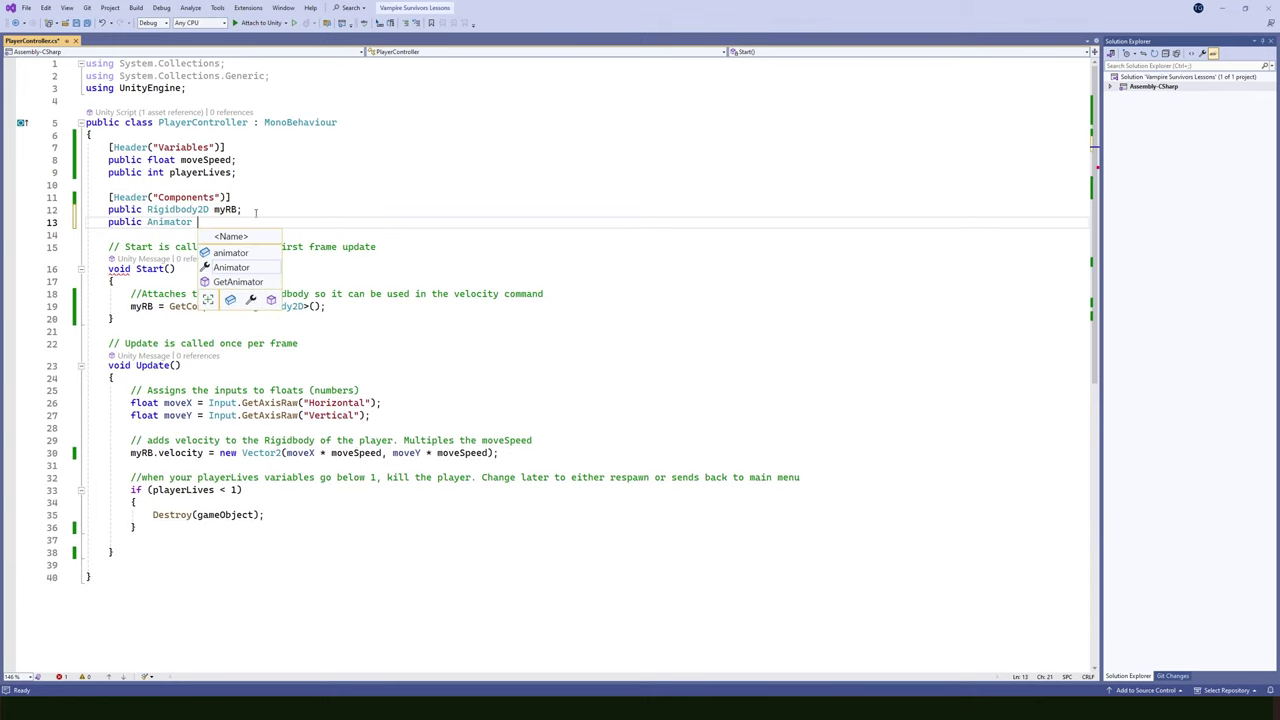
pyautogui.write('nim;')
pyautogui.hotkey('ctrl', 's')
# Assign myAnim = GetComponent<Animator>() in Start, save, and add blank lines after the velocity line
pyautogui.click(376, 305)
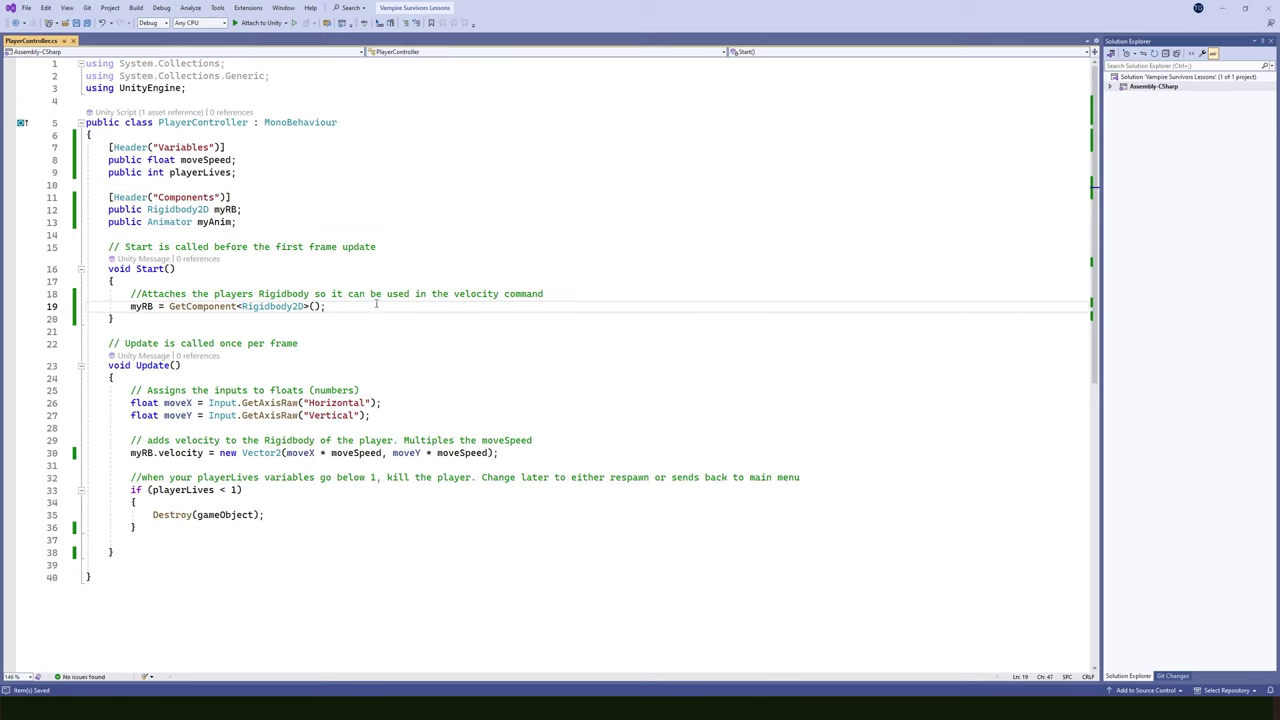
pyautogui.press('Return')
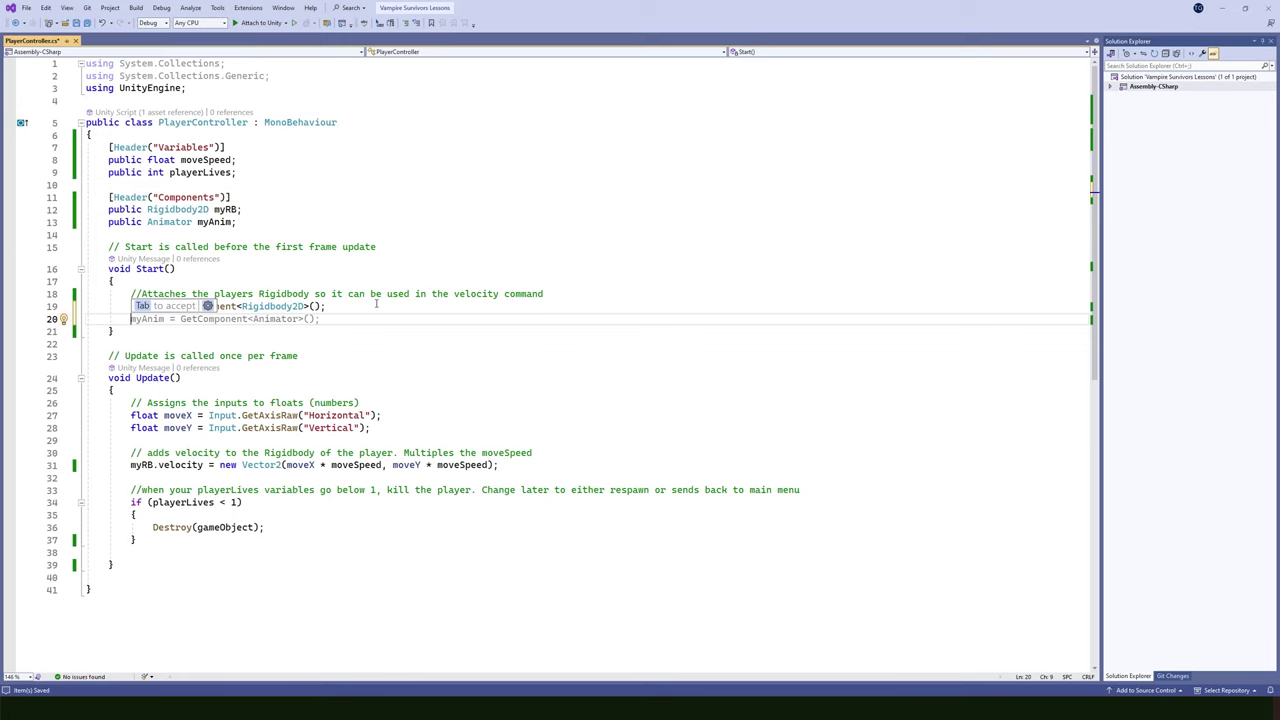
pyautogui.press('Tab')
pyautogui.hotkey('ctrl', 's')
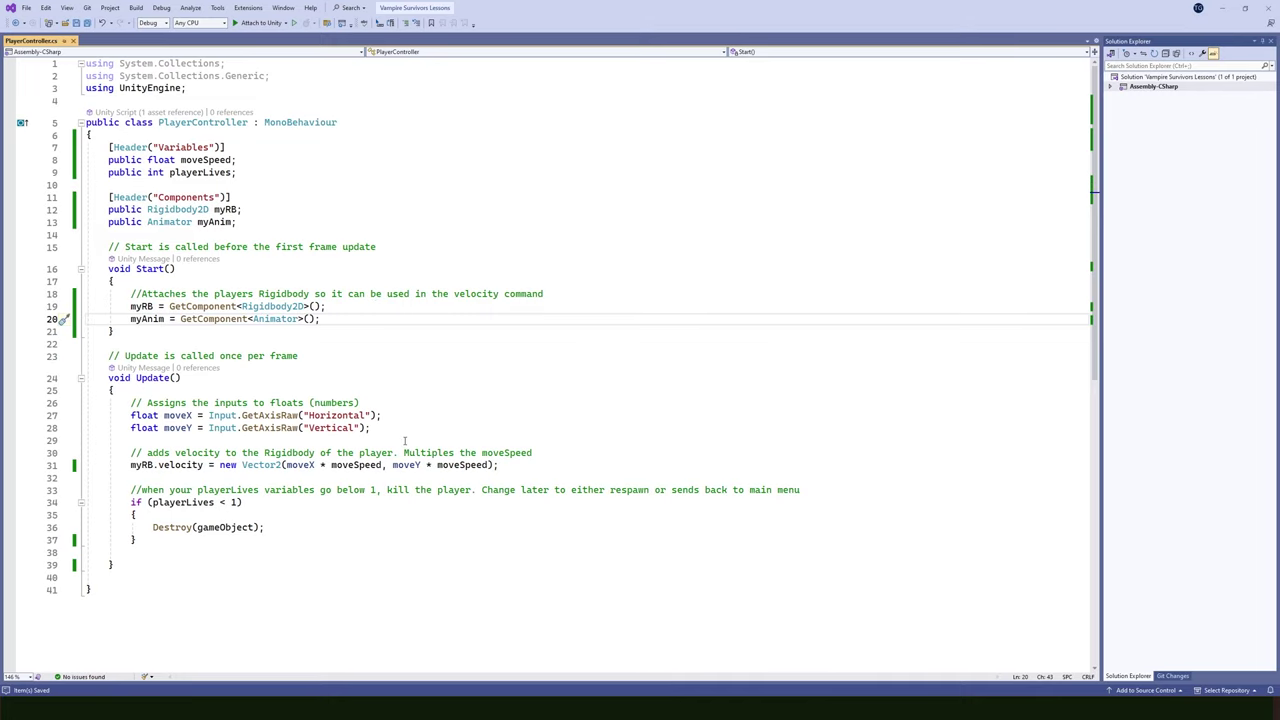
pyautogui.click(534, 465)
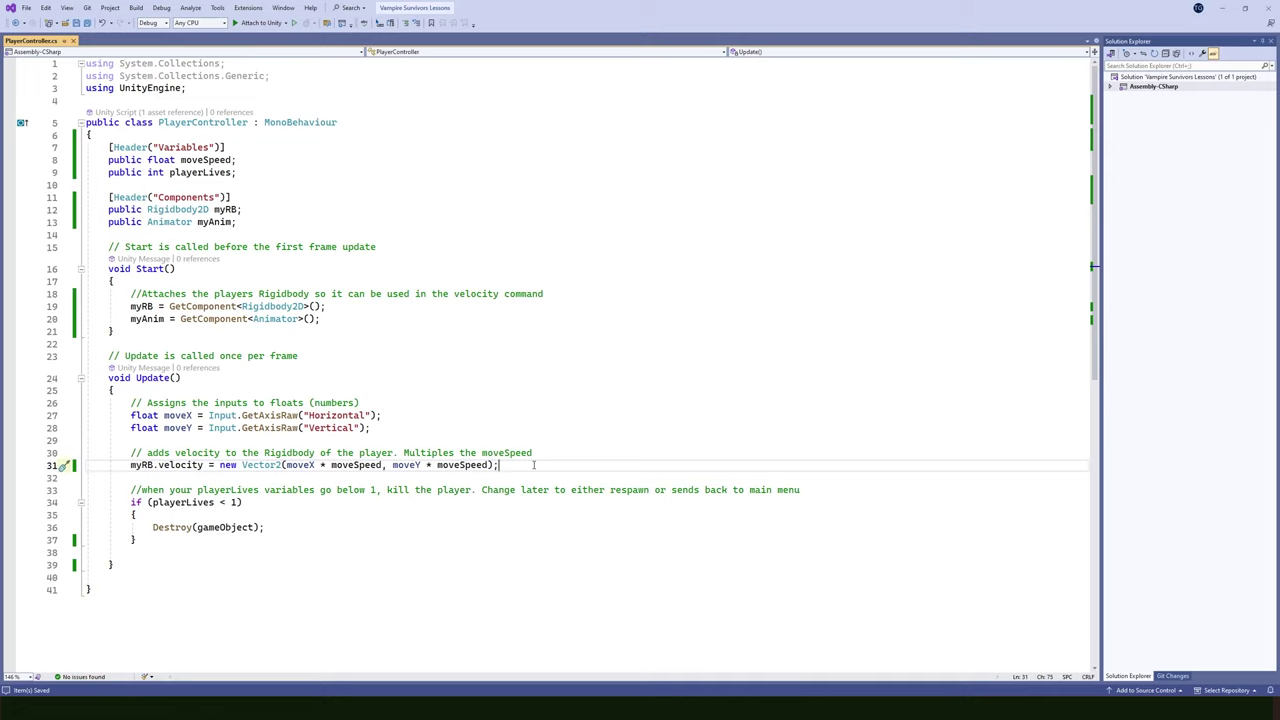
pyautogui.press('Return')
pyautogui.press('Return')
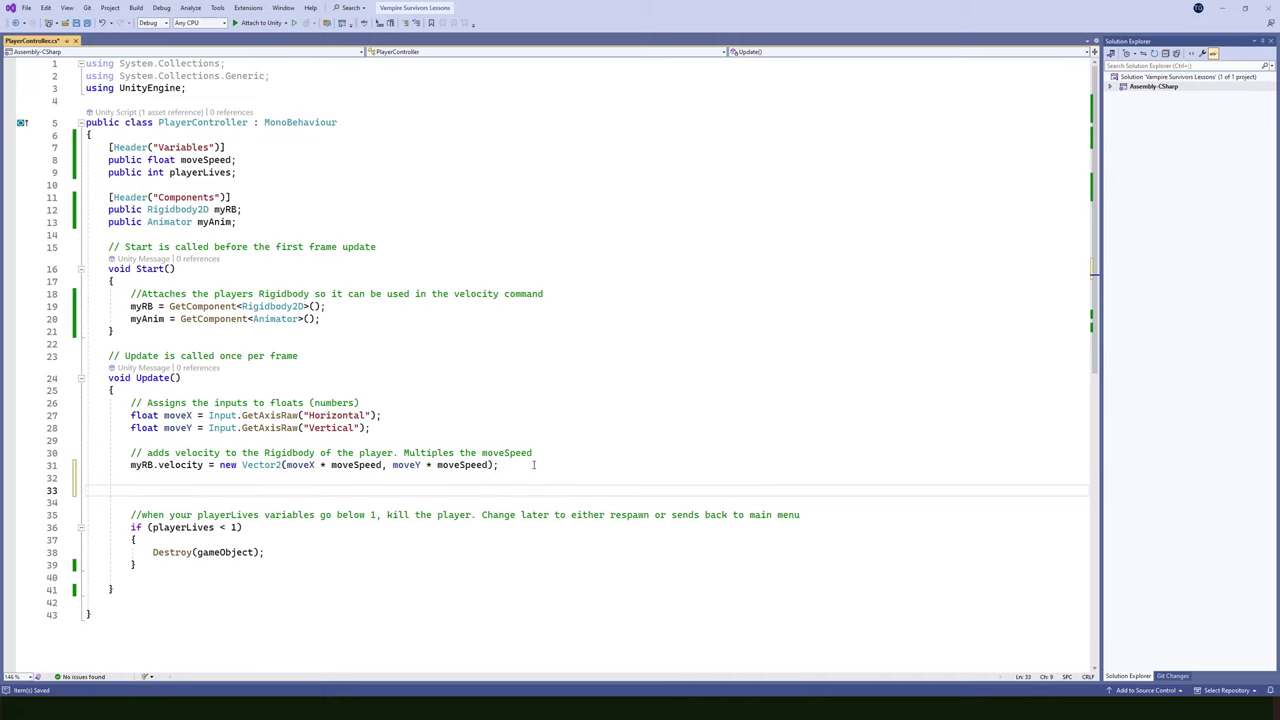
# Write myAnim.SetFloat("moveX", myRB.velocity.x); on the new line in Update
pyautogui.write('myAnim.Set')
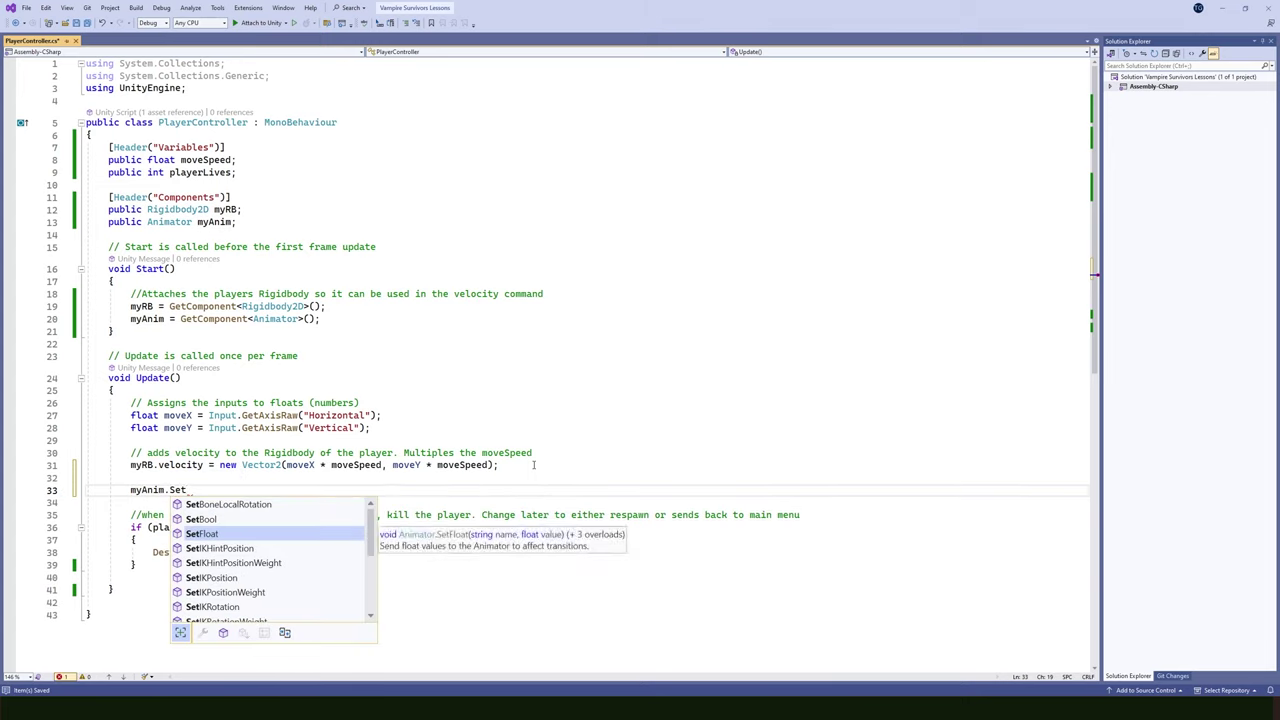
pyautogui.press('Tab')
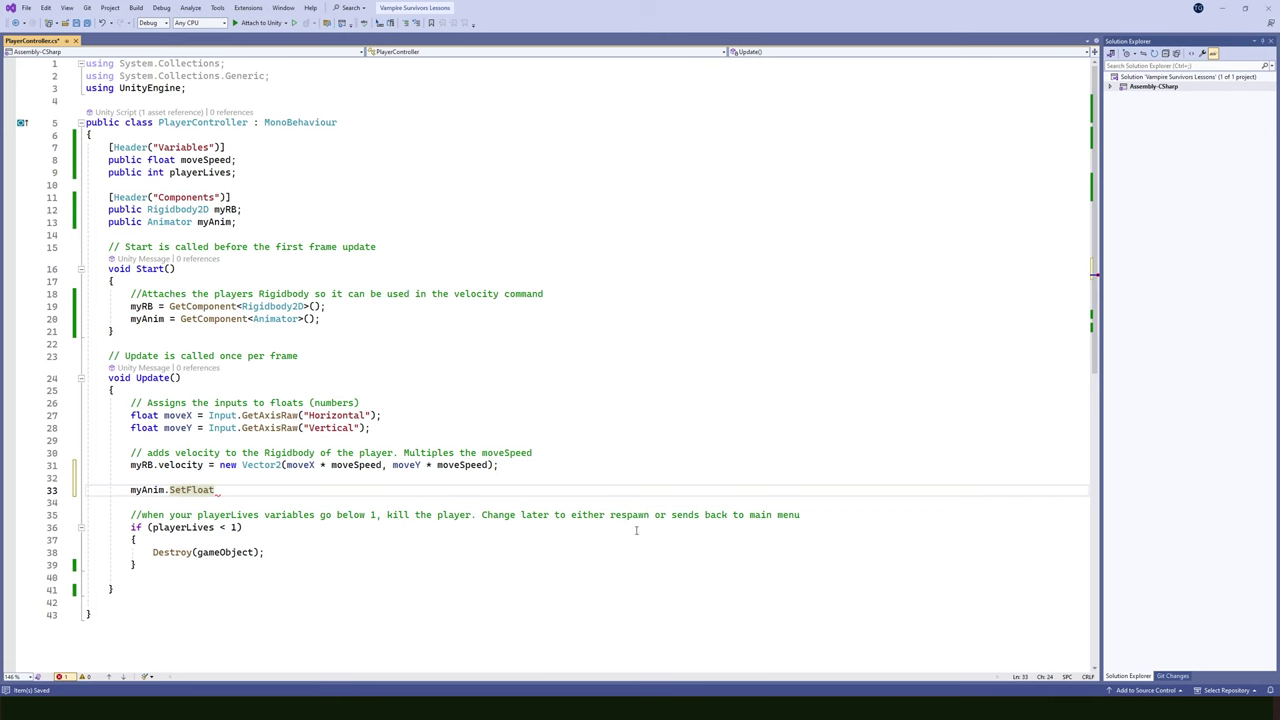
pyautogui.hotkey('alt', 'Tab')
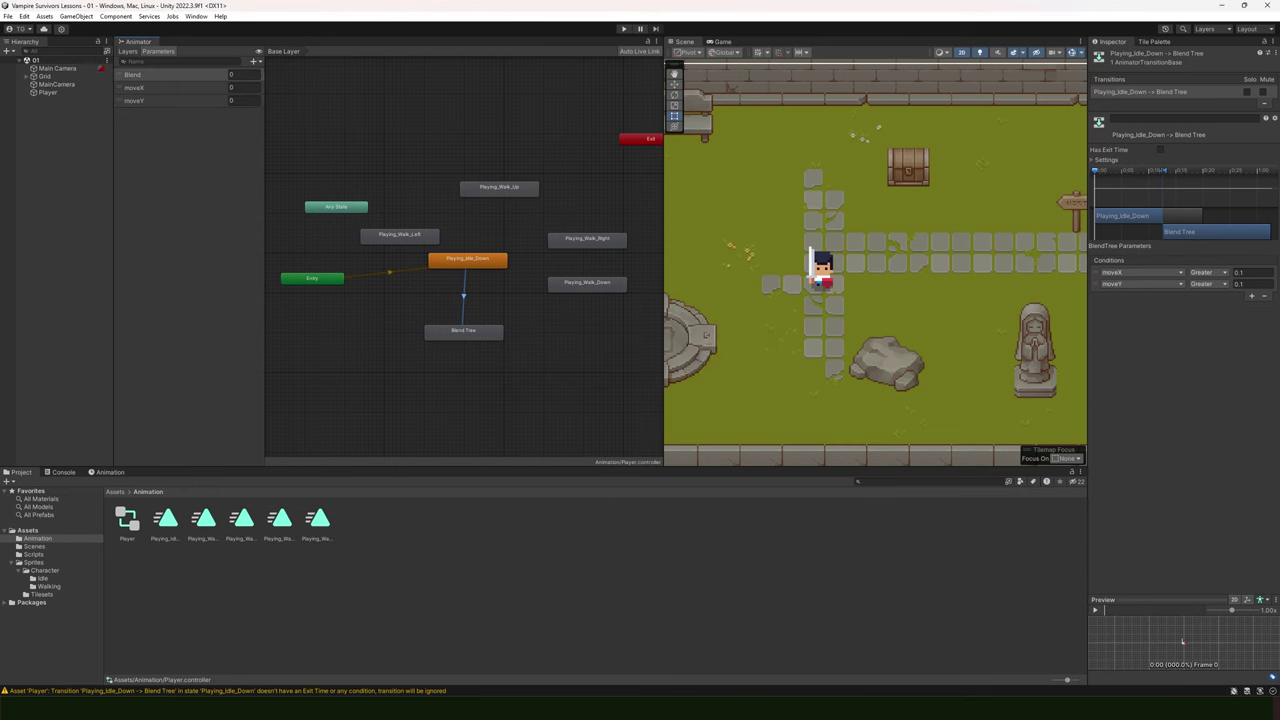
pyautogui.hotkey('alt', 'Tab')
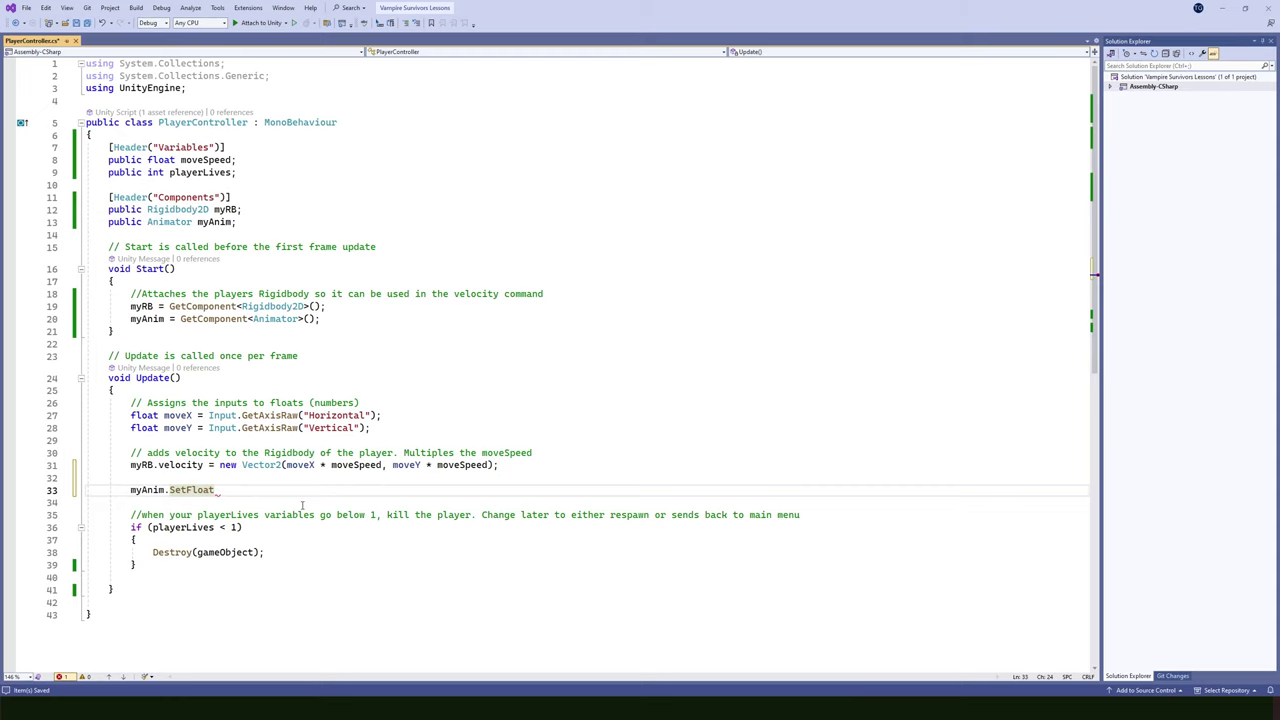
pyautogui.write('("moveX"')
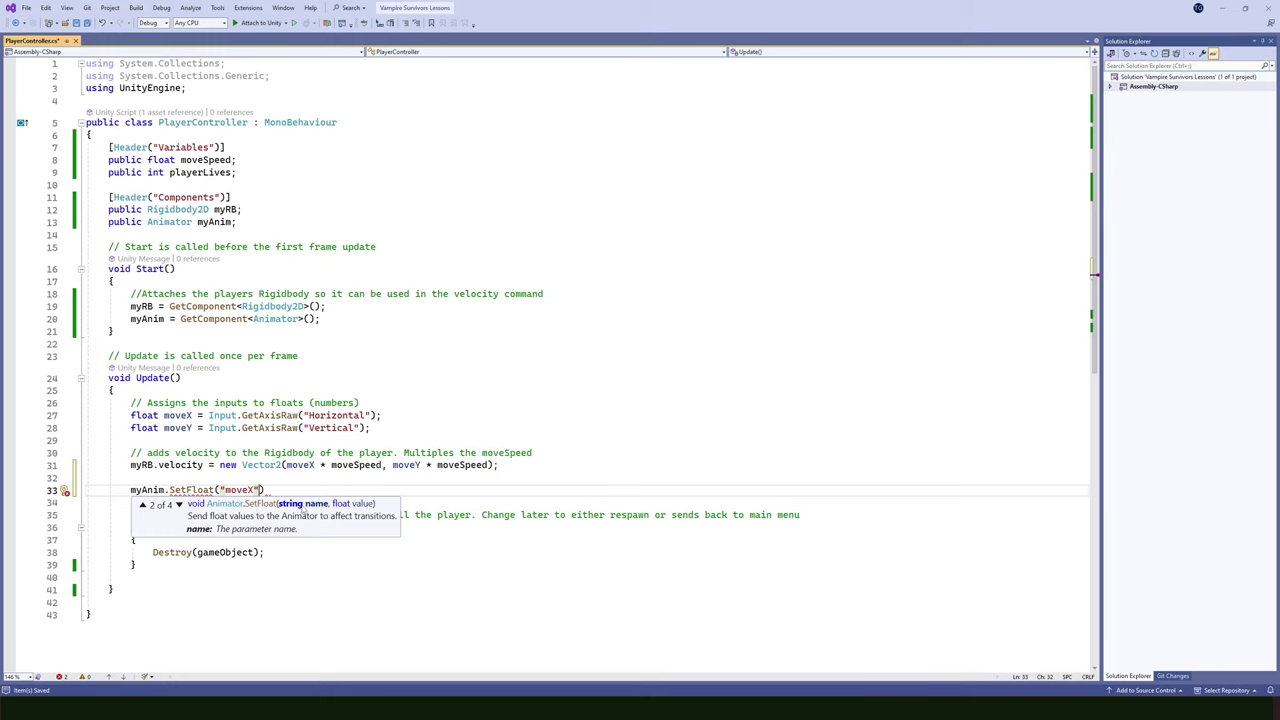
pyautogui.write(', myR')
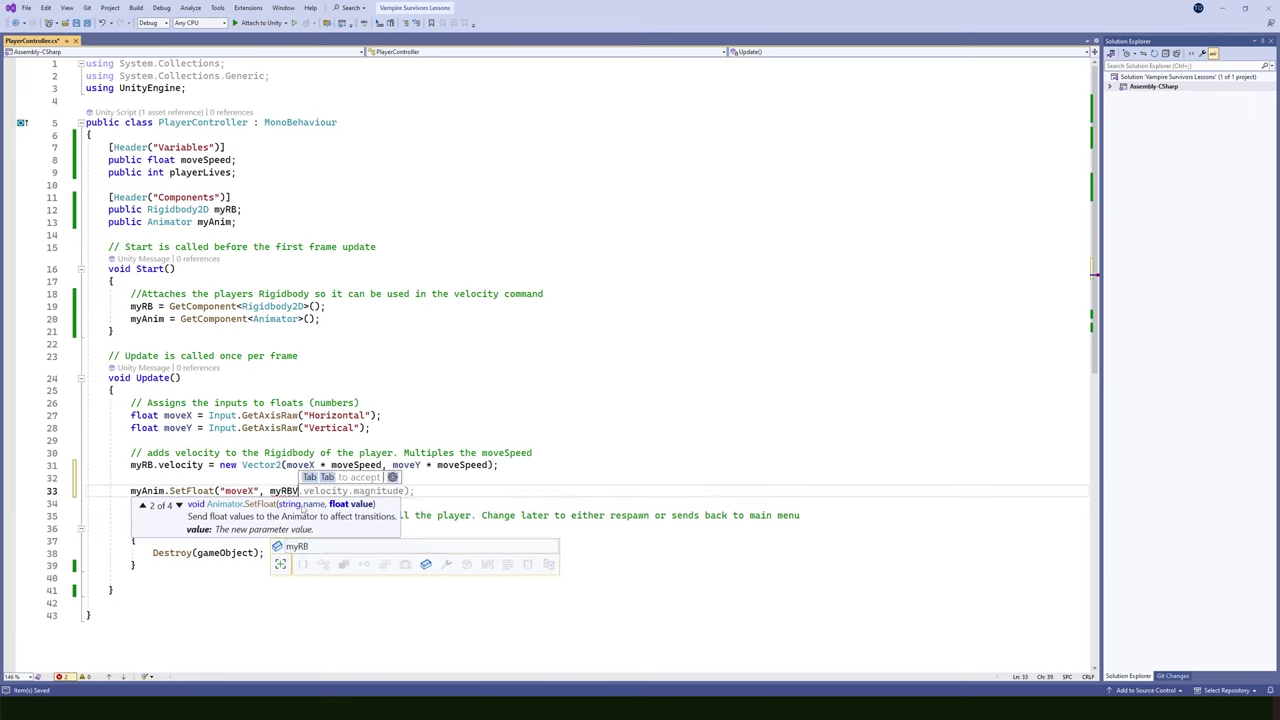
pyautogui.write('B')
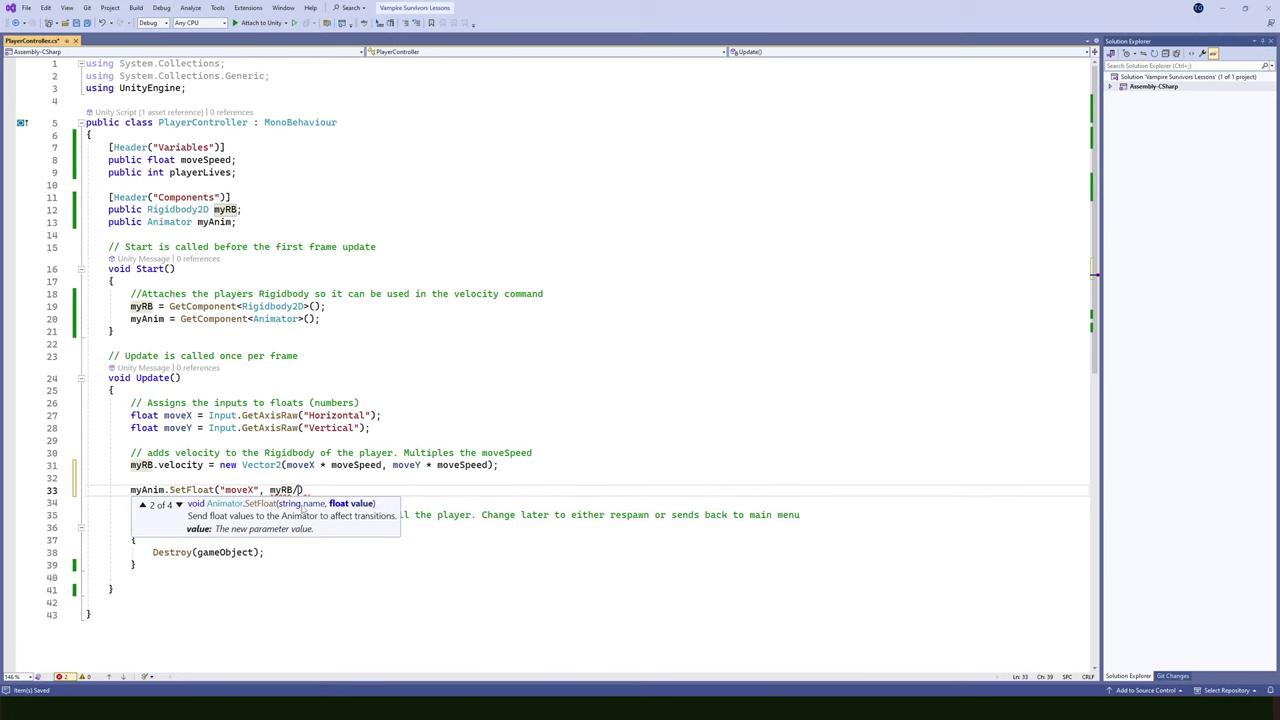
pyautogui.write('.vec')
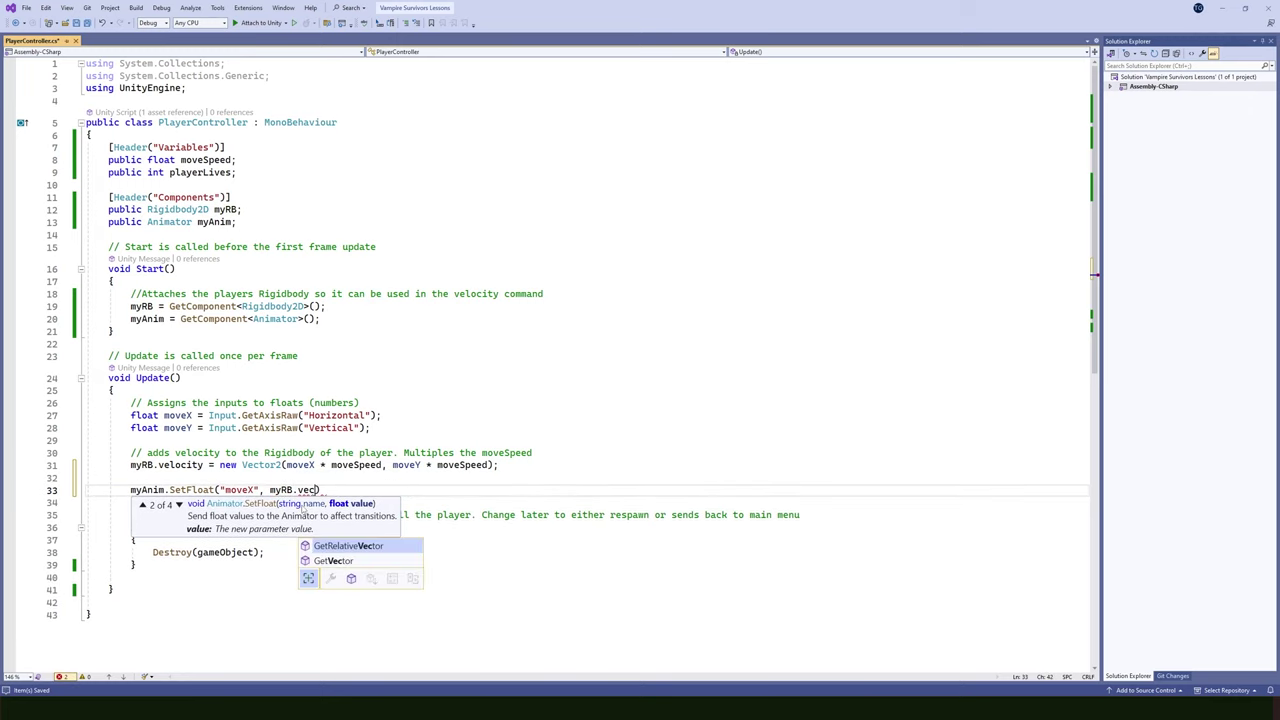
pyautogui.press('BackSpace')
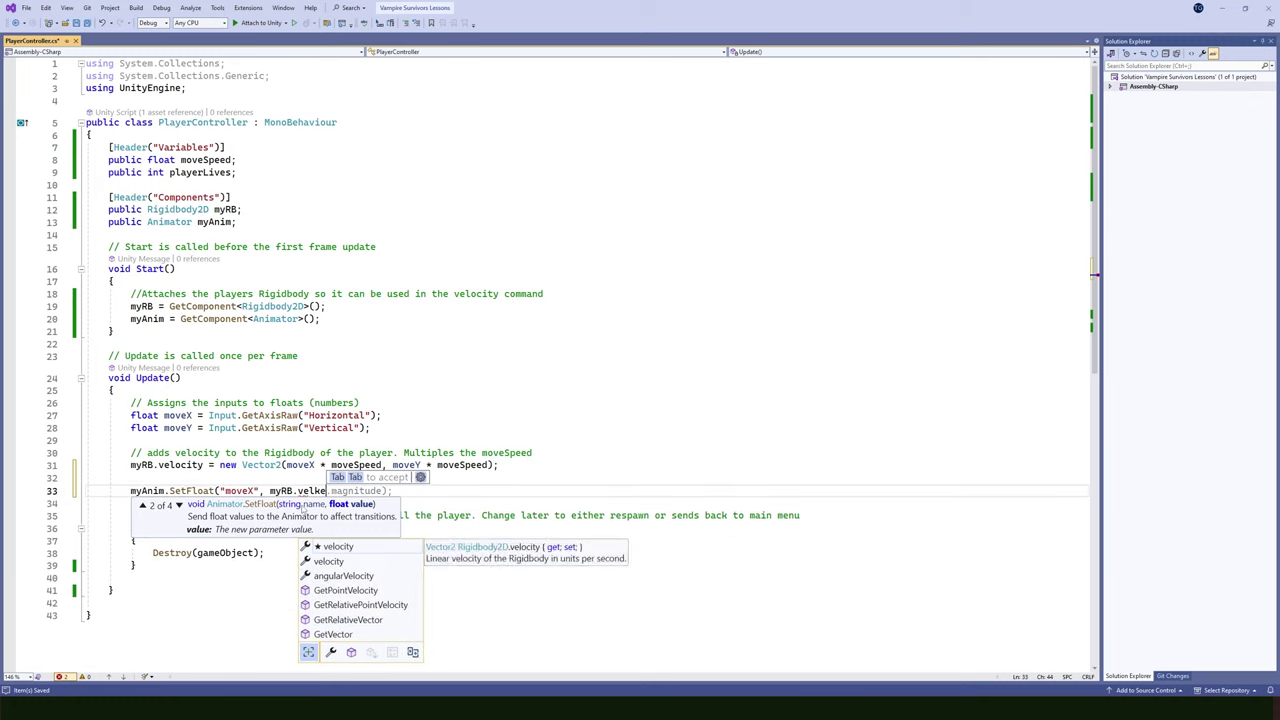
pyautogui.write('l')
pyautogui.press('Tab')
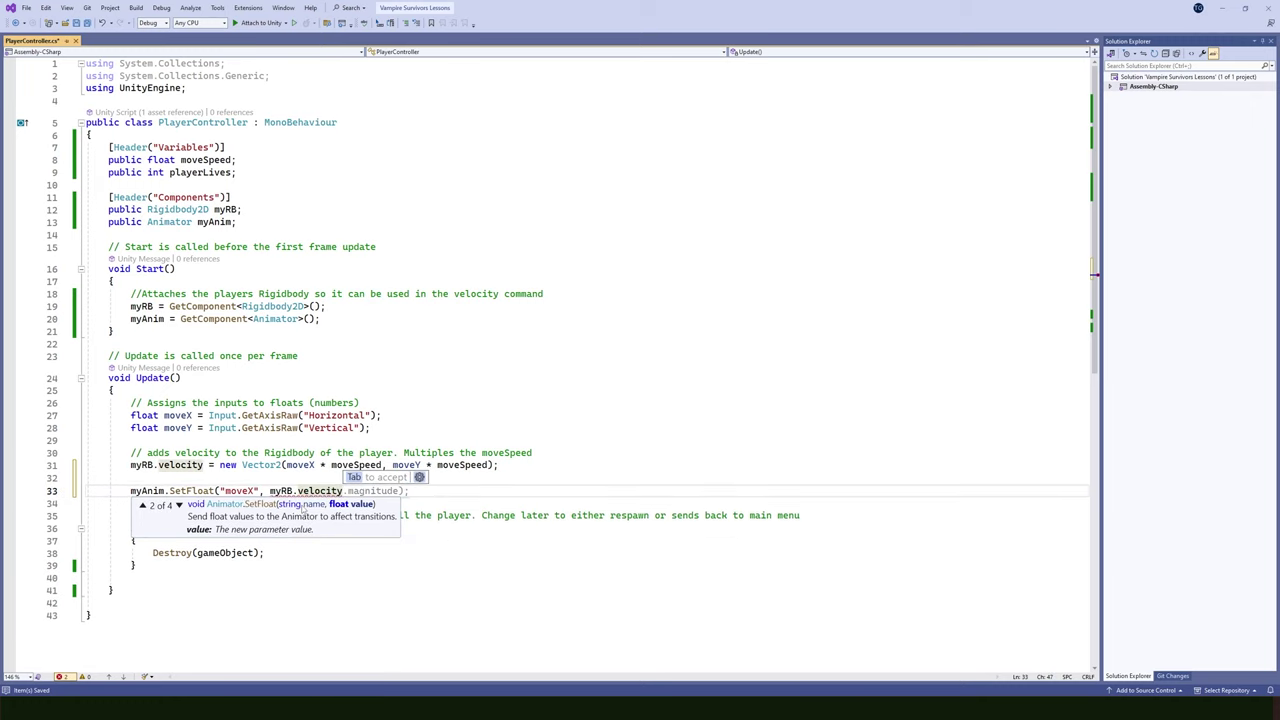
pyautogui.write('.x);')
pyautogui.moveTo(371, 490); pyautogui.dragTo(125, 490)
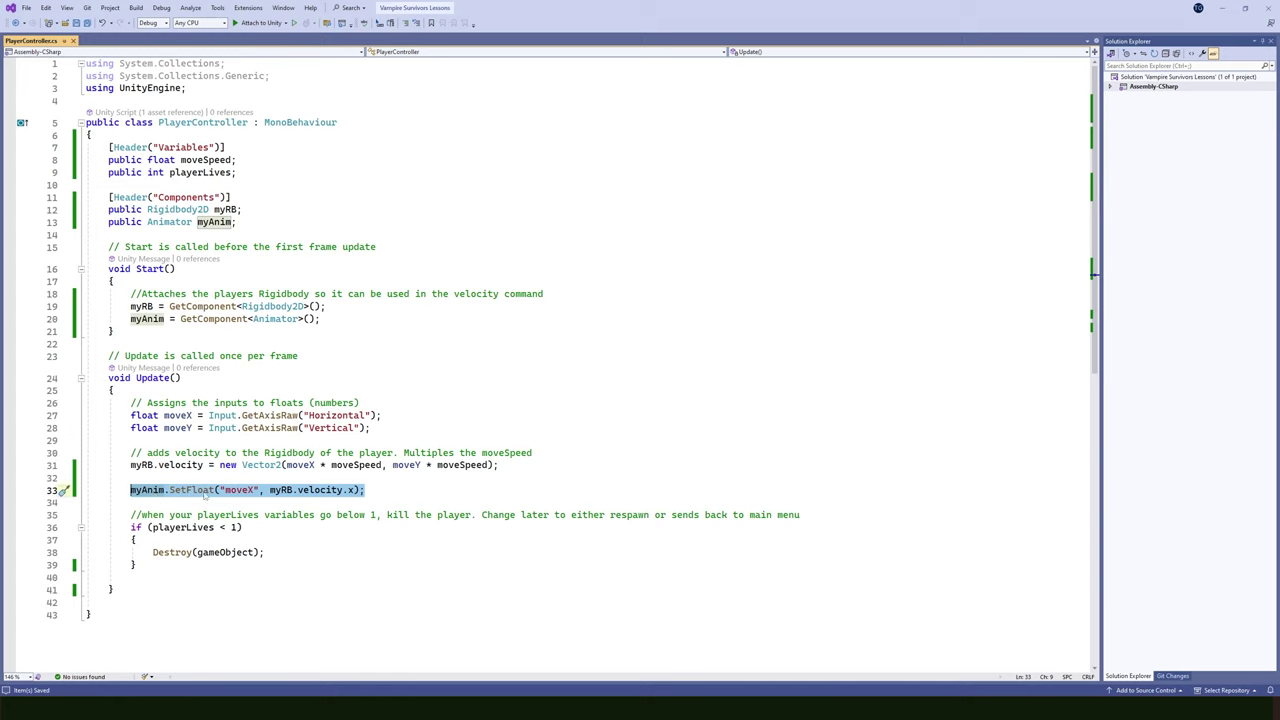
# Duplicate the moveX SetFloat statement onto line 34
pyautogui.click(282, 495)
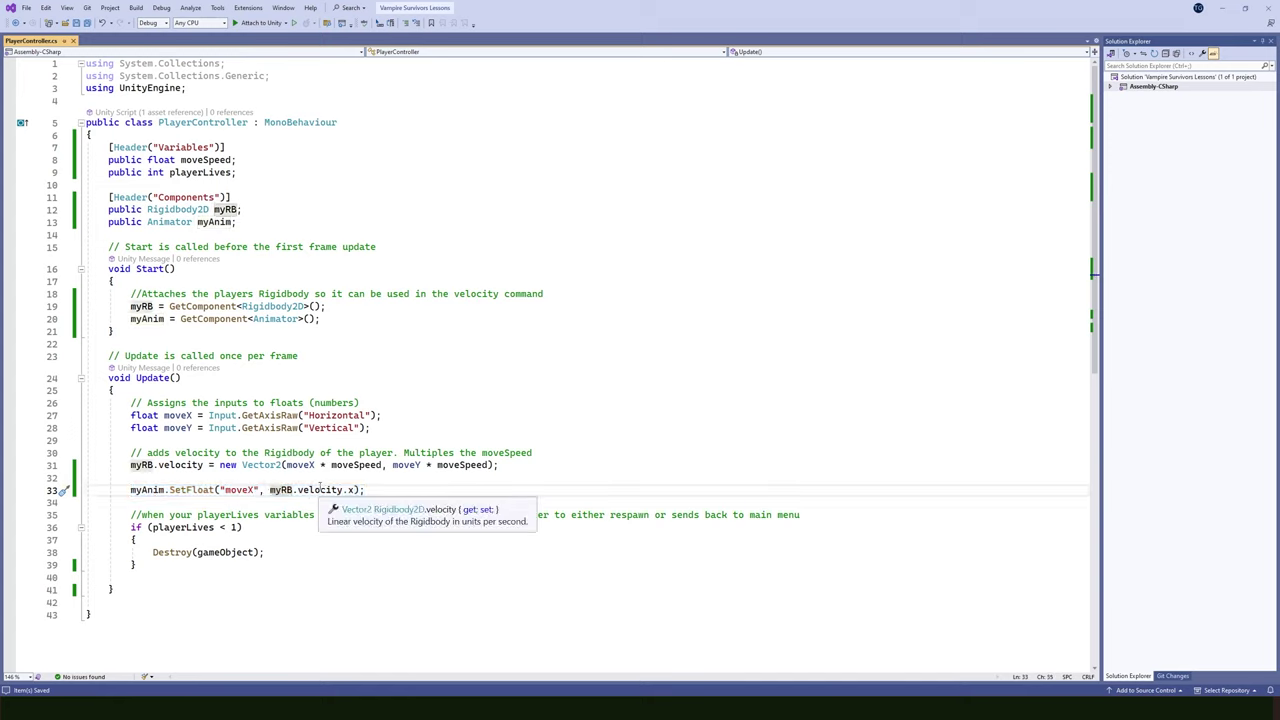
pyautogui.click(371, 490)
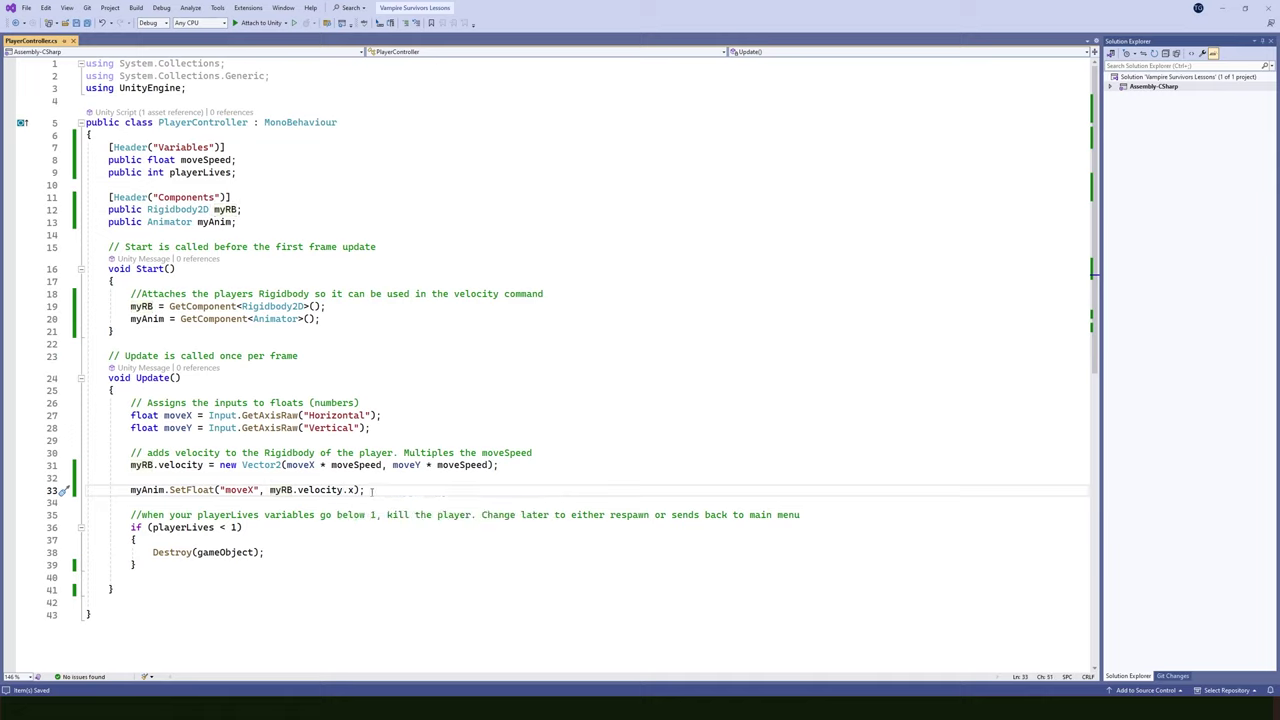
pyautogui.moveTo(371, 490); pyautogui.dragTo(130, 490)
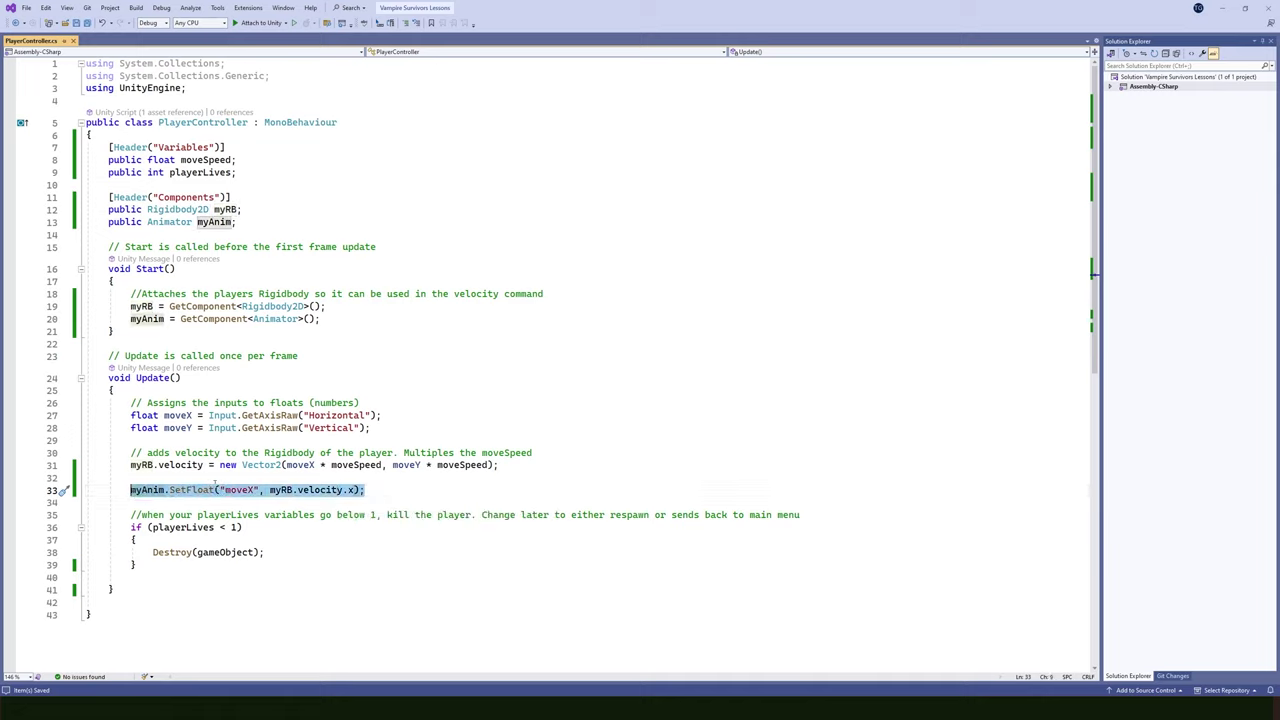
pyautogui.hotkey('ctrl', 'c')
pyautogui.click(371, 490)
pyautogui.press('Return')
pyautogui.hotkey('ctrl', 'v')
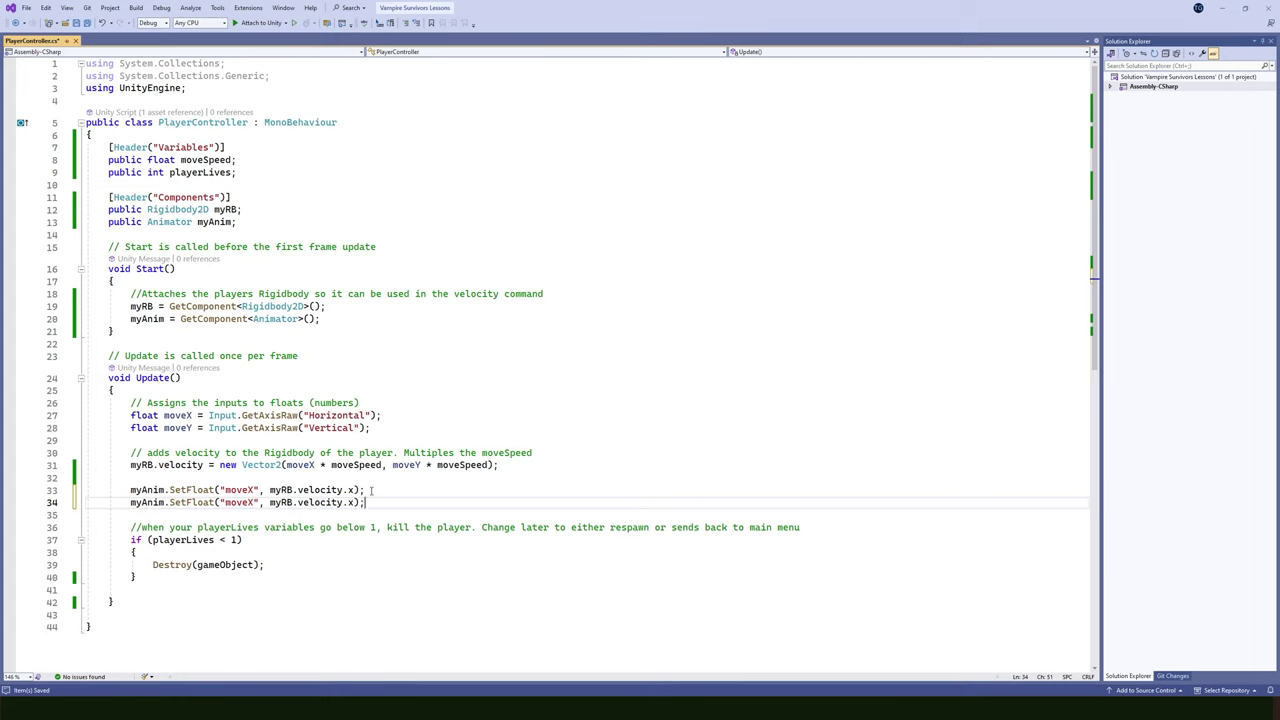
# Change the copy to myAnim.SetFloat("moveY", myRB.velocity.y); and save the script
pyautogui.click(346, 502)
pyautogui.press('Delete')
pyautogui.write('y')
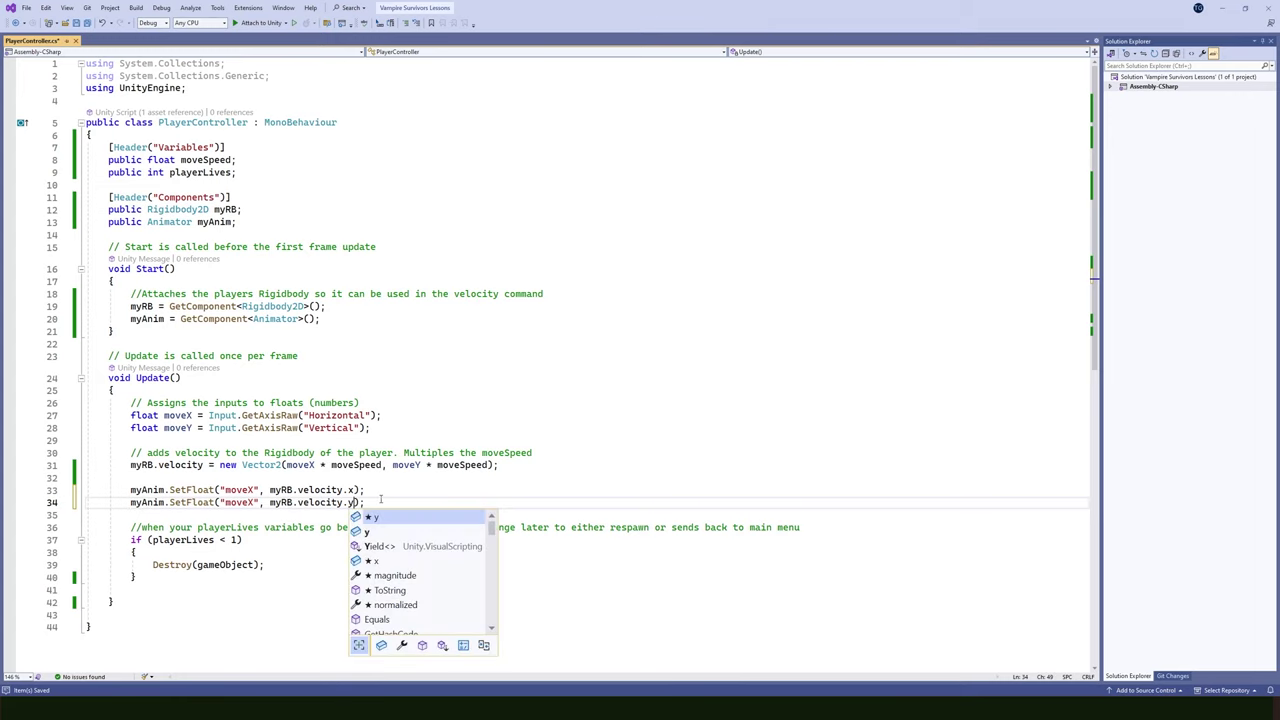
pyautogui.press('Left')
pyautogui.press('Left')
pyautogui.press('Left')
pyautogui.press('Left')
pyautogui.press('Left')
pyautogui.press('Left')
pyautogui.press('Left')
pyautogui.press('Left')
pyautogui.press('Left')
pyautogui.press('Left')
pyautogui.press('Left')
pyautogui.press('Left')
pyautogui.press('Left')
pyautogui.press('Left')
pyautogui.press('Left')
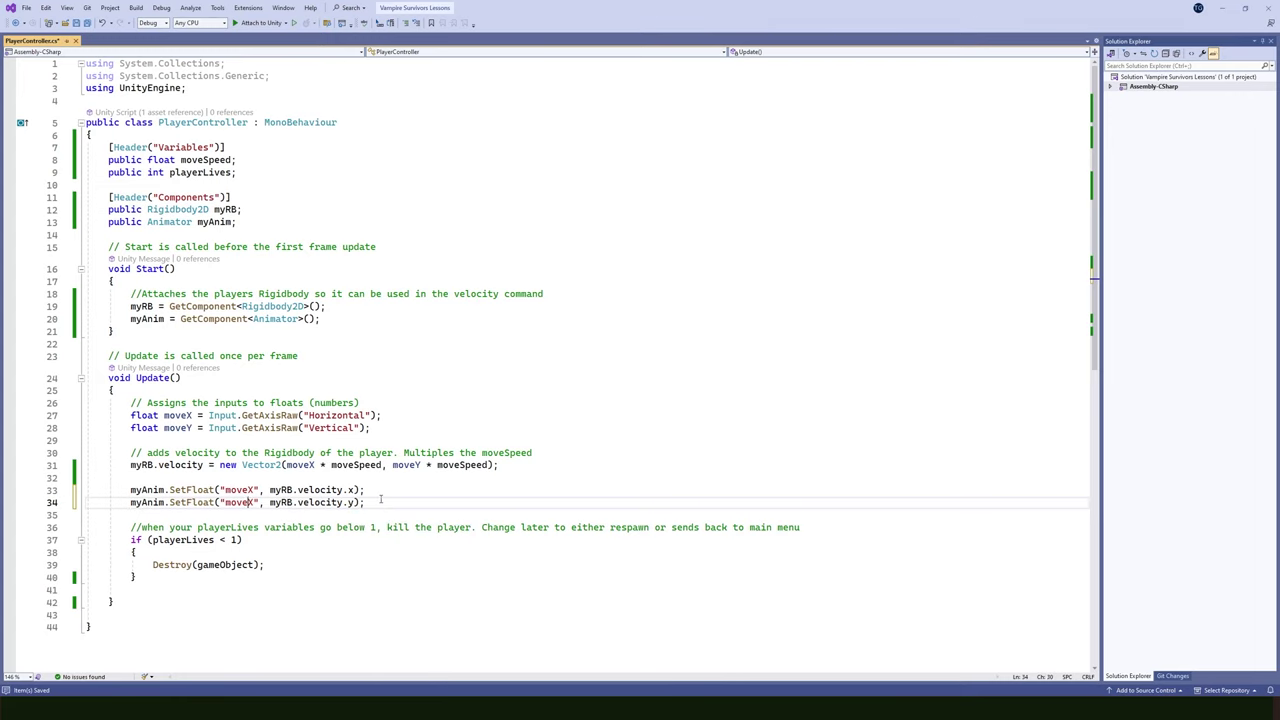
pyautogui.press('Delete')
pyautogui.write('Y')
pyautogui.hotkey('ctrl', 's')
pyautogui.moveTo(108, 222); pyautogui.dragTo(265, 213)
pyautogui.click(169, 221)
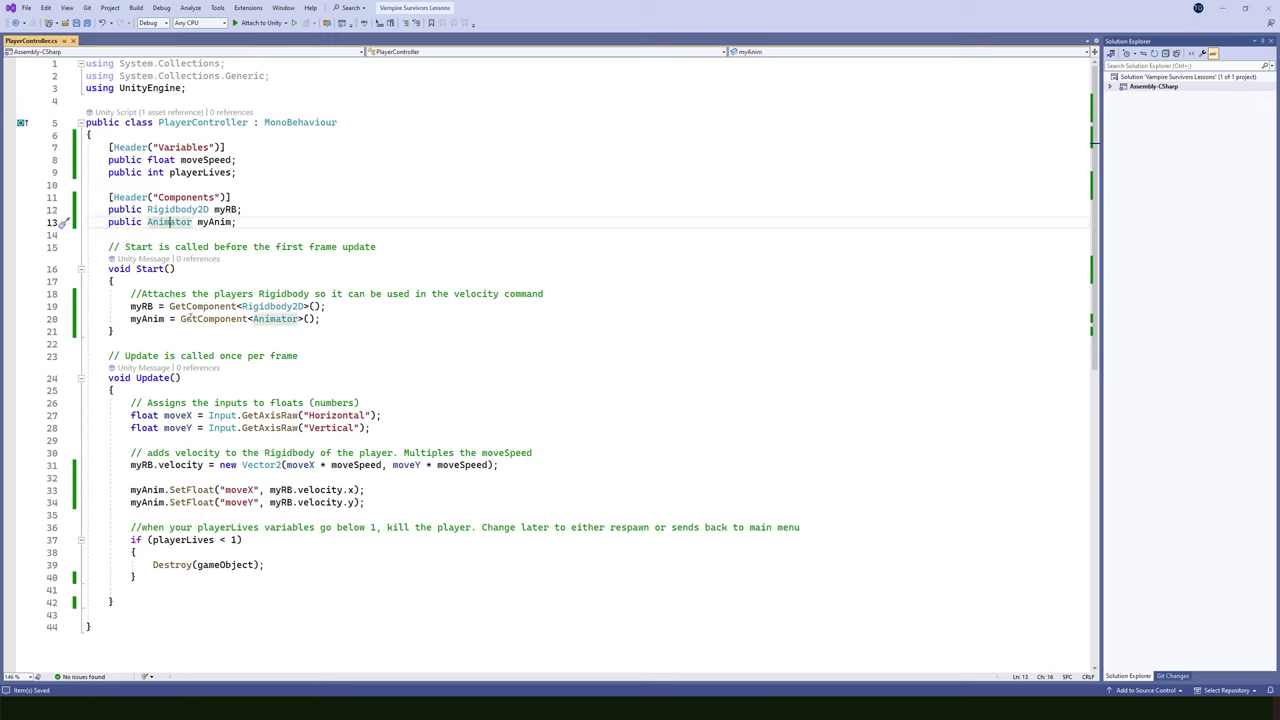
# Review the myAnim, Animator, moveX, moveY and velocity references, then return to Unity
pyautogui.click(163, 318)
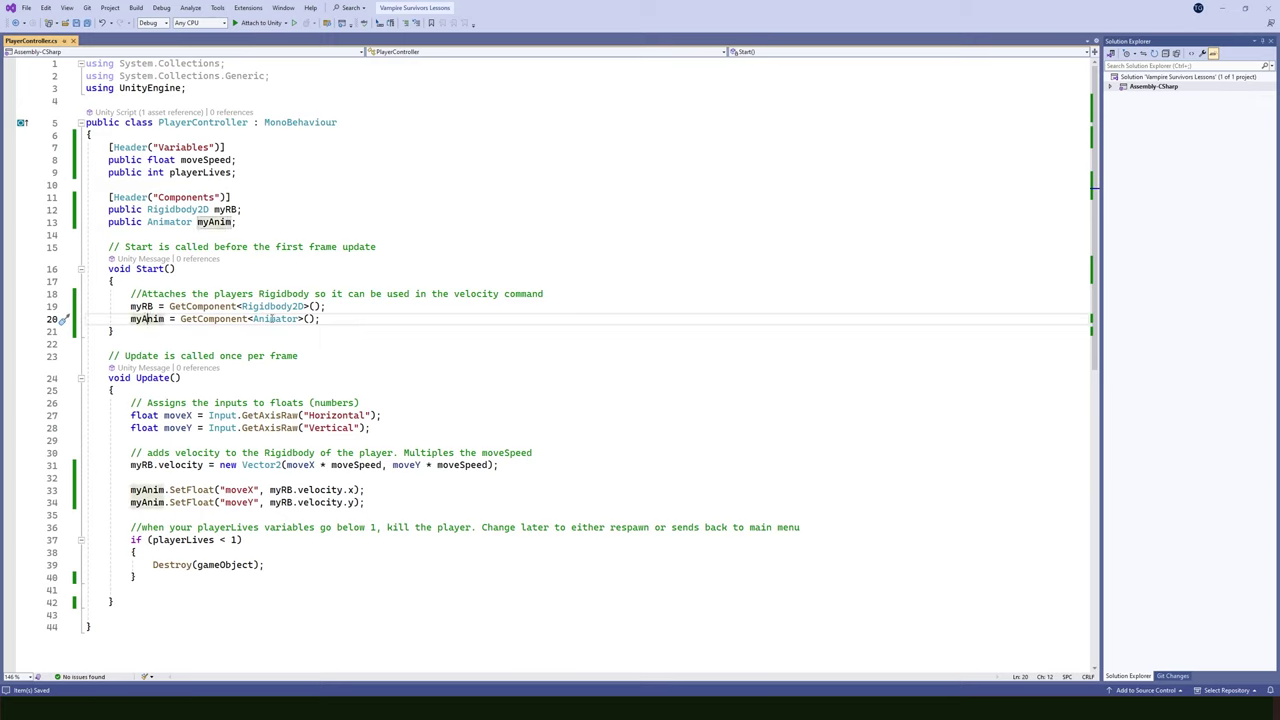
pyautogui.click(271, 318)
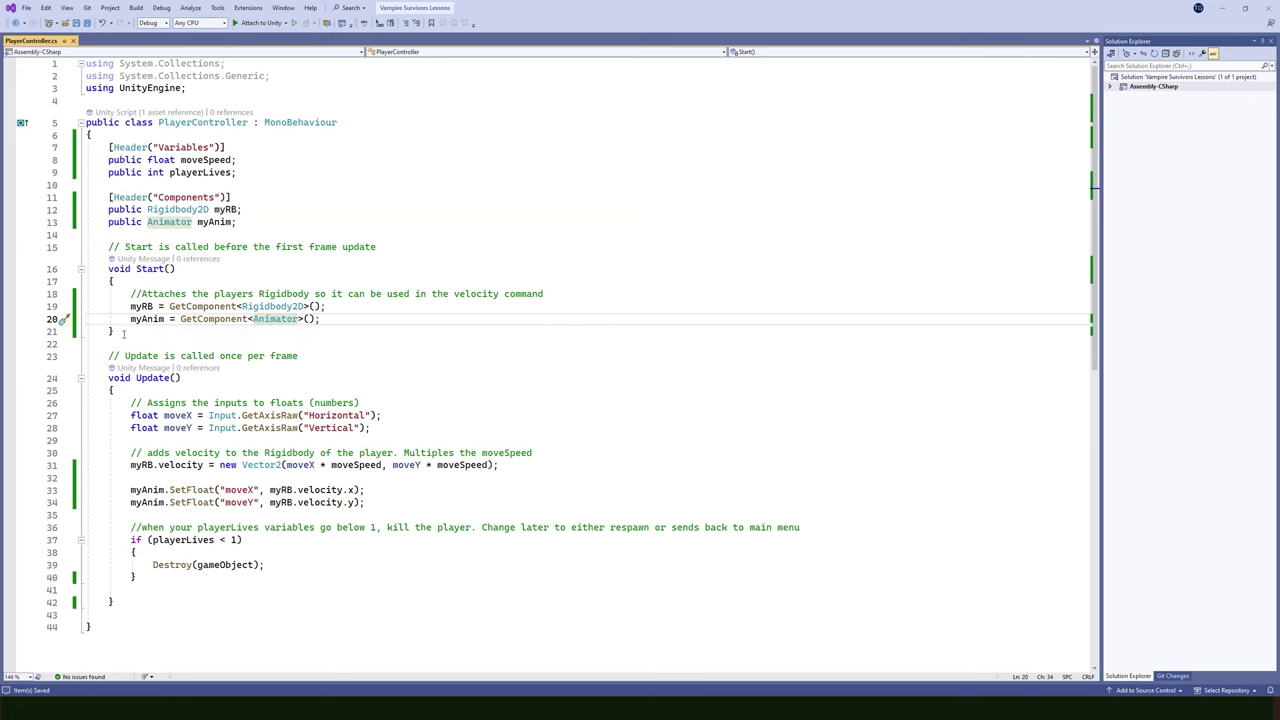
pyautogui.scroll(-2, 160, 318)
pyautogui.scroll(1, 232, 397)
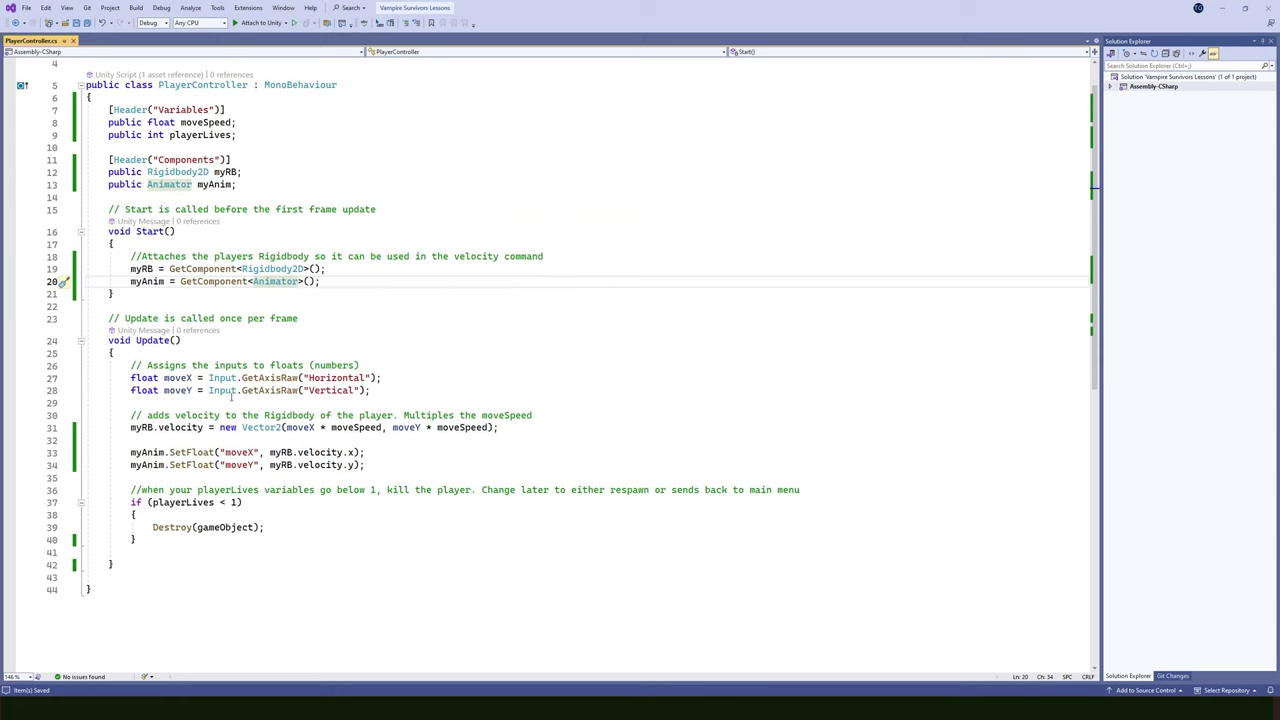
pyautogui.click(145, 452)
pyautogui.click(226, 452)
pyautogui.click(234, 465)
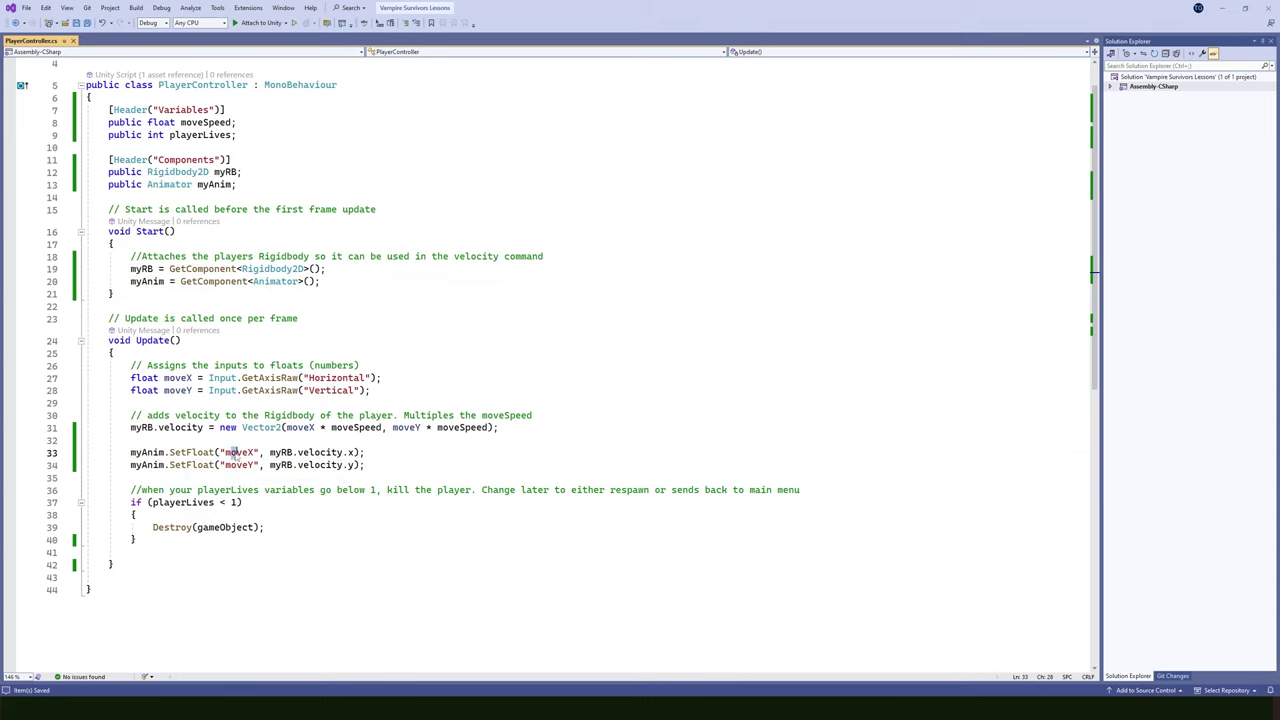
pyautogui.click(308, 452)
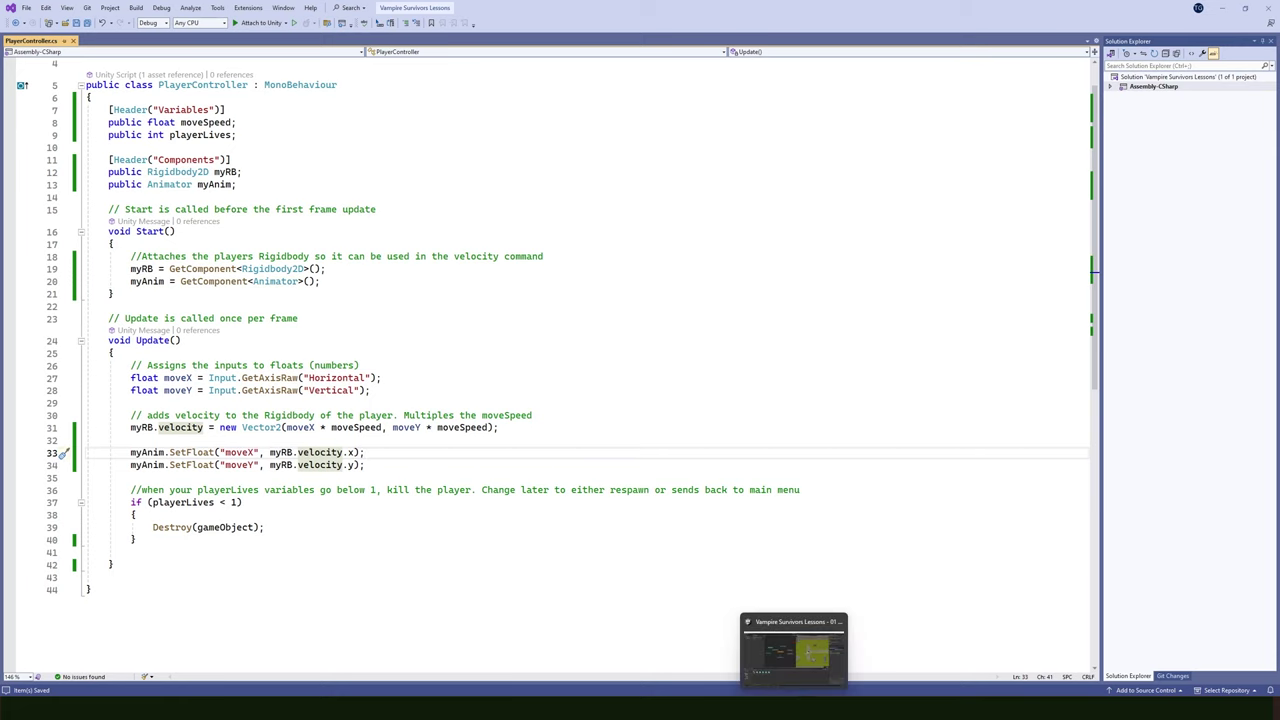
pyautogui.click(763, 625)
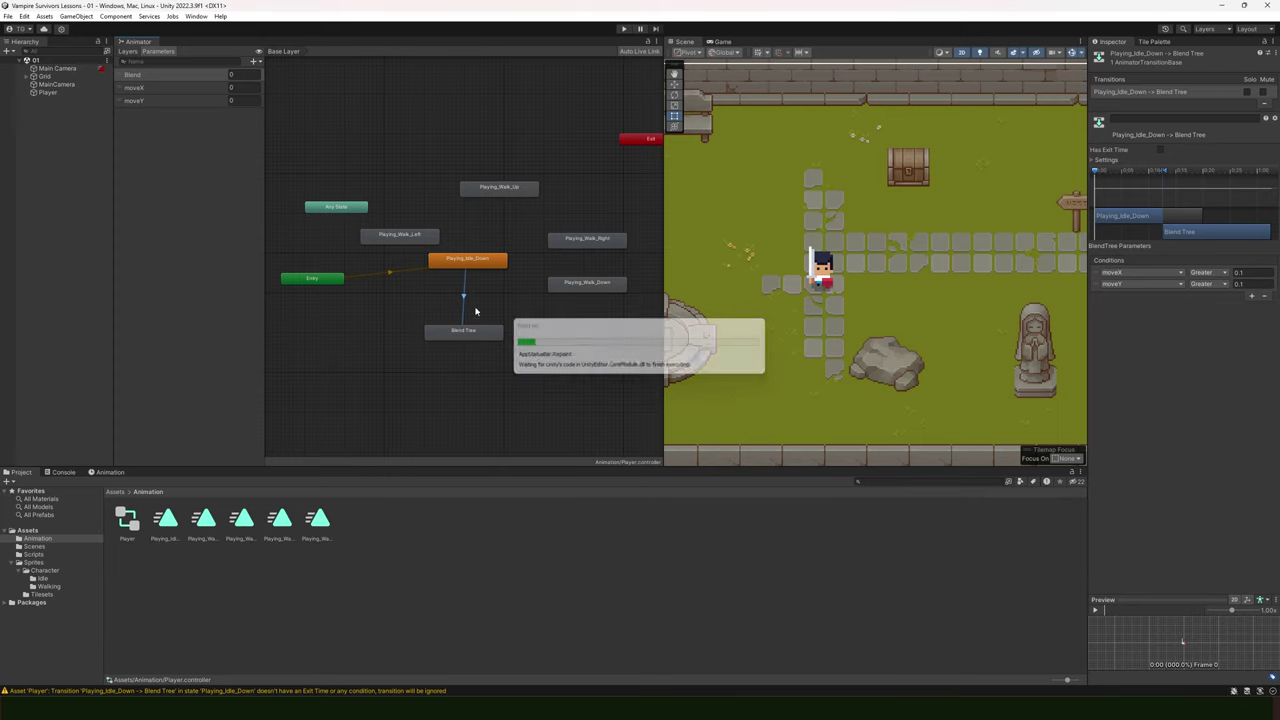
# Enter Play mode and walk the player with WASD, moveX and moveY swinging between -5 and 5
pyautogui.click(626, 29)
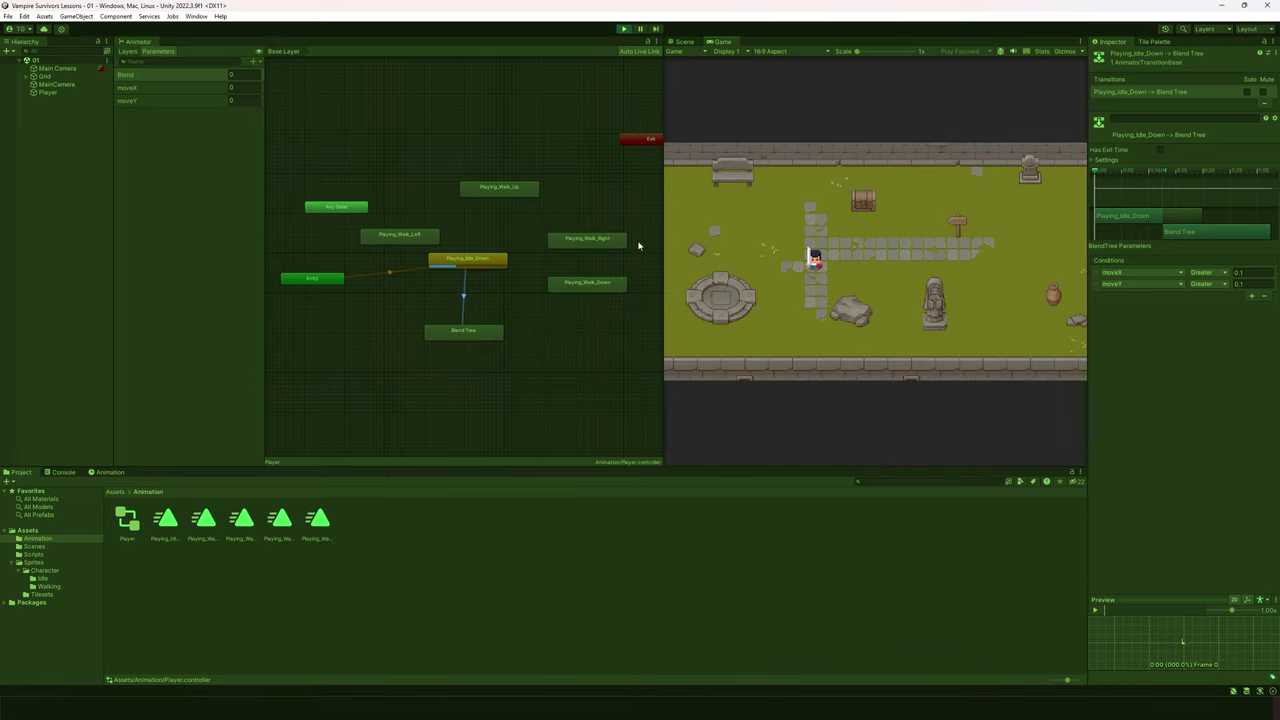
pyautogui.press('d')
pyautogui.press('w')
pyautogui.press('a')
pyautogui.press('d')
pyautogui.press('w')
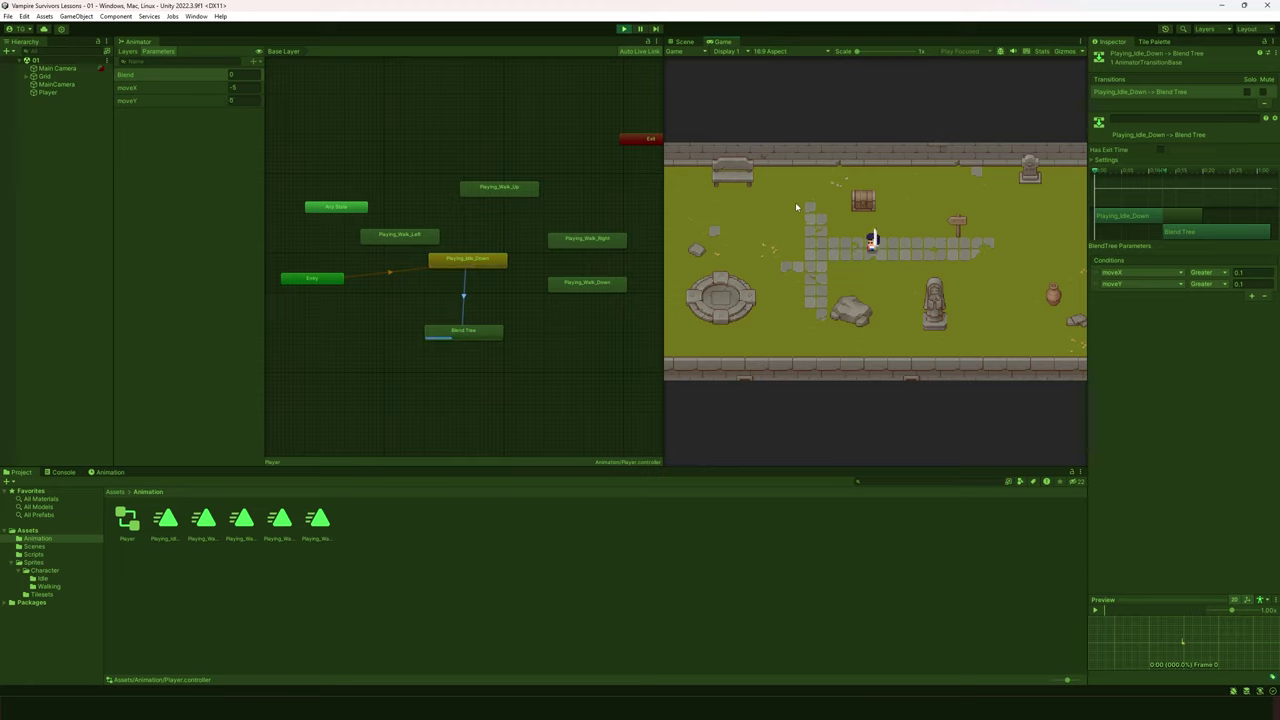
pyautogui.press('a')
pyautogui.press('d')
pyautogui.press('d')
pyautogui.press('s')
pyautogui.press('w')
pyautogui.press('a')
# Keep walking the player up, down, left and right with WASD
pyautogui.press('a')
pyautogui.press('s')
pyautogui.press('d')
pyautogui.press('w')
pyautogui.press('a')
pyautogui.press('s')
pyautogui.press('d')
pyautogui.press('w')
pyautogui.press('a')
pyautogui.press('d')
pyautogui.press('a')
pyautogui.press('d')
# Inside the Blend Tree, walk every direction to watch the four walk animations switch, then return to Base Layer
pyautogui.doubleClick(490, 332)
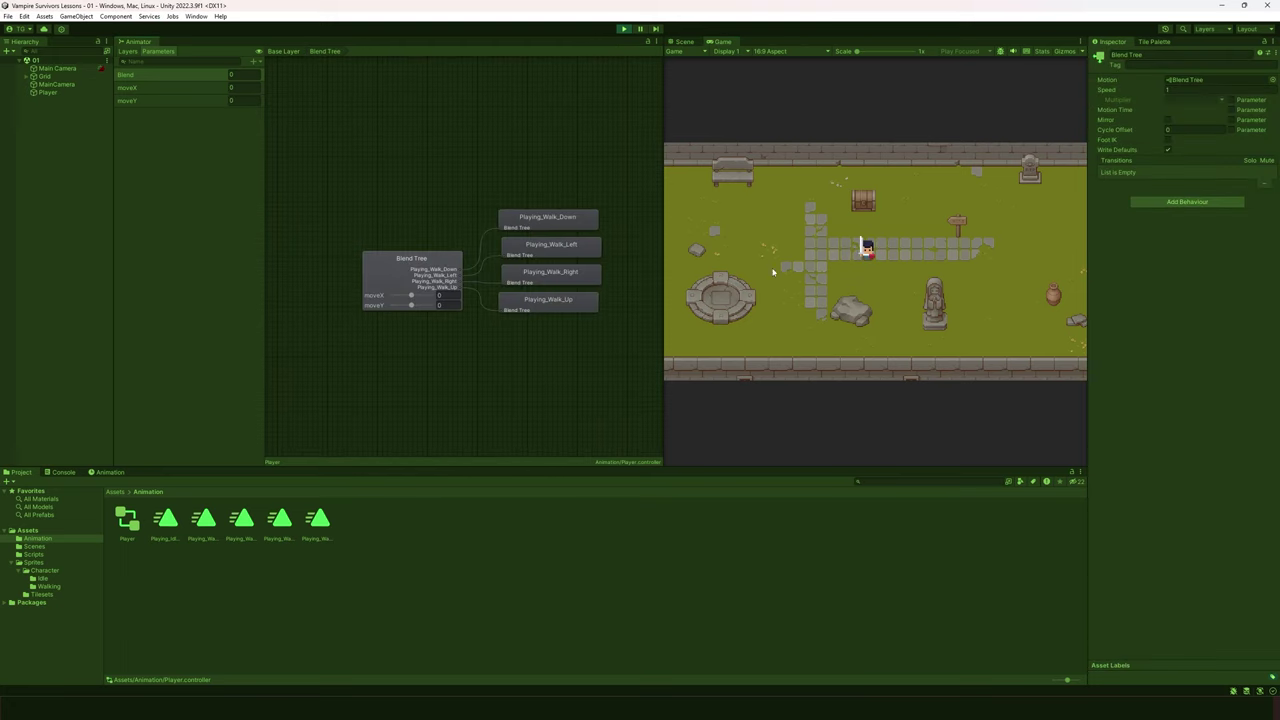
pyautogui.click(397, 265)
pyautogui.press('a')
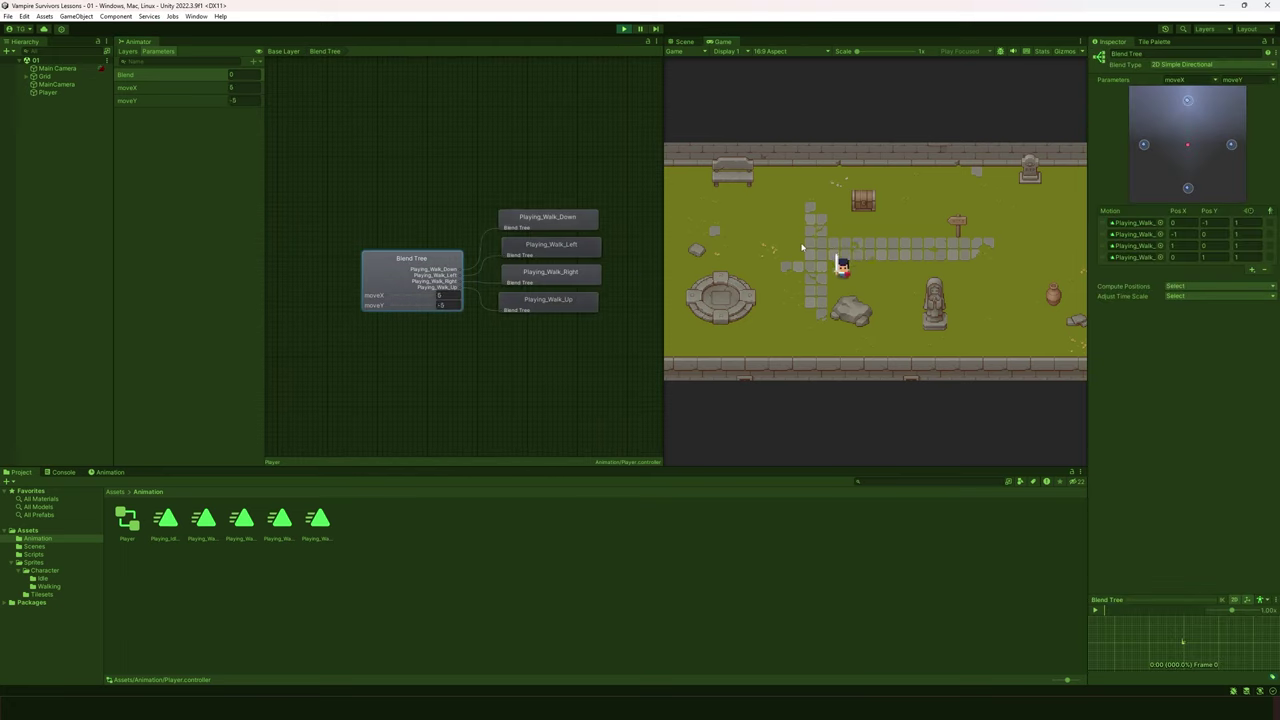
pyautogui.press('d')
pyautogui.press('a')
pyautogui.press('w')
pyautogui.press('a')
pyautogui.press('s')
pyautogui.press('d')
pyautogui.press('s')
pyautogui.press('a')
pyautogui.press('w')
pyautogui.press('d')
pyautogui.press('w')
pyautogui.press('a')
pyautogui.press('s')
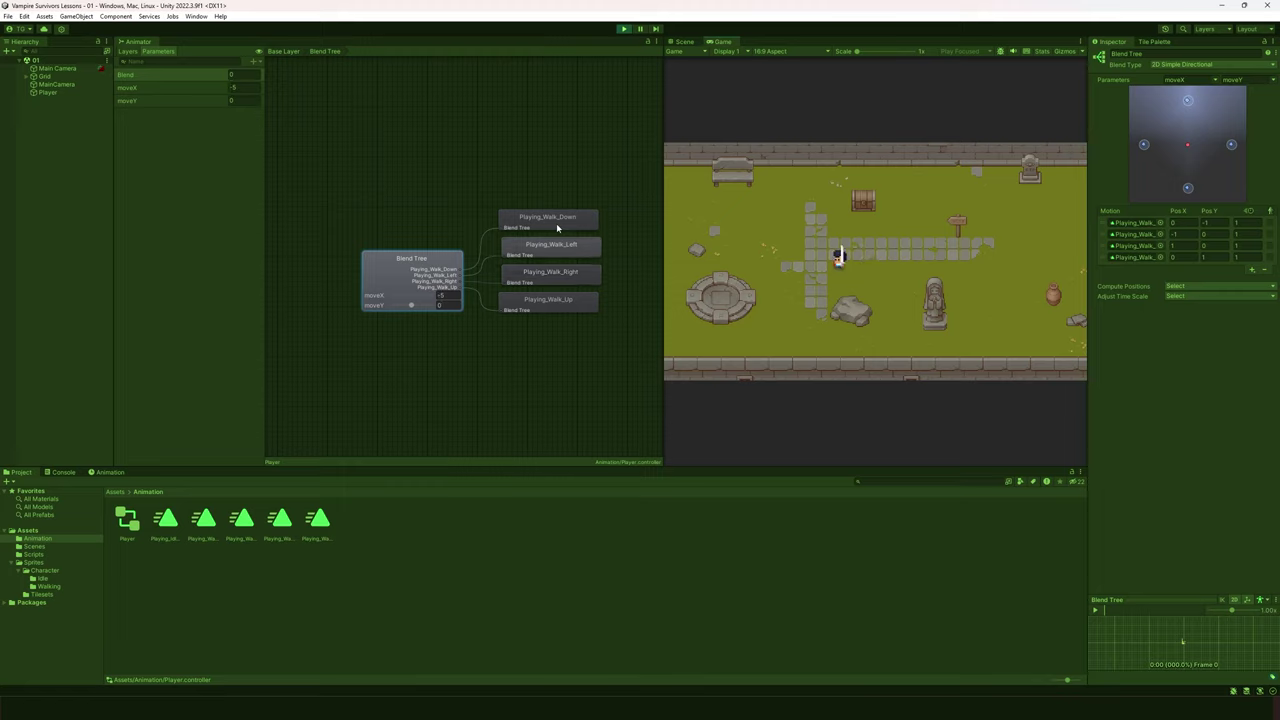
pyautogui.press('d')
pyautogui.press('s')
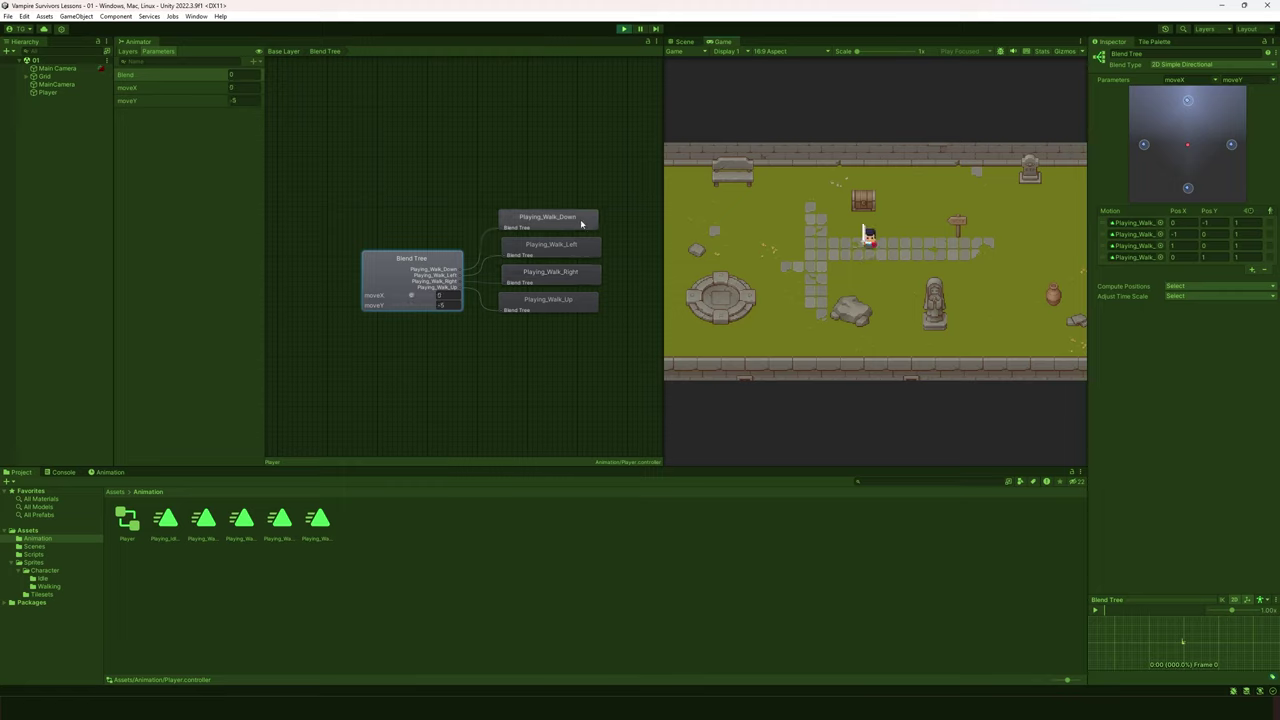
pyautogui.press('a')
pyautogui.press('d')
pyautogui.press('w')
pyautogui.press('a')
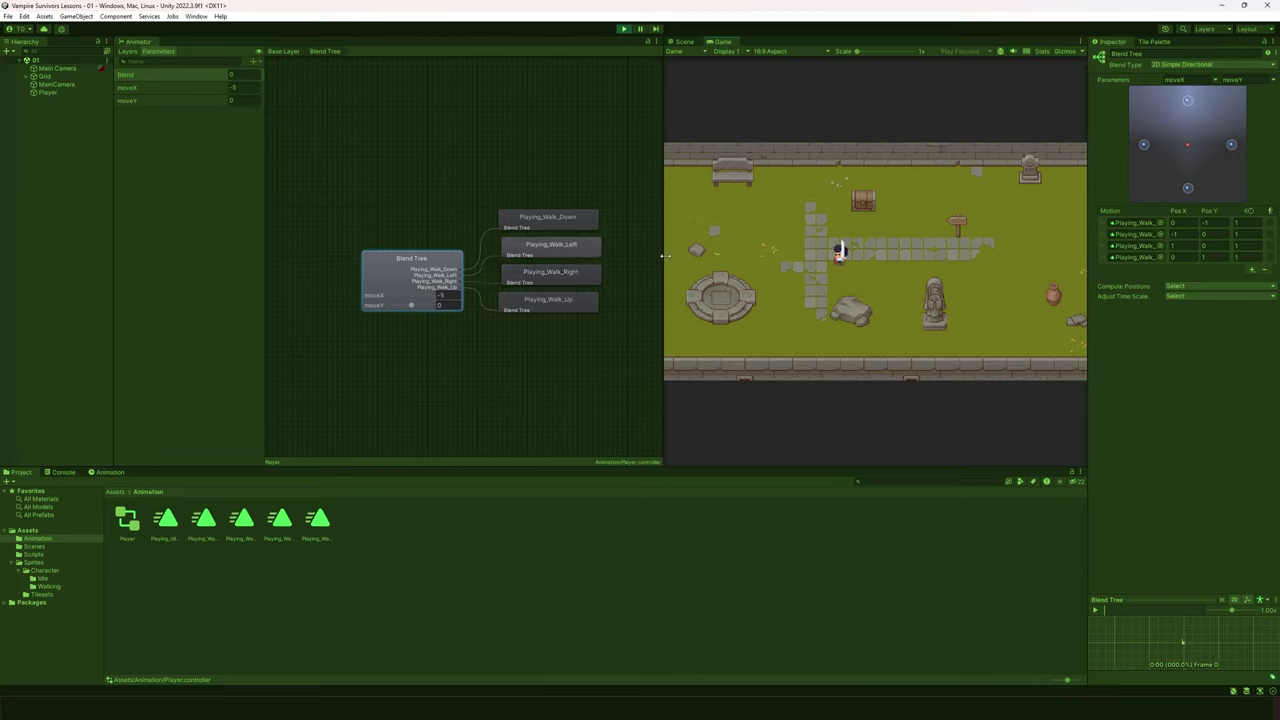
pyautogui.press('w')
pyautogui.press('d')
pyautogui.press('s')
pyautogui.press('a')
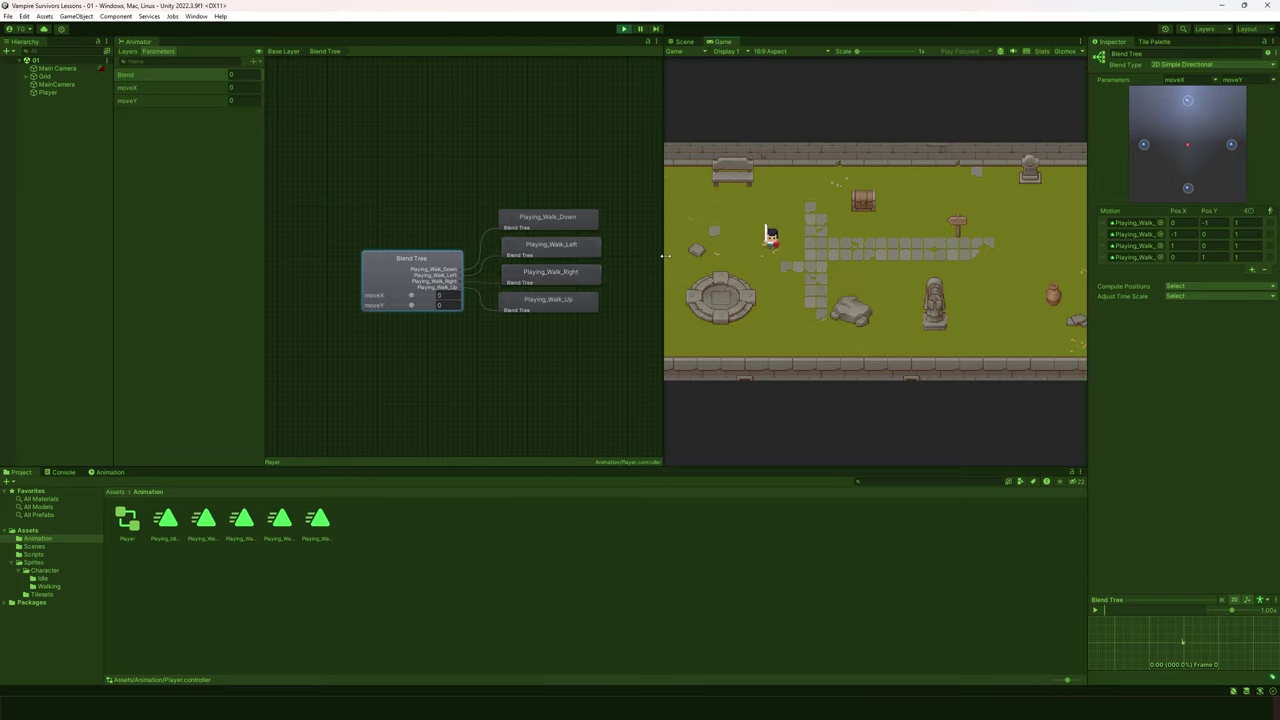
pyautogui.press('d')
pyautogui.press('s')
pyautogui.click(283, 51)
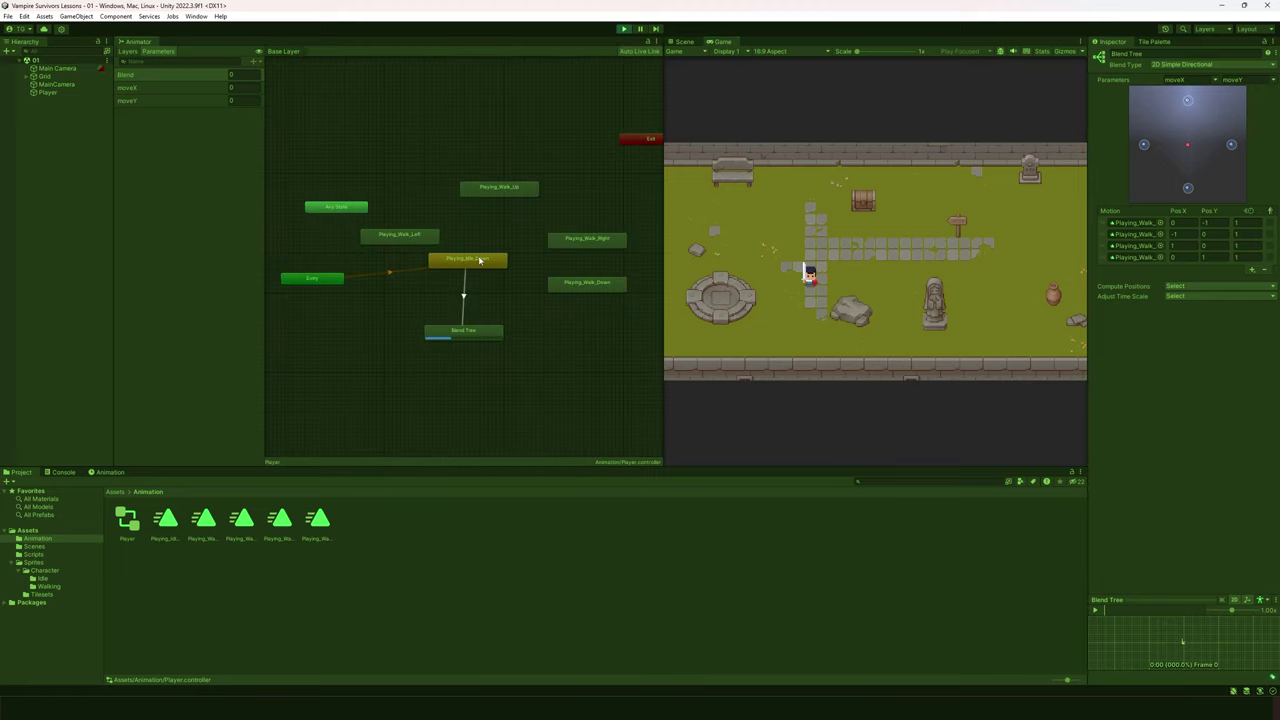